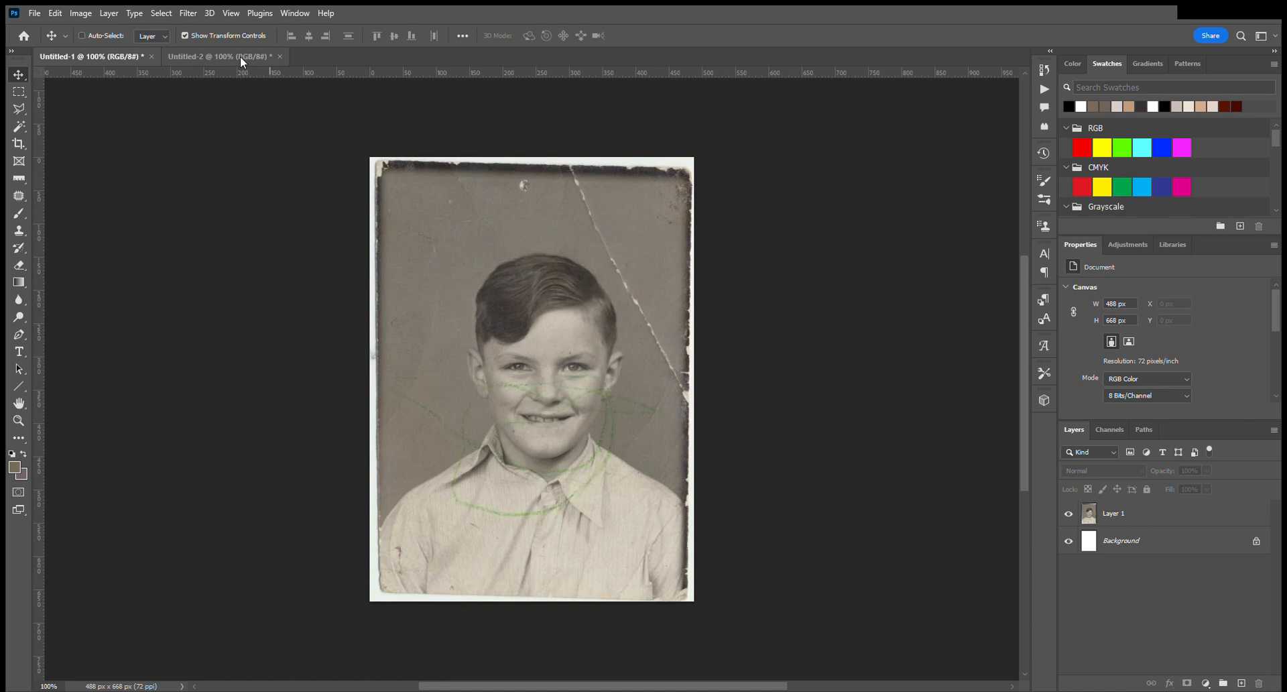
# Step: Create a new 3120 × 4160 px document and paste the waterfall photo into it as a layer
pyautogui.click(240, 56)
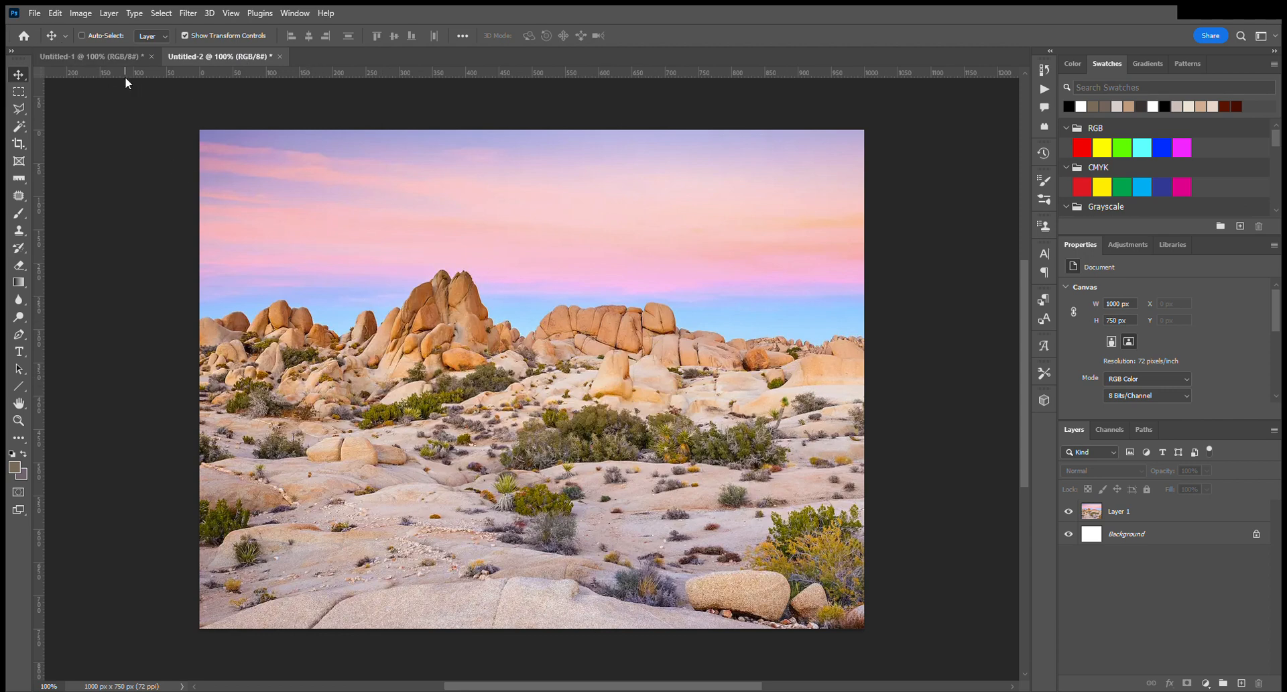
pyautogui.click(36, 9)
pyautogui.click(40, 31)
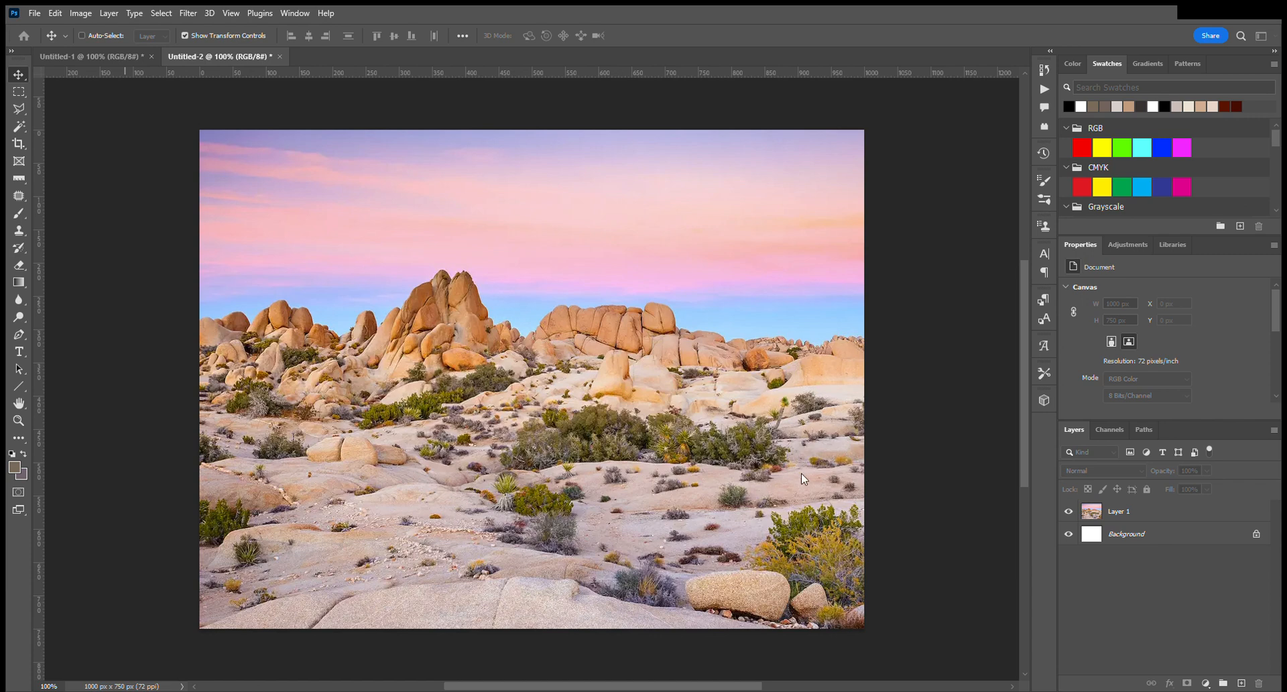
pyautogui.click(904, 560)
pyautogui.hotkey('ctrl', 'v')
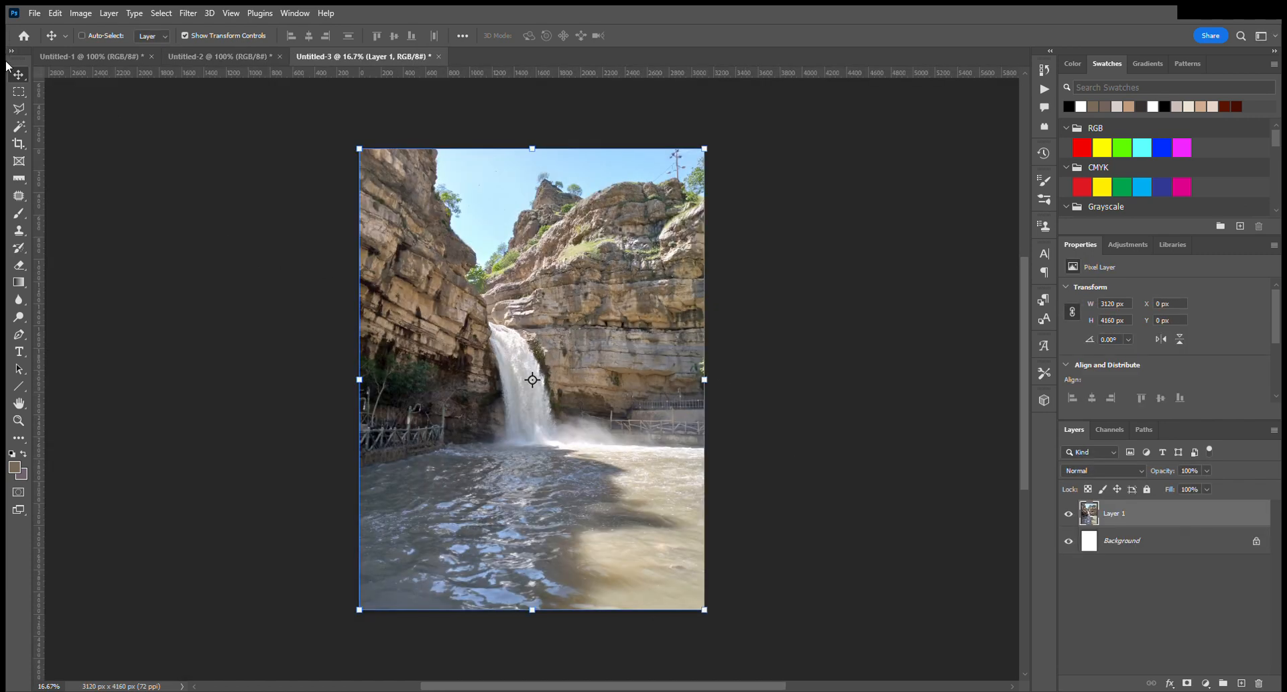
pyautogui.click(19, 92)
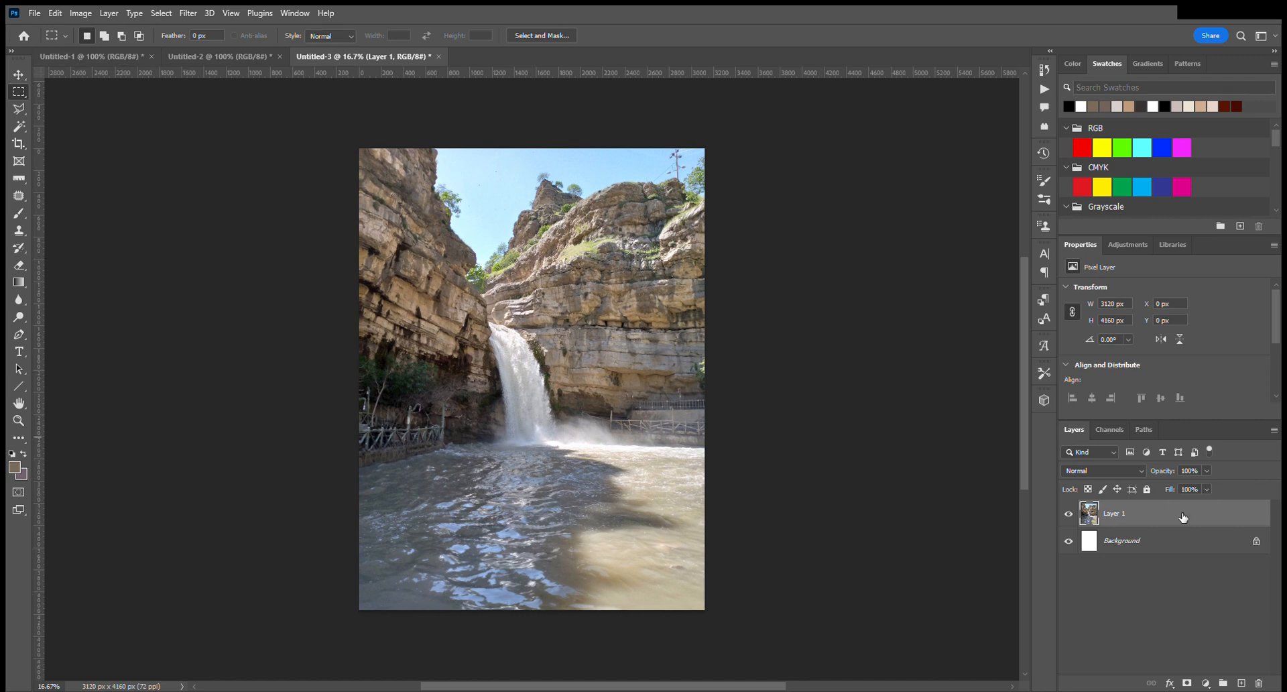
# Step: Return to the boy's portrait document and toggle the visibility of Layer 1 and the Background to see each one's content
pyautogui.click(71, 57)
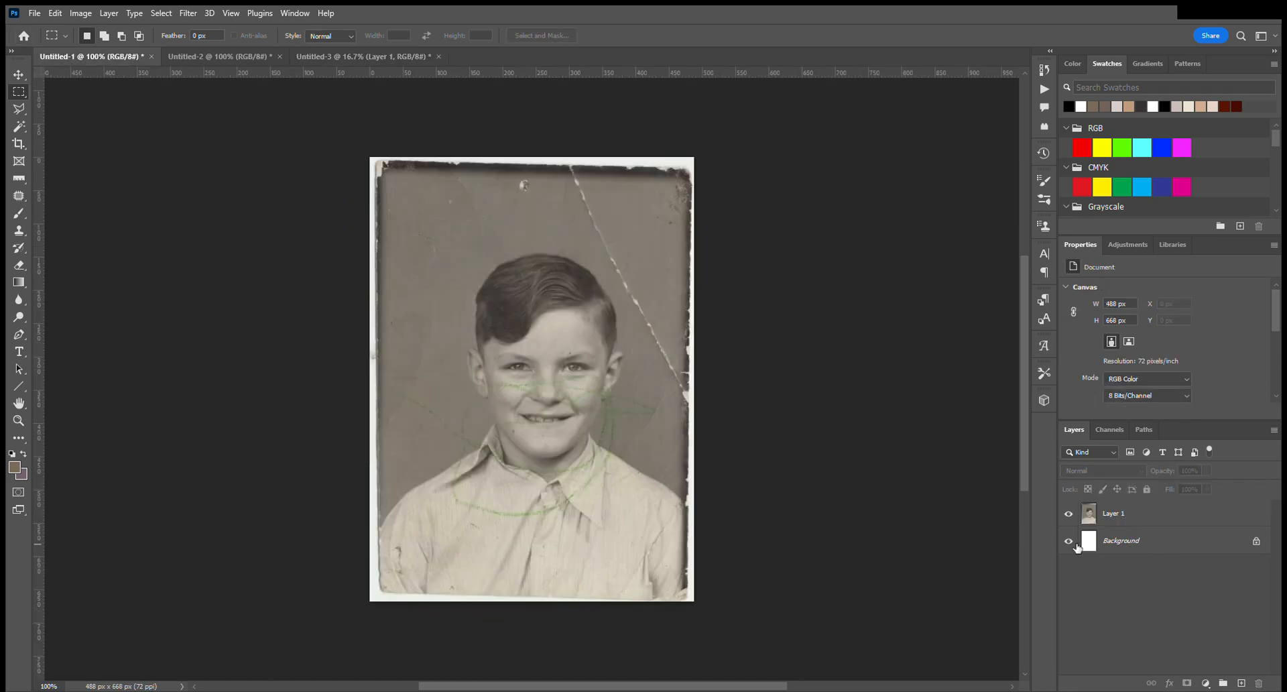
pyautogui.click(1070, 515)
pyautogui.click(1069, 515)
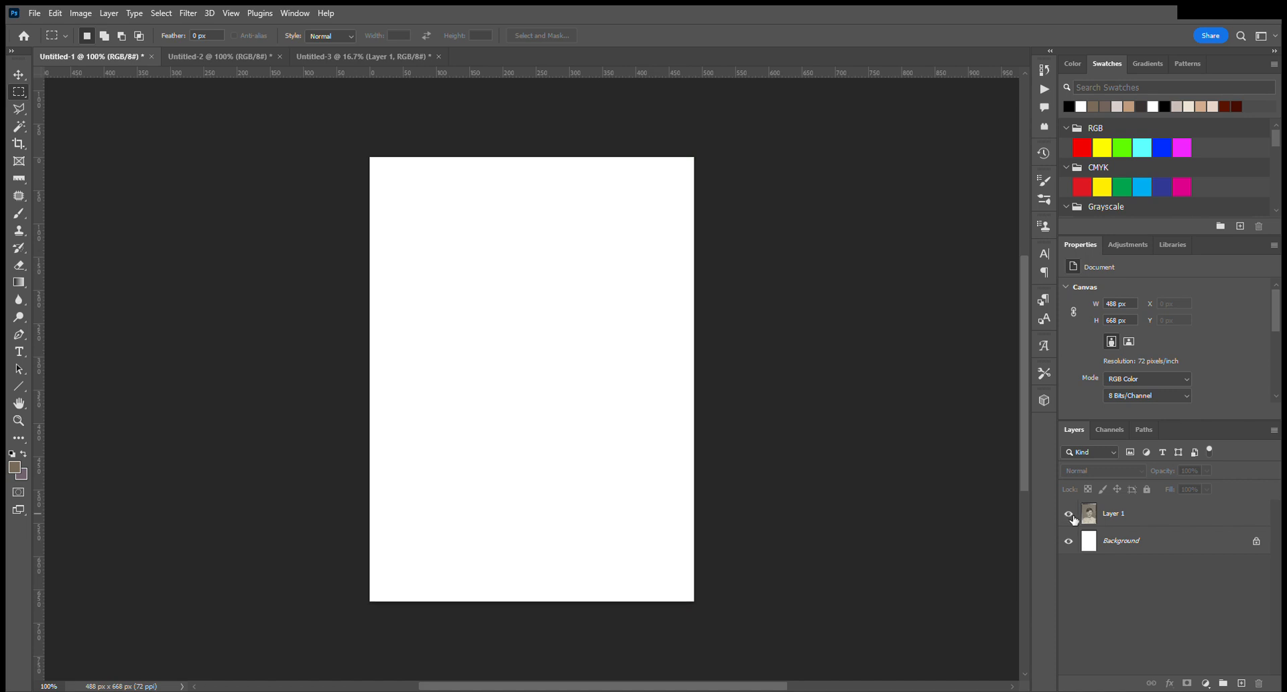
pyautogui.click(1073, 544)
pyautogui.click(1068, 514)
pyautogui.click(1068, 513)
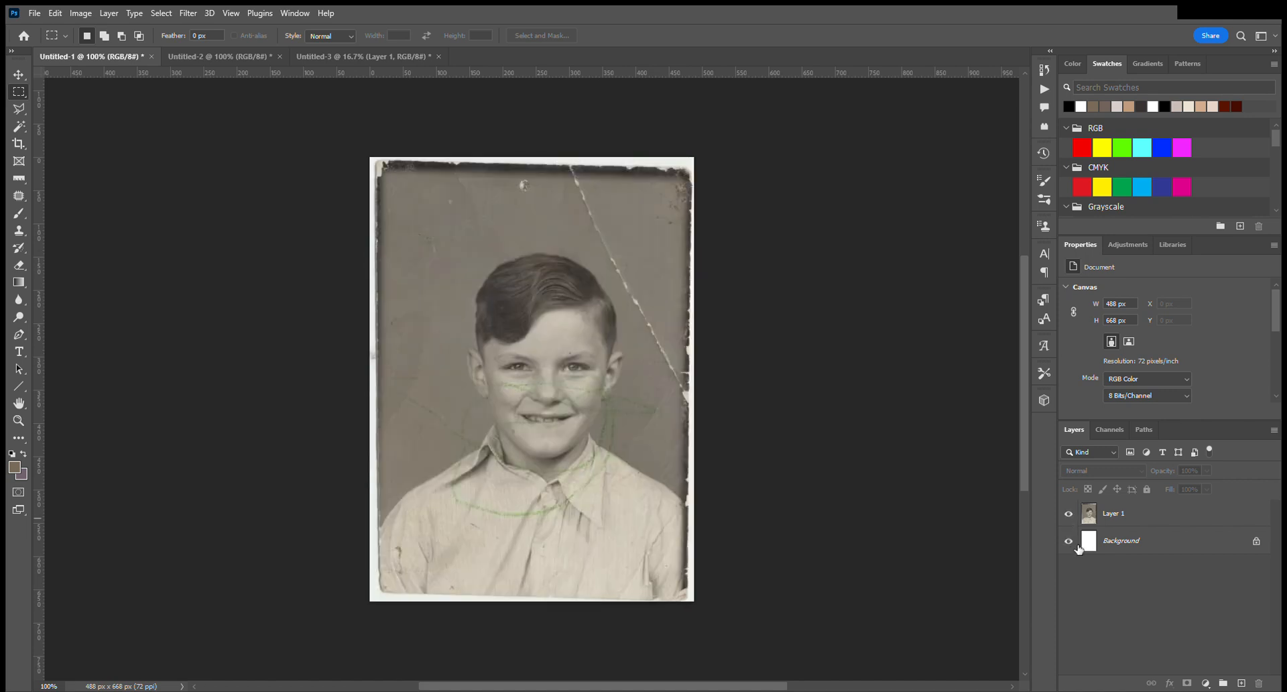
pyautogui.click(1068, 541)
pyautogui.click(1213, 545)
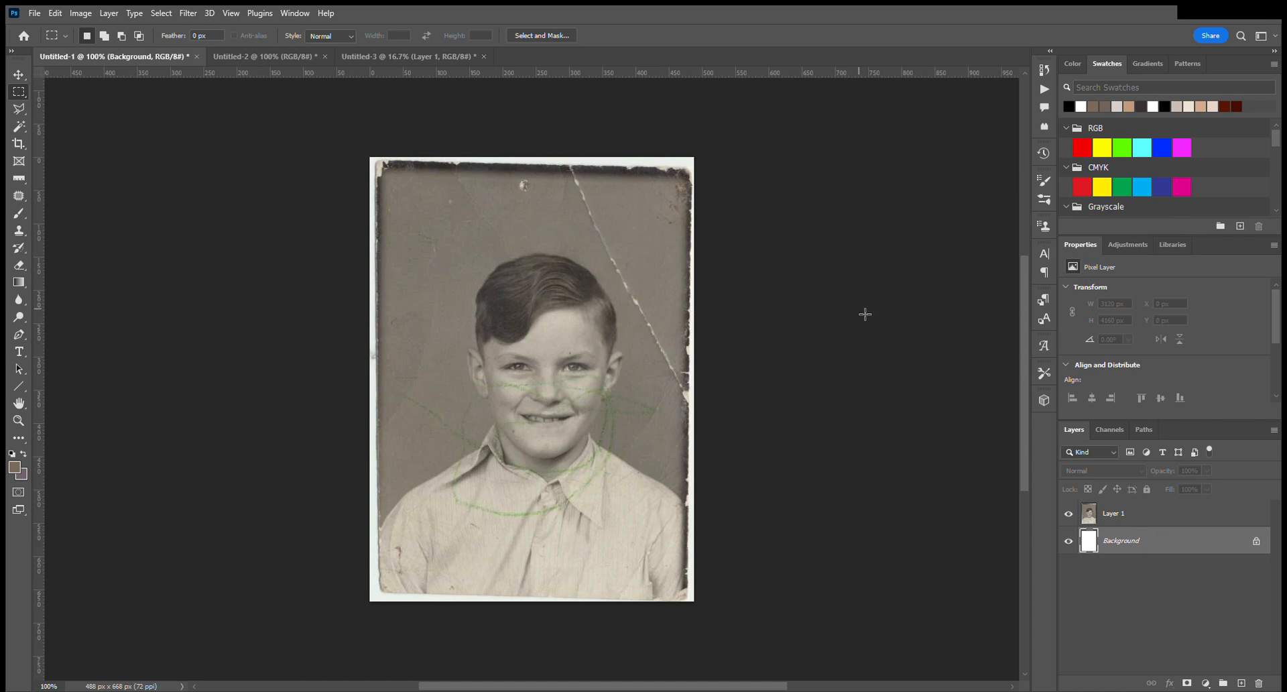
pyautogui.click(1193, 630)
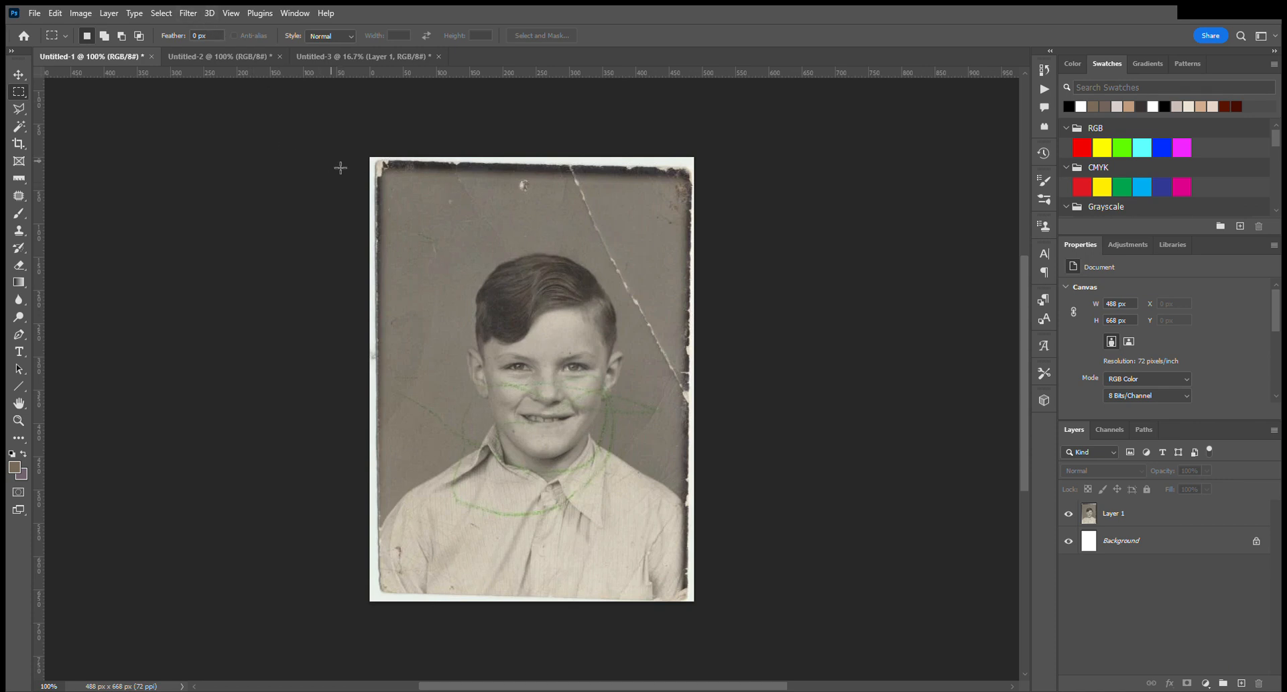
# Step: Look through the Color, Patterns, Swatches, Gradients, Adjustments, Libraries and Properties panels
pyautogui.click(1072, 63)
pyautogui.click(1193, 63)
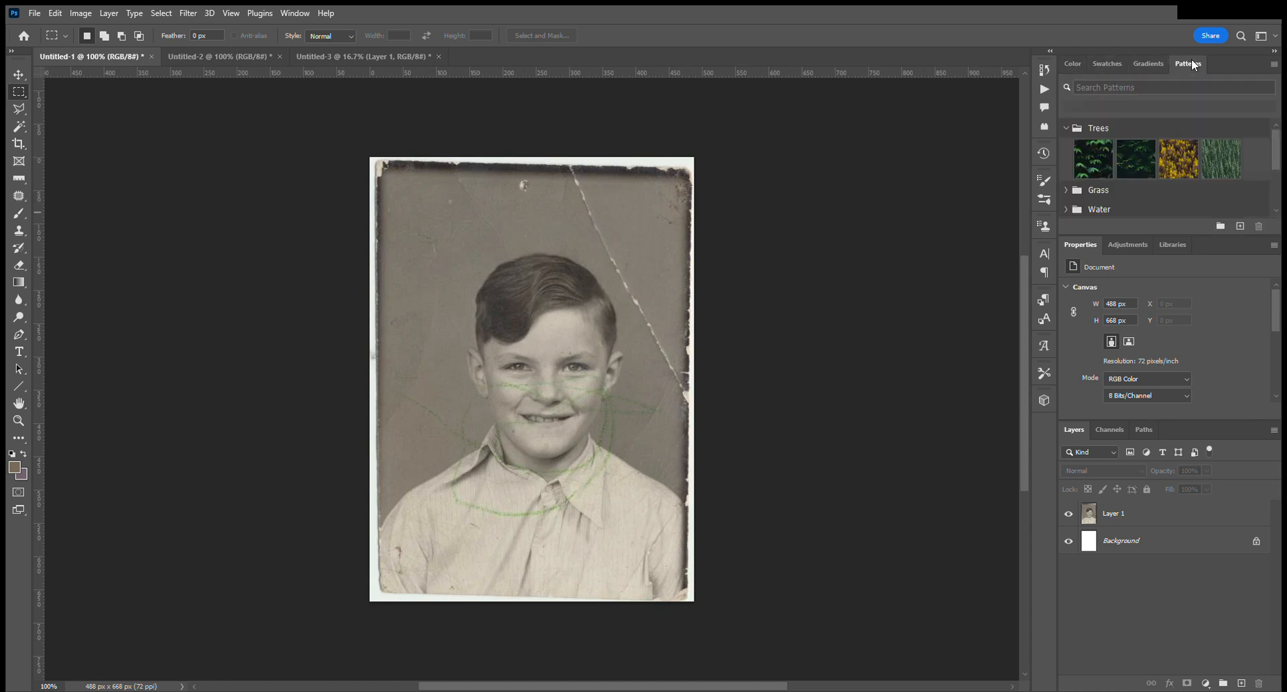
pyautogui.click(1118, 62)
pyautogui.click(1142, 63)
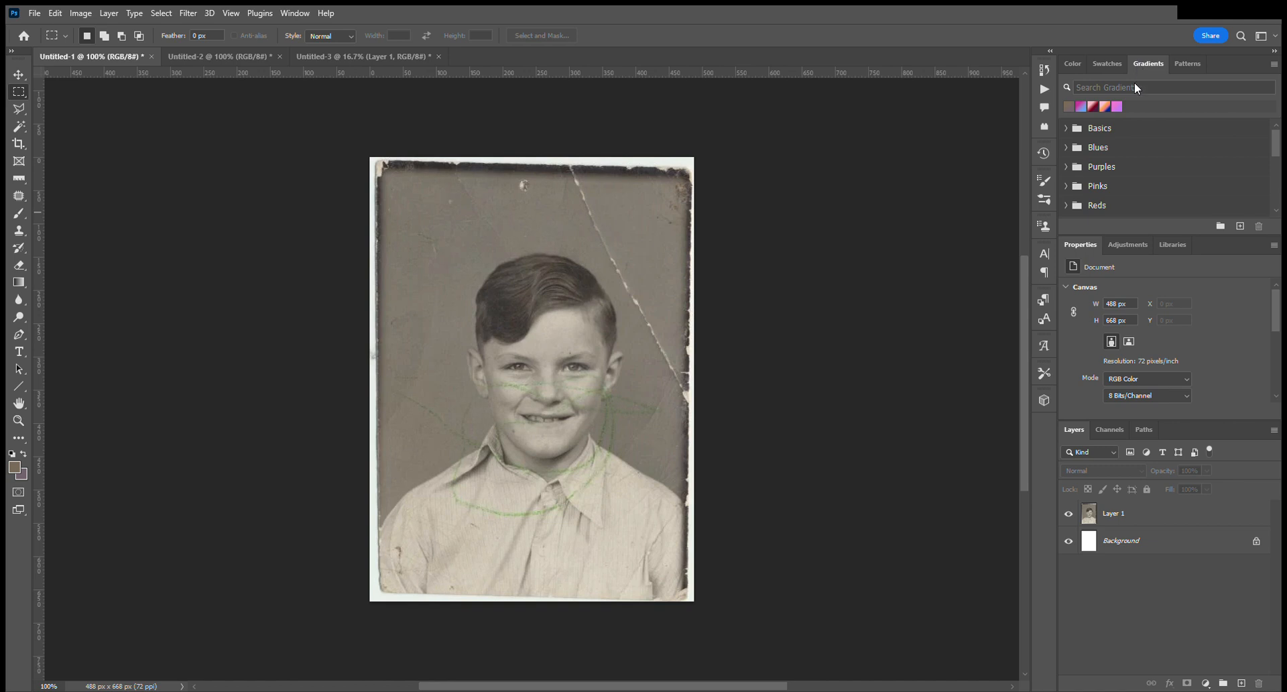
pyautogui.click(1126, 246)
pyautogui.click(1170, 245)
pyautogui.click(1119, 243)
pyautogui.click(1080, 244)
# Step: Make the Layers panel slightly taller and toggle its display off and back on
pyautogui.moveTo(1184, 427); pyautogui.dragTo(1187, 389)
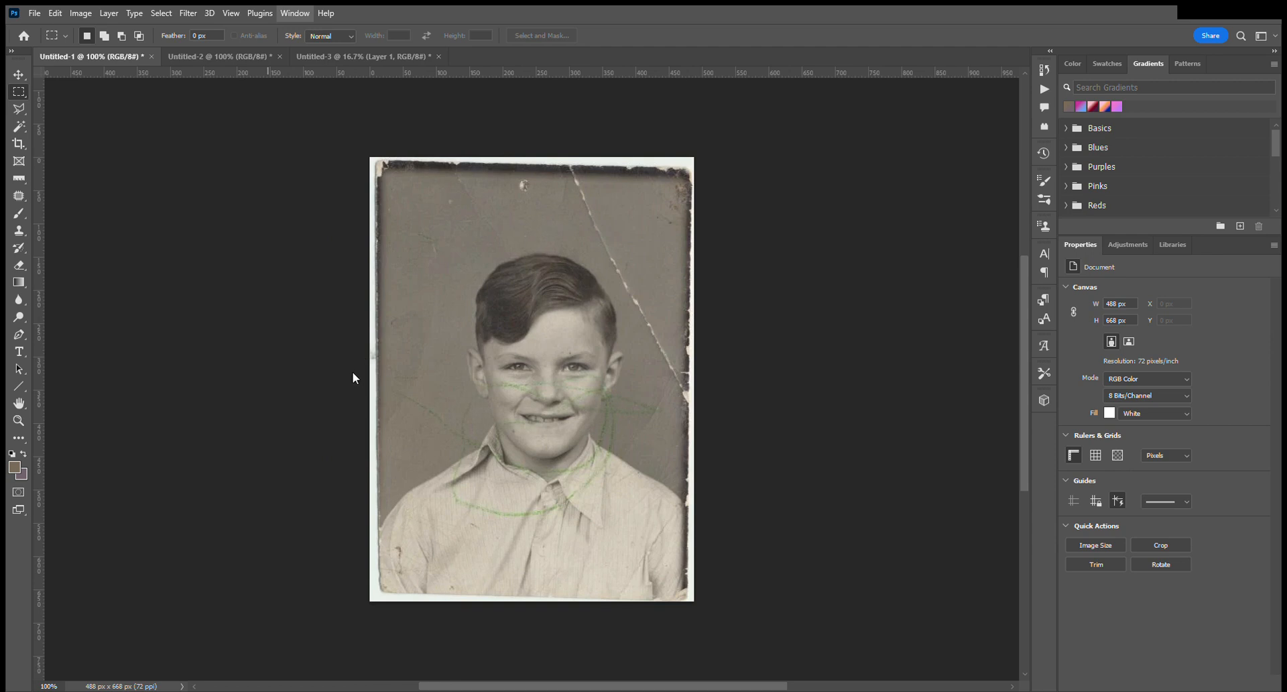
pyautogui.click(348, 313)
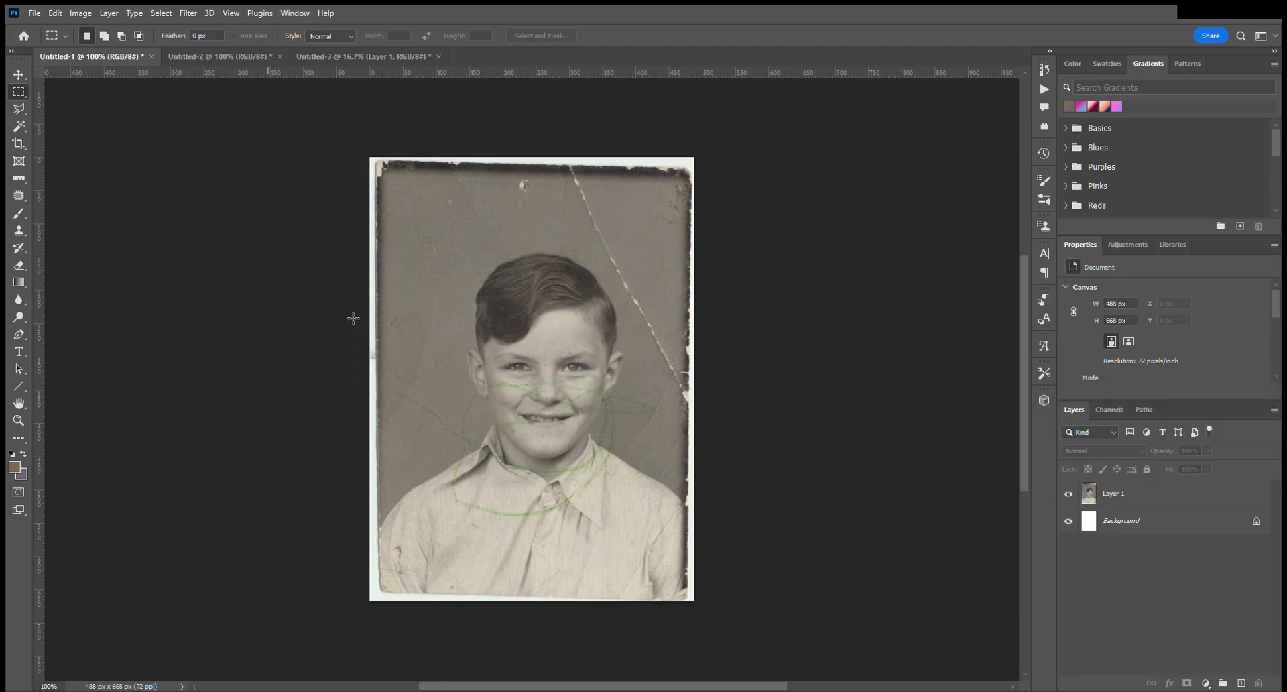
pyautogui.click(294, 12)
# Step: Undock the Layers panel and dock it back below the Properties panel
pyautogui.moveTo(19, 57)
pyautogui.mouseDown()
pyautogui.moveTo(72, 132)
pyautogui.moveTo(40, 138)
pyautogui.moveTo(9, 76)
pyautogui.mouseUp()
pyautogui.moveTo(1083, 408); pyautogui.dragTo(995, 460)
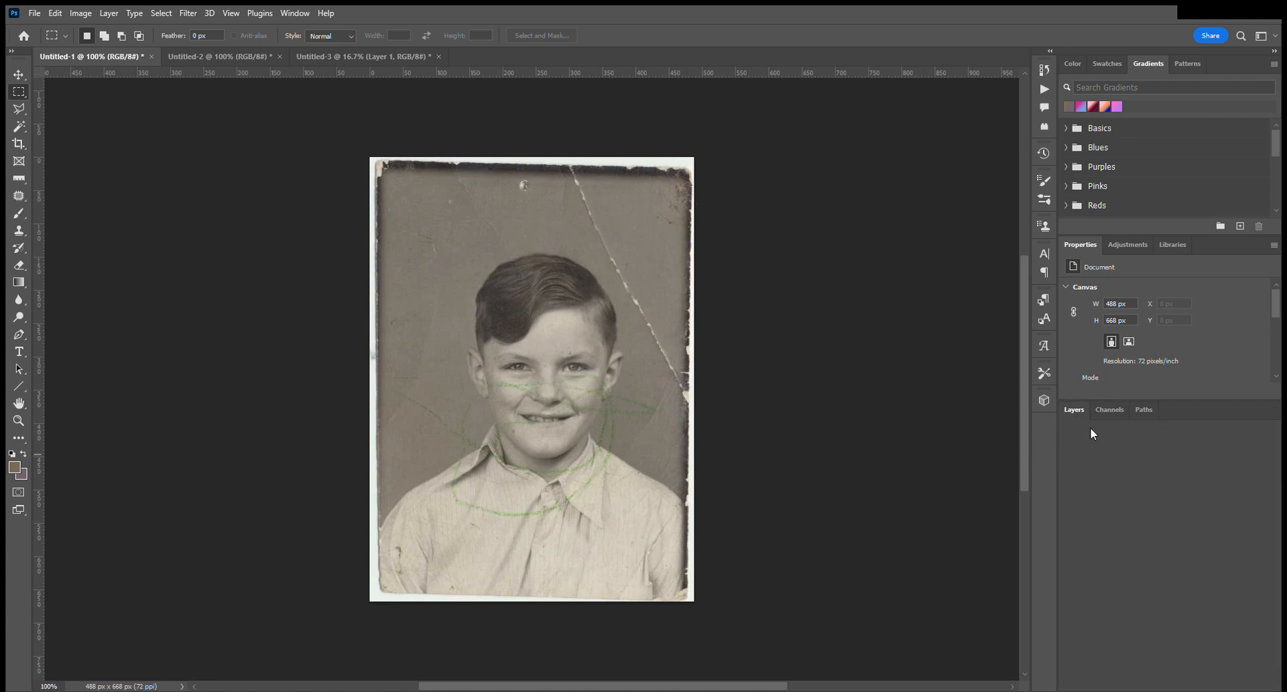
pyautogui.moveTo(1090, 427)
pyautogui.mouseDown()
pyautogui.moveTo(1102, 412)
pyautogui.moveTo(1075, 410)
pyautogui.mouseUp()
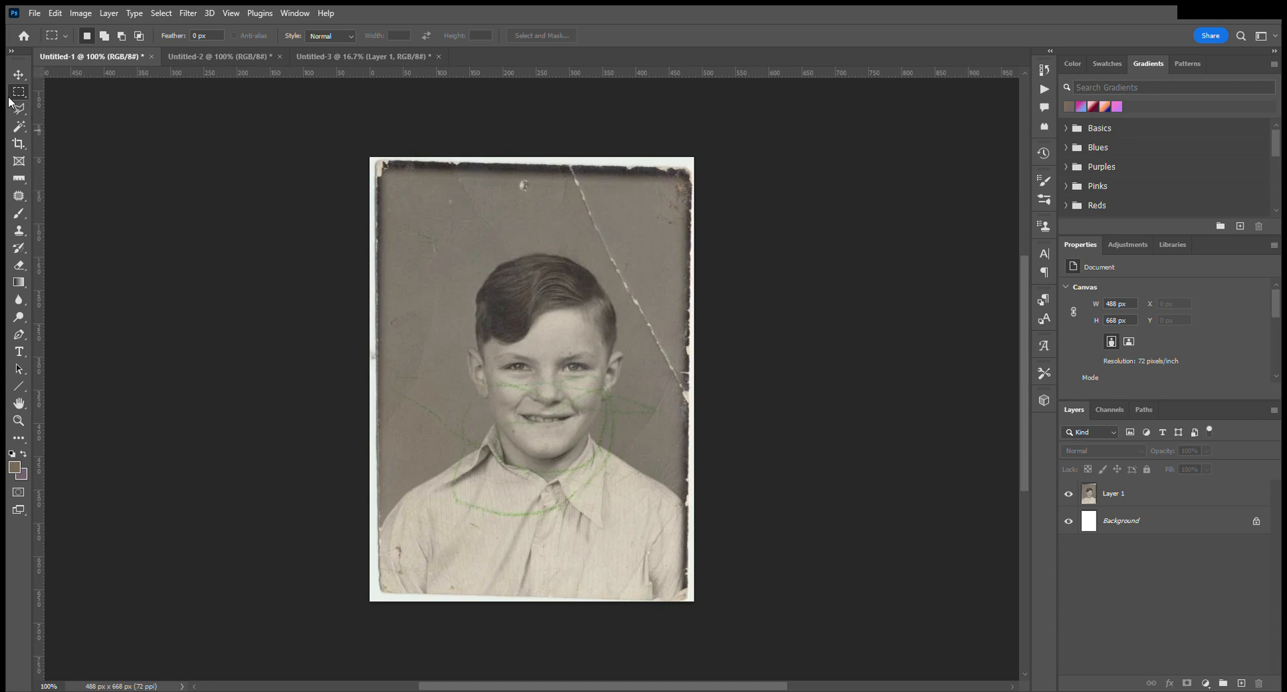
# Step: Try erasing the boy's face on Layer 1 with a 254 px Eraser, and undo the erasure
pyautogui.click(19, 74)
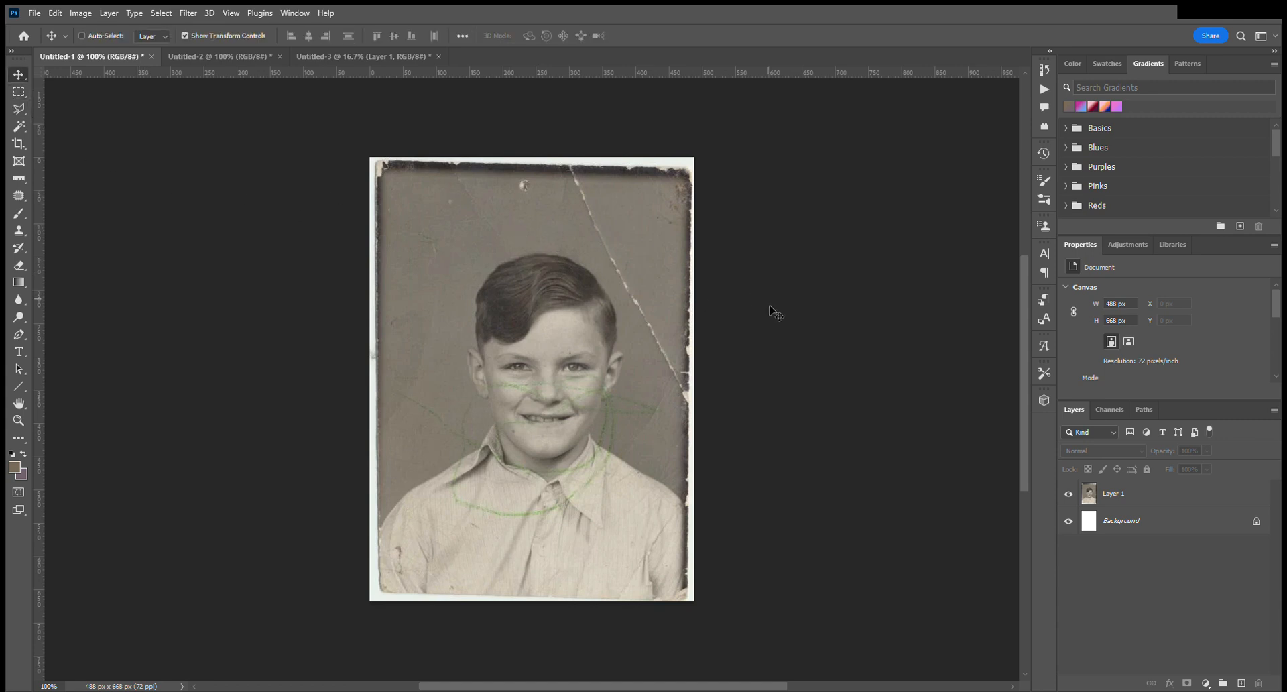
pyautogui.click(1139, 503)
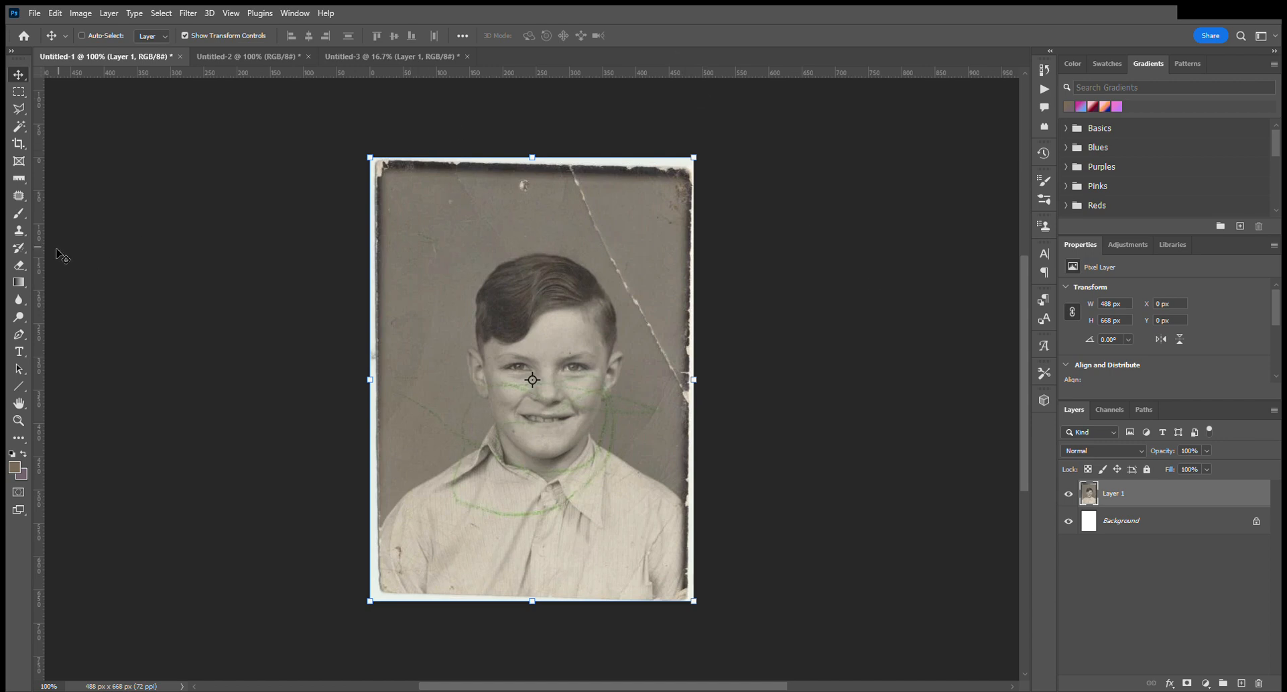
pyautogui.click(19, 265)
pyautogui.moveTo(471, 261); pyautogui.dragTo(444, 261)
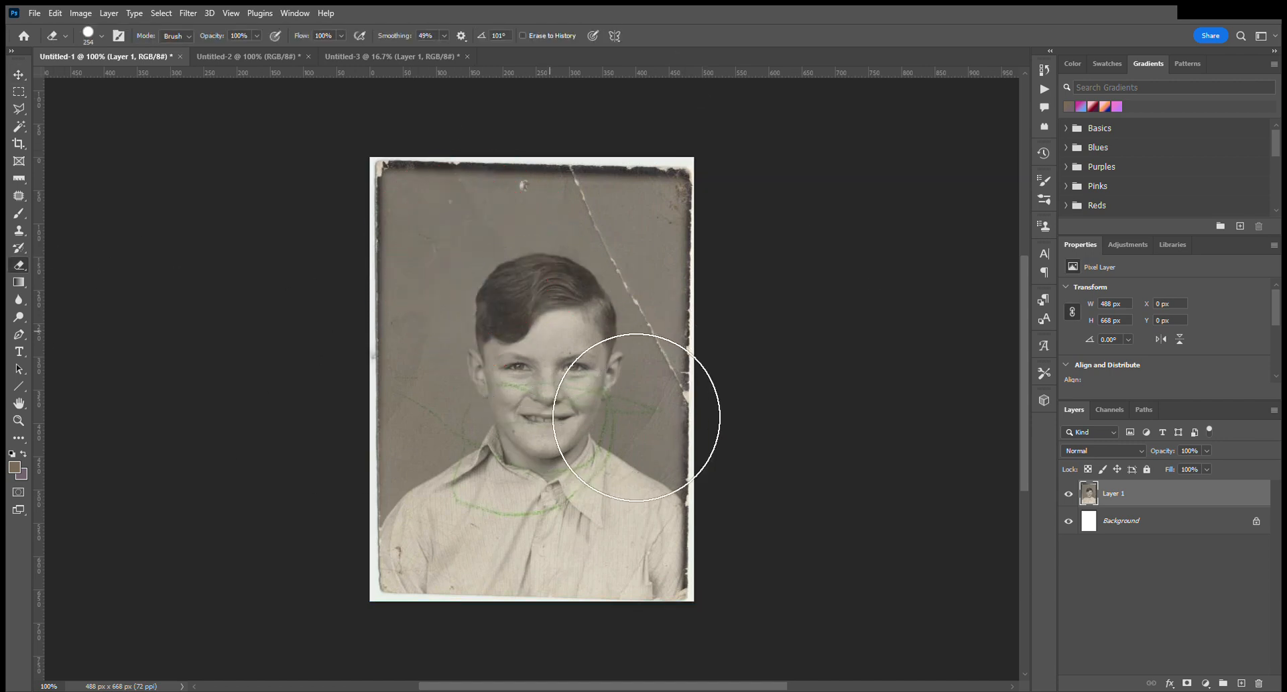
pyautogui.click(532, 353)
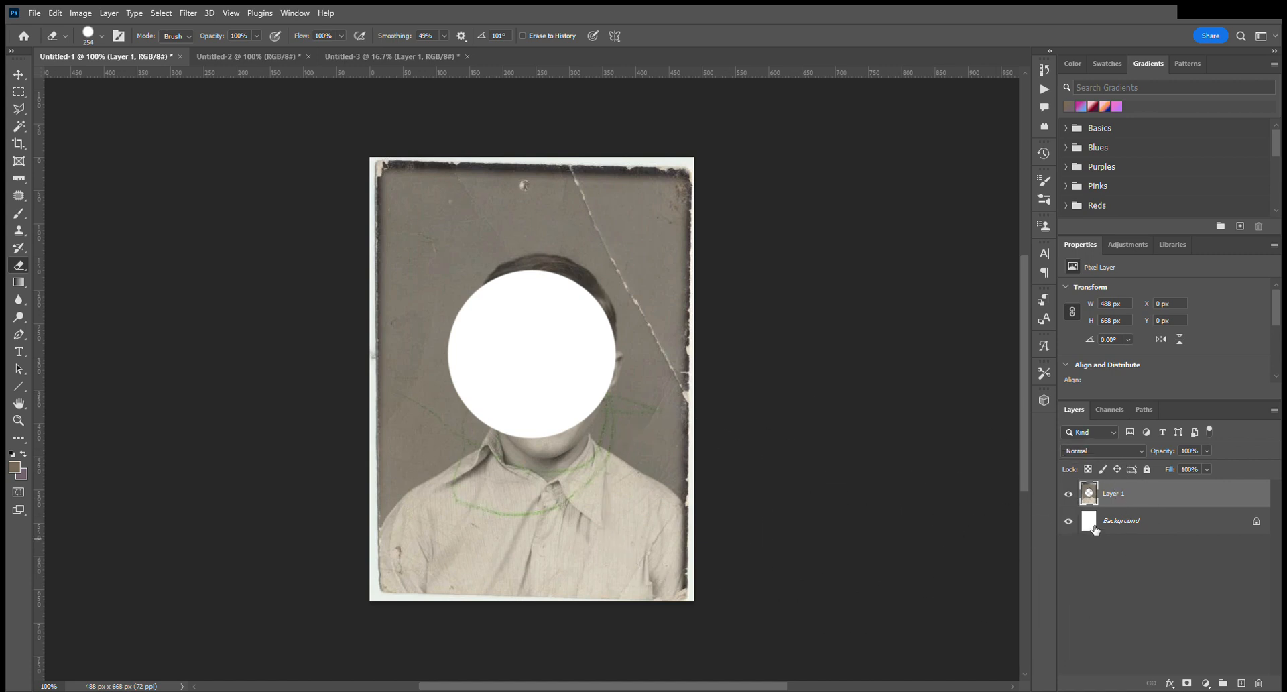
pyautogui.hotkey('ctrl', 'z')
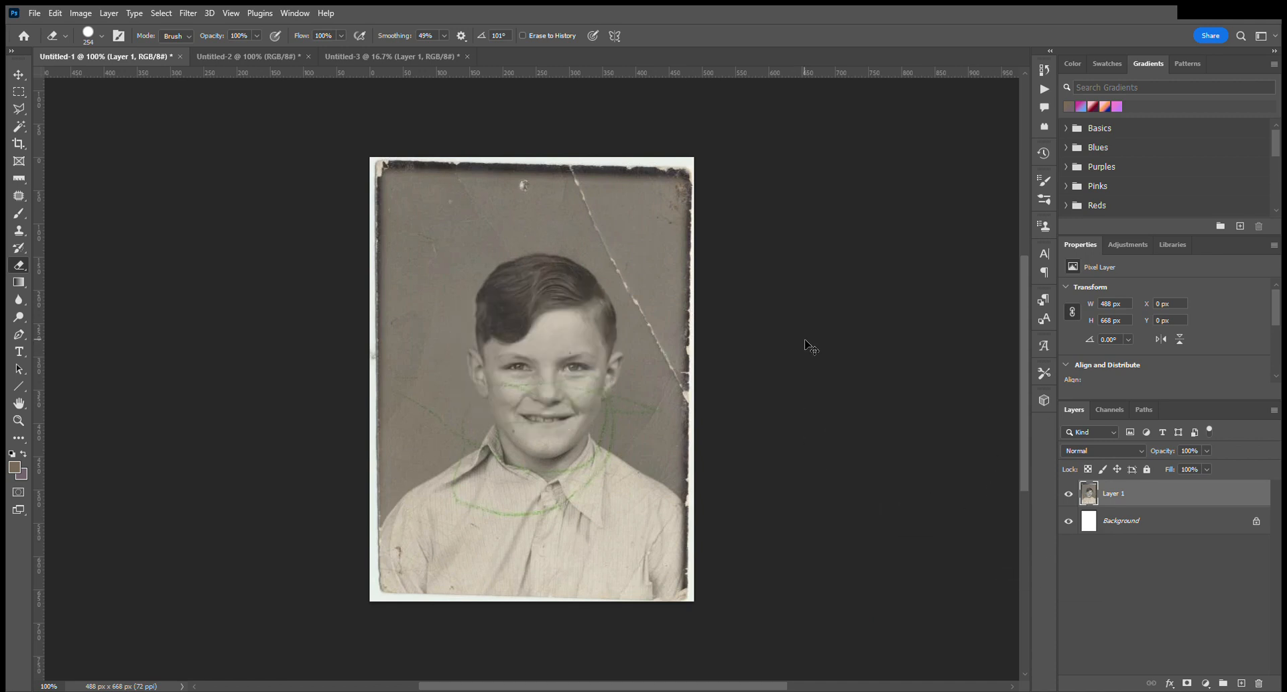
# Step: Try scaling Layer 1 down to about 54% towards its lower-left corner with the Move tool, and cancel the transformation
pyautogui.click(19, 92)
pyautogui.click(19, 76)
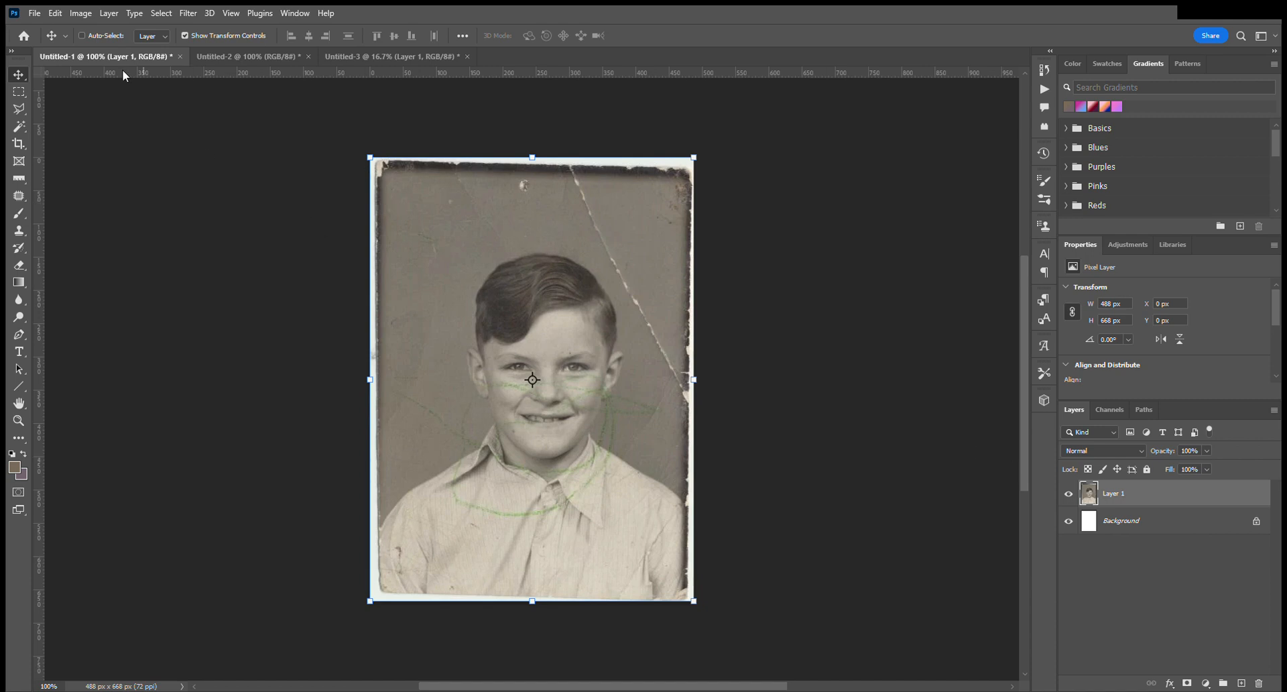
pyautogui.click(22, 94)
pyautogui.click(20, 78)
pyautogui.moveTo(459, 247)
pyautogui.mouseDown()
pyautogui.moveTo(409, 269)
pyautogui.moveTo(457, 245)
pyautogui.mouseUp()
pyautogui.moveTo(697, 159); pyautogui.dragTo(575, 284)
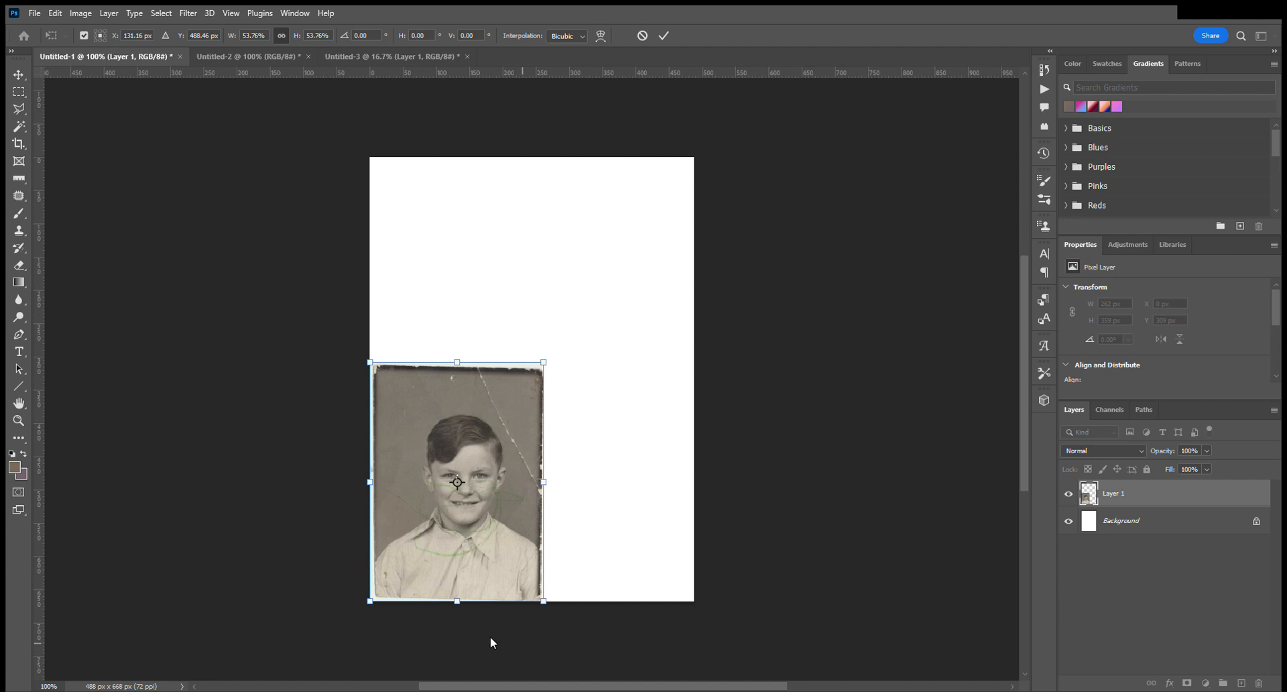
pyautogui.press('Escape')
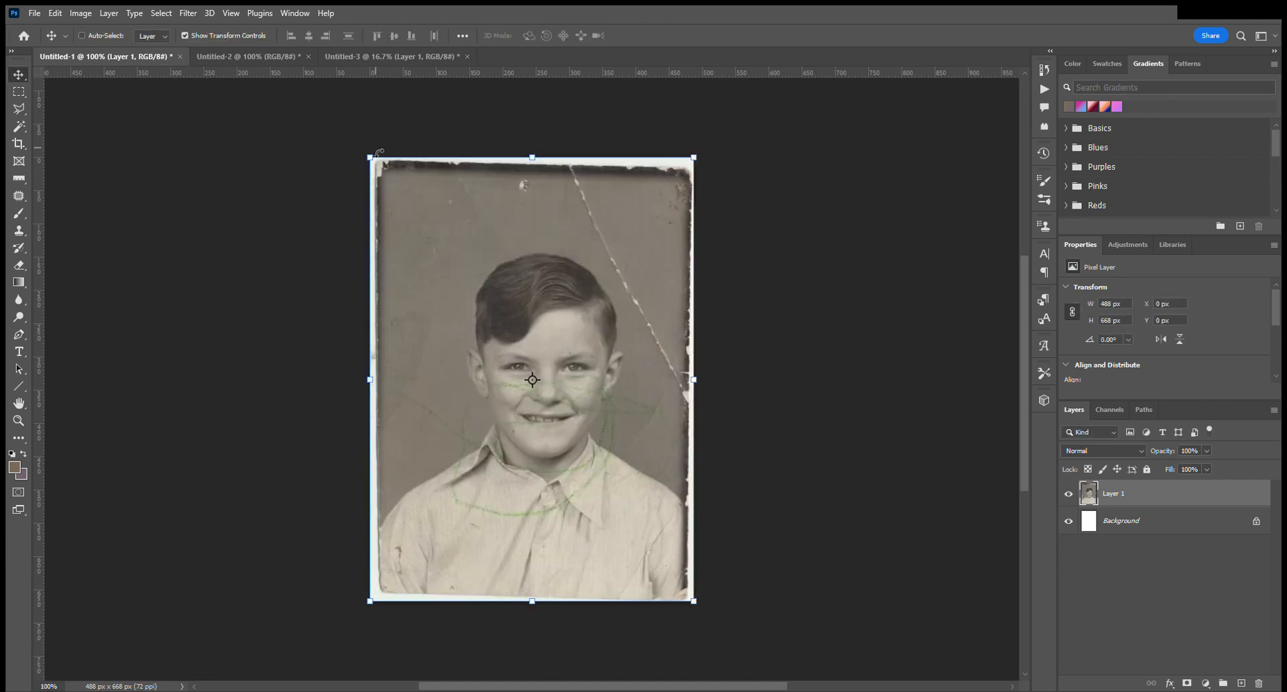
# Step: Try shrinking Layer 1 to about 97% by its transform handles, and cancel the transformation
pyautogui.moveTo(532, 158)
pyautogui.mouseDown()
pyautogui.moveTo(534, 325)
pyautogui.moveTo(534, 164)
pyautogui.mouseUp()
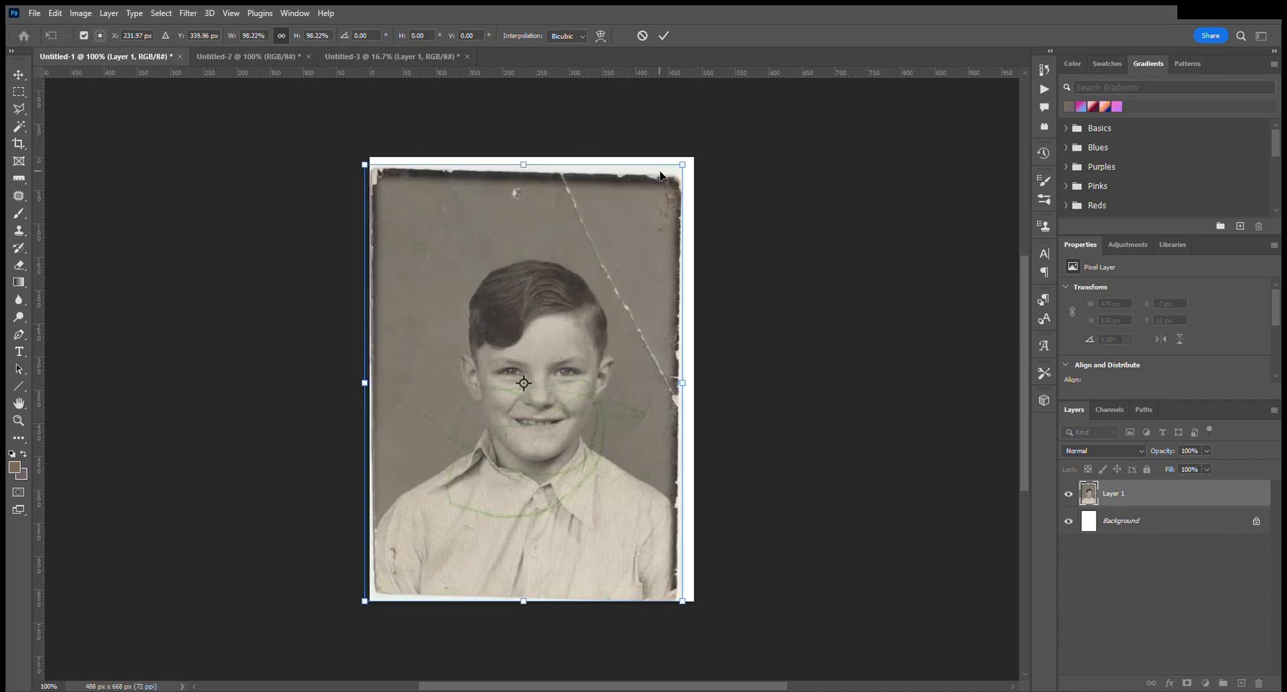
pyautogui.moveTo(689, 163); pyautogui.dragTo(676, 181)
pyautogui.moveTo(444, 240); pyautogui.dragTo(678, 169)
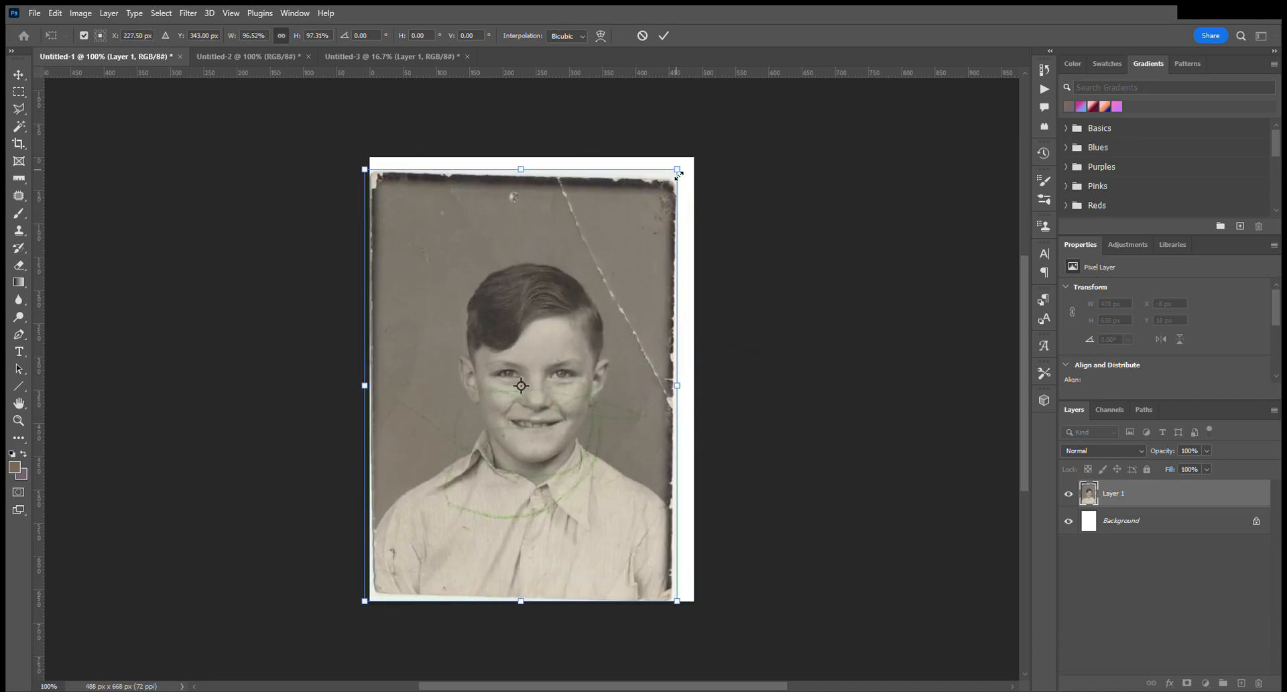
pyautogui.click(641, 36)
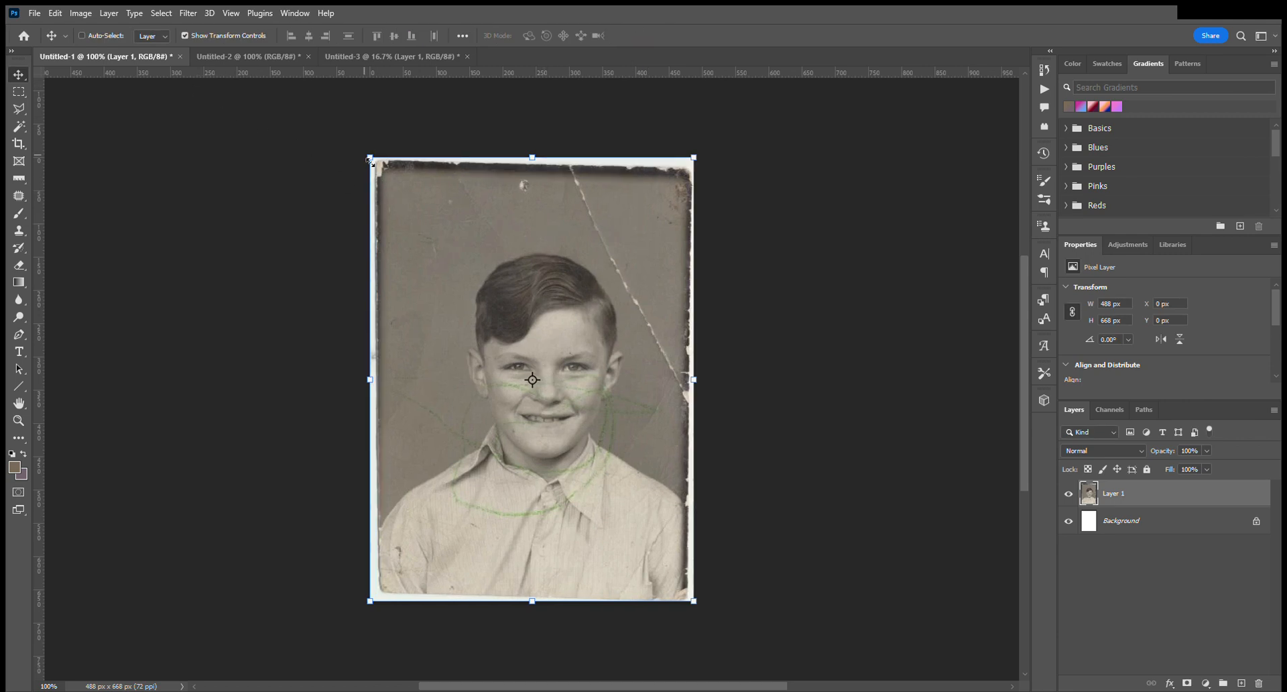
# Step: Turn Show Transform Controls off and back on, and enable Auto-Select for layers
pyautogui.click(186, 37)
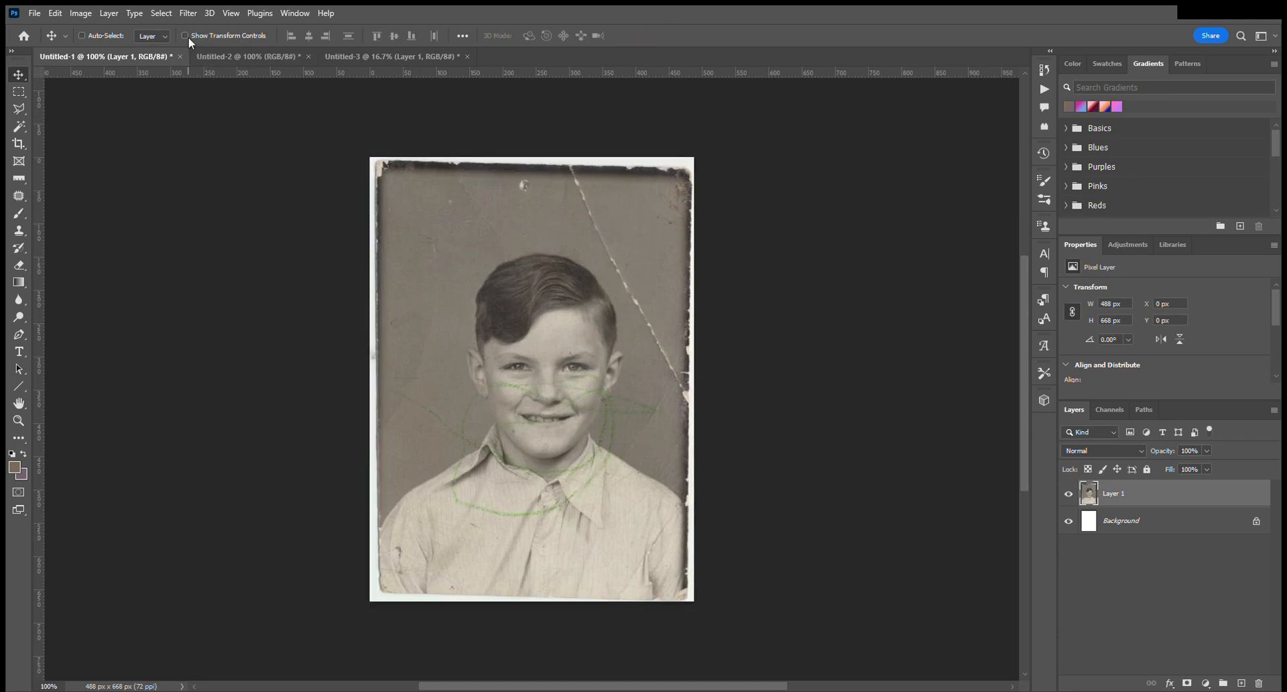
pyautogui.click(186, 36)
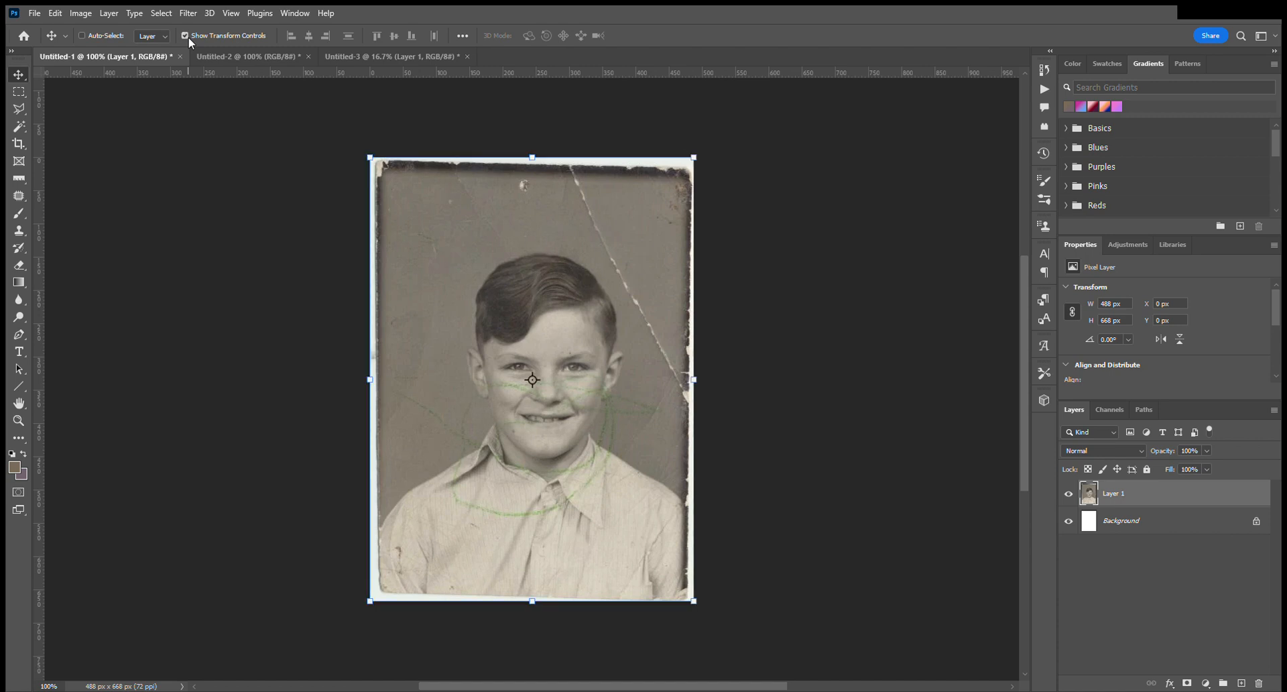
pyautogui.click(82, 37)
# Step: Add a new layer and paint a brown blob about 142 × 138 px over the boy's cheek with a 104 px brush
pyautogui.click(1241, 682)
pyautogui.click(18, 213)
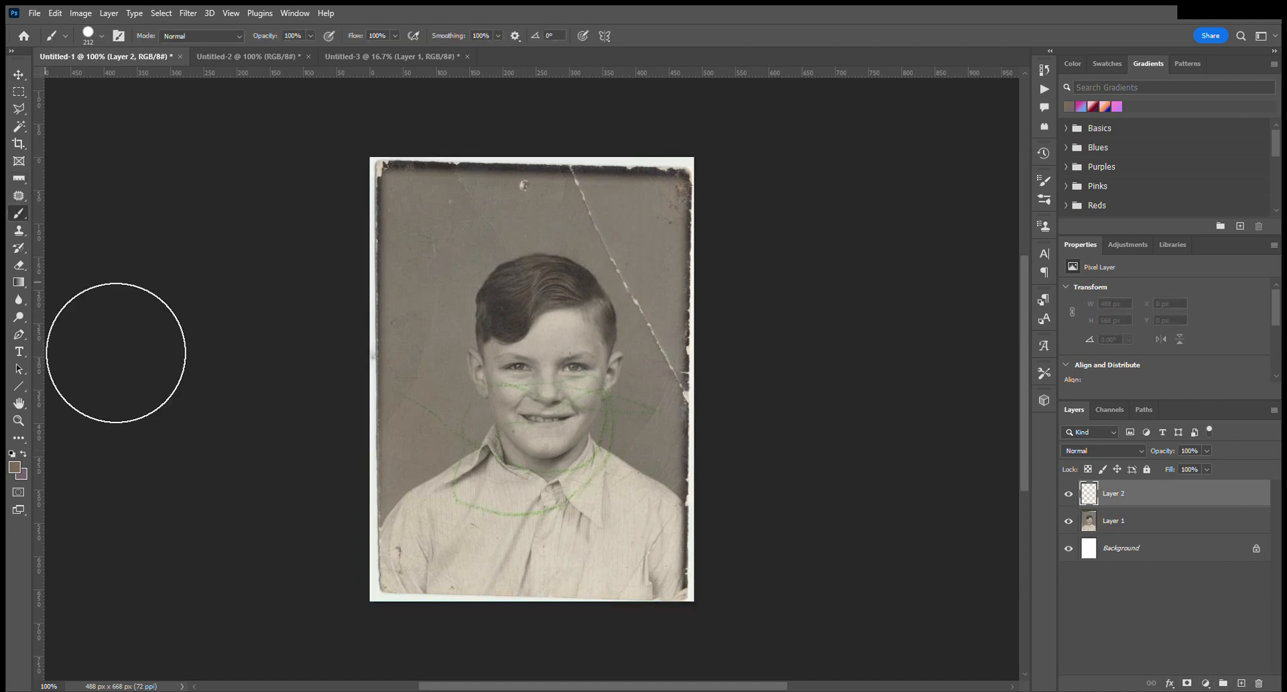
pyautogui.moveTo(482, 375)
pyautogui.mouseDown()
pyautogui.moveTo(444, 378)
pyautogui.moveTo(508, 428)
pyautogui.mouseUp()
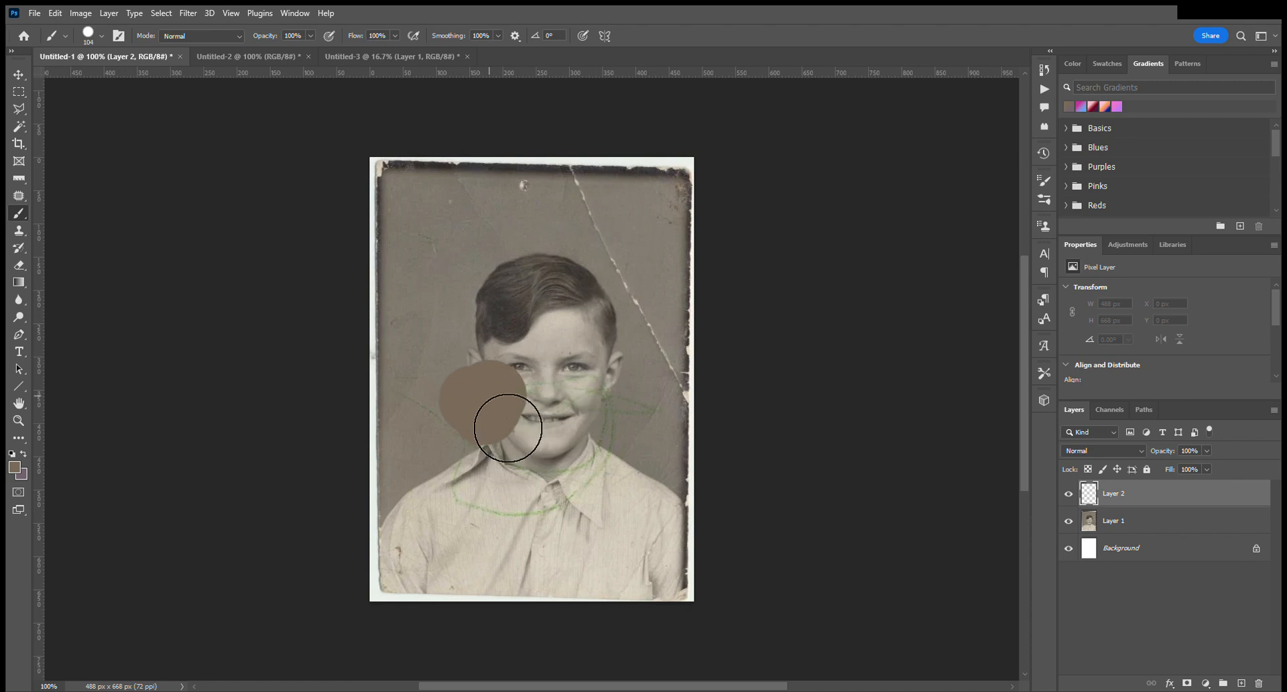
pyautogui.click(23, 77)
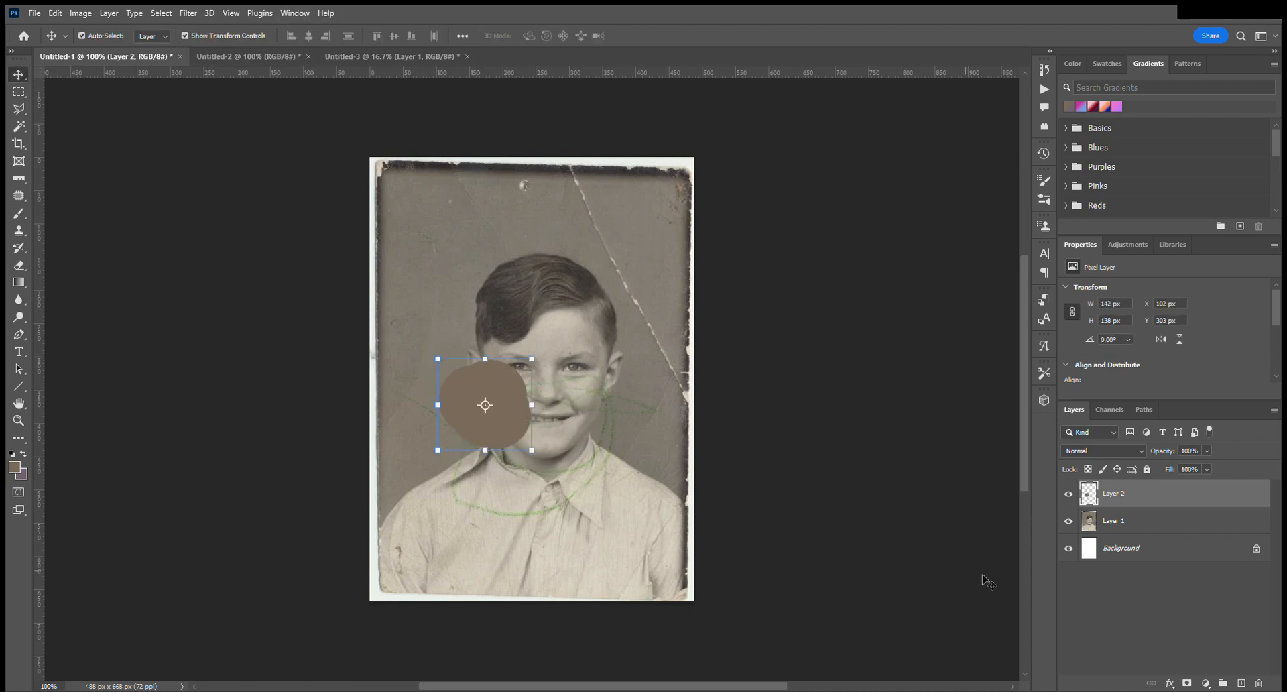
# Step: With no layer selected, pick the brown blob directly on the canvas and move it slightly down and to the left
pyautogui.click(1066, 583)
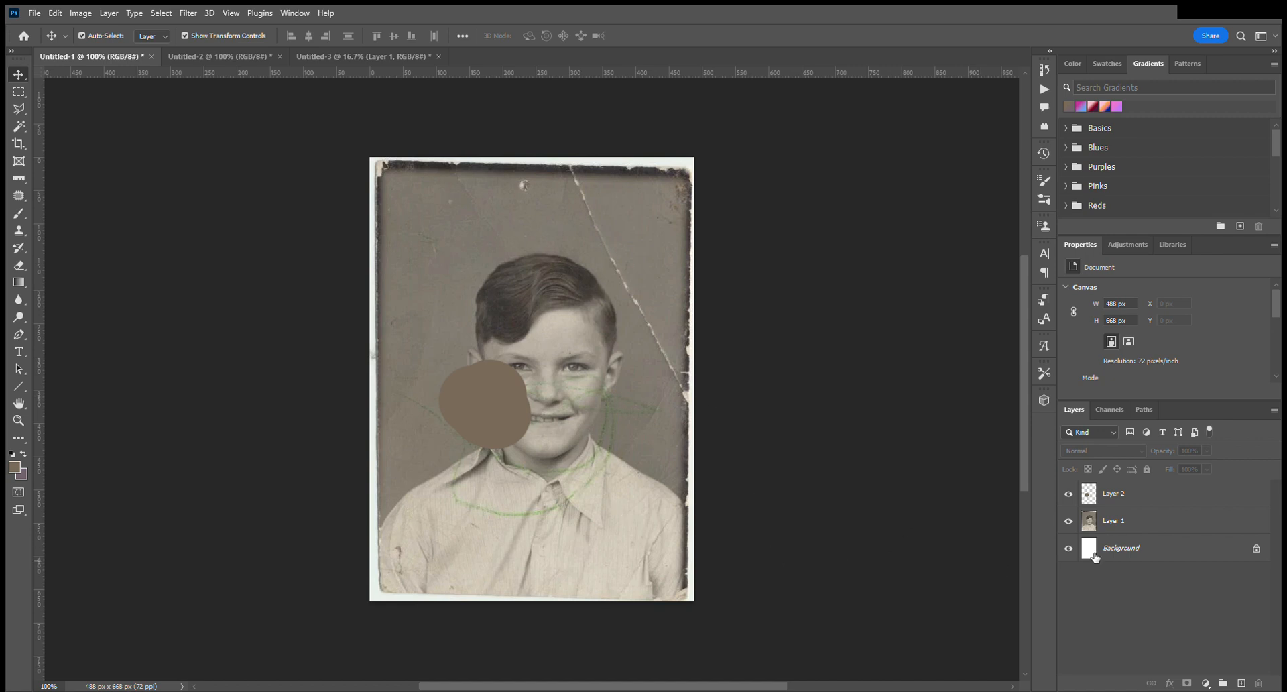
pyautogui.click(1151, 497)
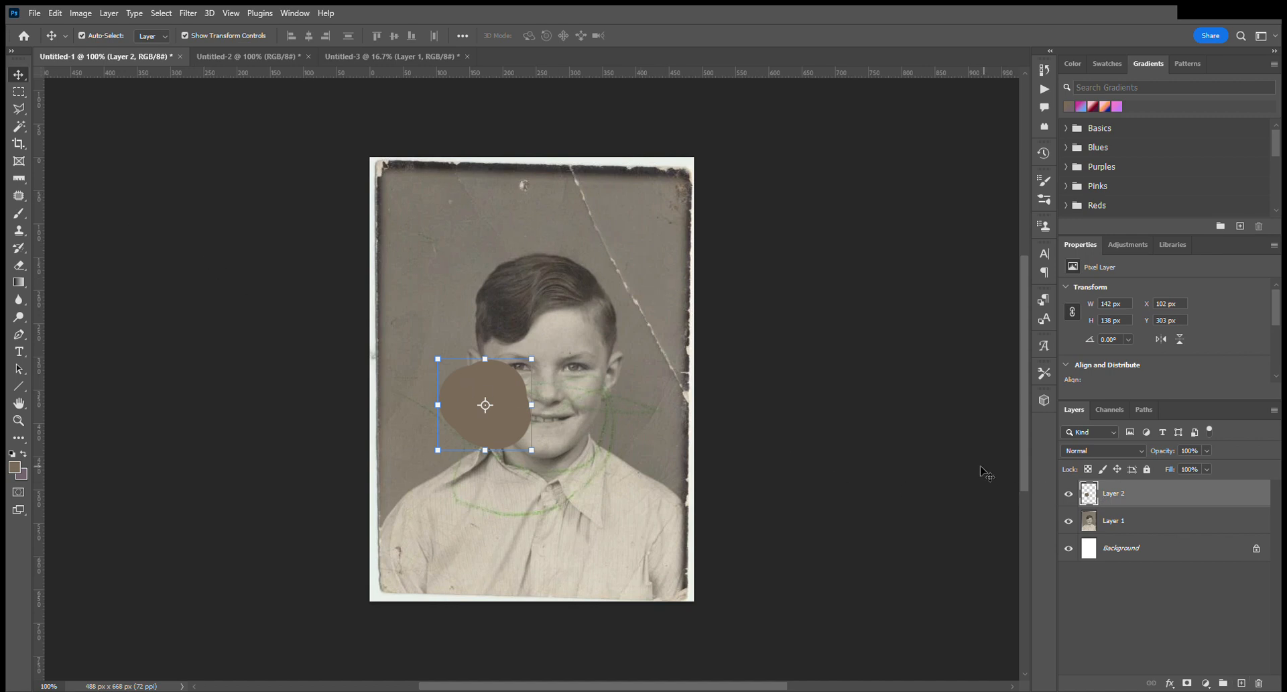
pyautogui.click(1171, 581)
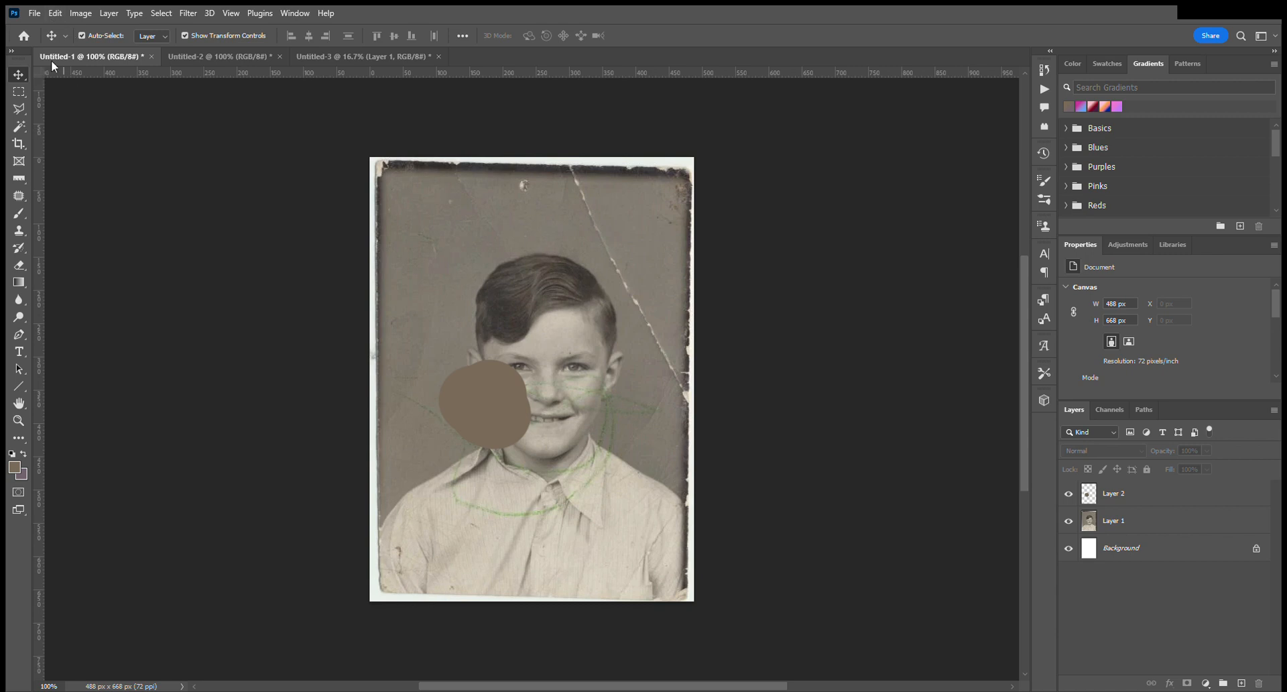
pyautogui.moveTo(488, 410)
pyautogui.mouseDown()
pyautogui.moveTo(485, 388)
pyautogui.moveTo(528, 390)
pyautogui.moveTo(478, 406)
pyautogui.moveTo(539, 425)
pyautogui.moveTo(484, 413)
pyautogui.moveTo(469, 385)
pyautogui.moveTo(474, 415)
pyautogui.mouseUp()
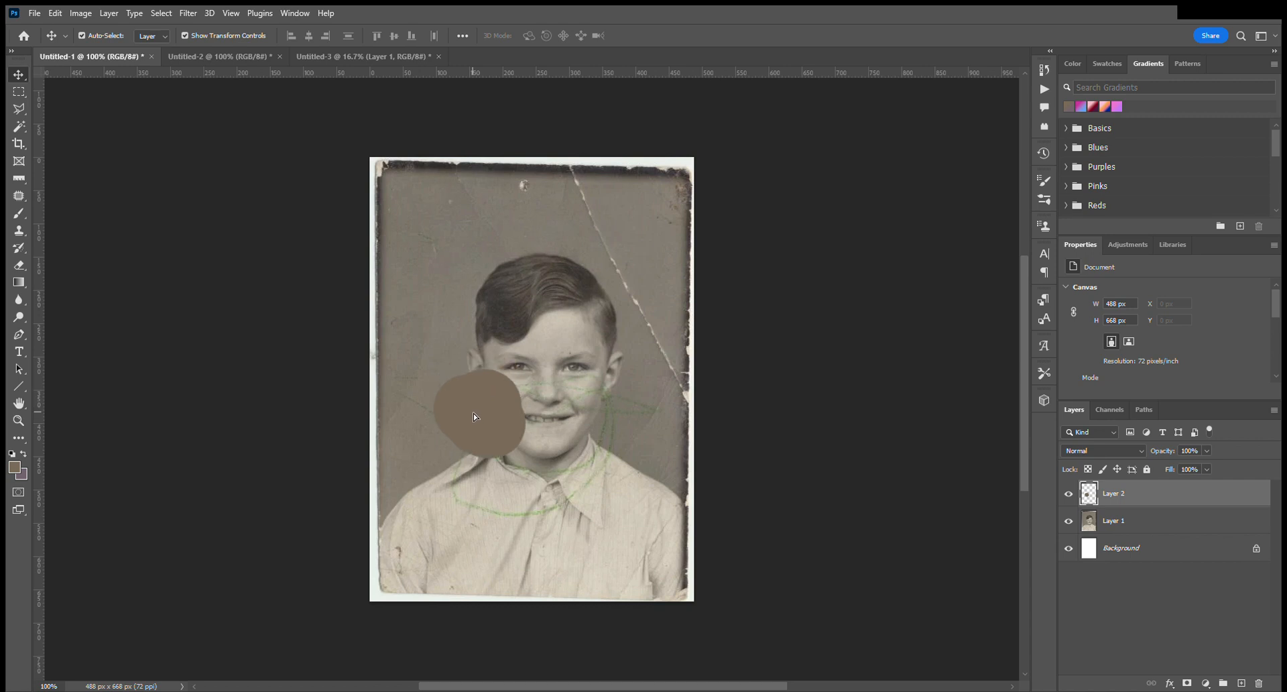
# Step: Move the brown blob slightly on the canvas, also with Auto-Select turned off, and delete its layer
pyautogui.moveTo(473, 413)
pyautogui.mouseDown()
pyautogui.moveTo(432, 348)
pyautogui.moveTo(473, 420)
pyautogui.mouseUp()
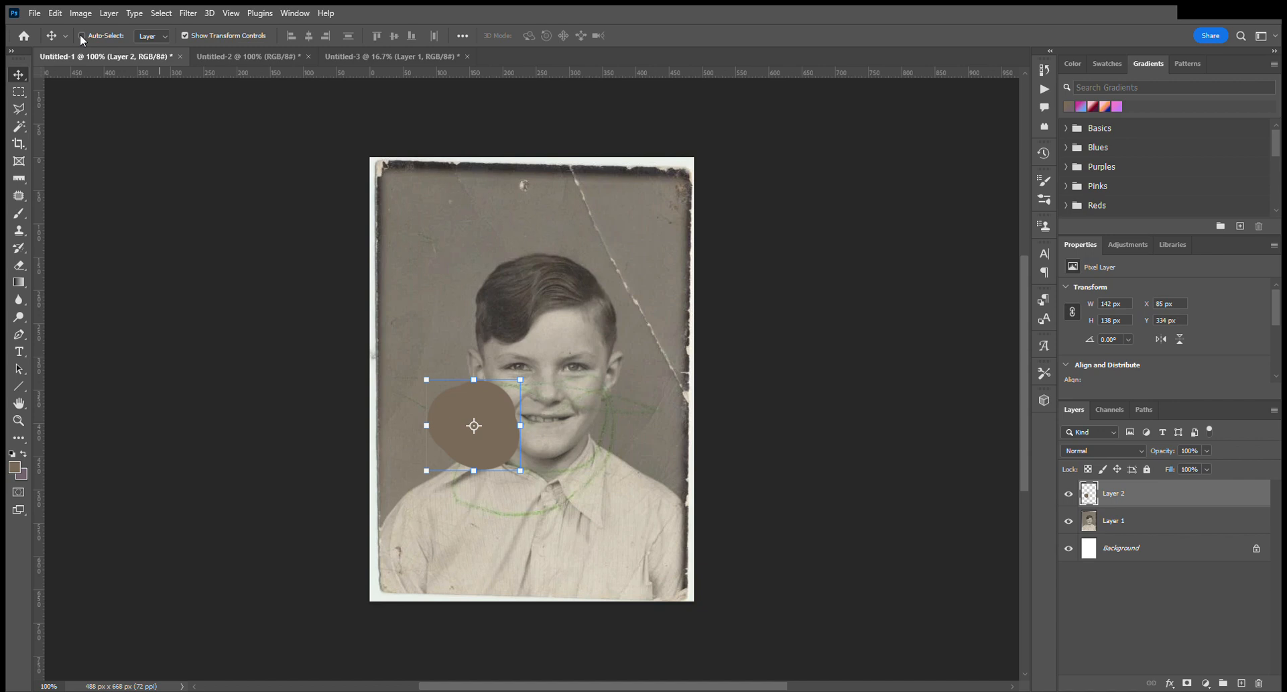
pyautogui.moveTo(486, 457)
pyautogui.mouseDown()
pyautogui.moveTo(519, 450)
pyautogui.moveTo(495, 452)
pyautogui.mouseUp()
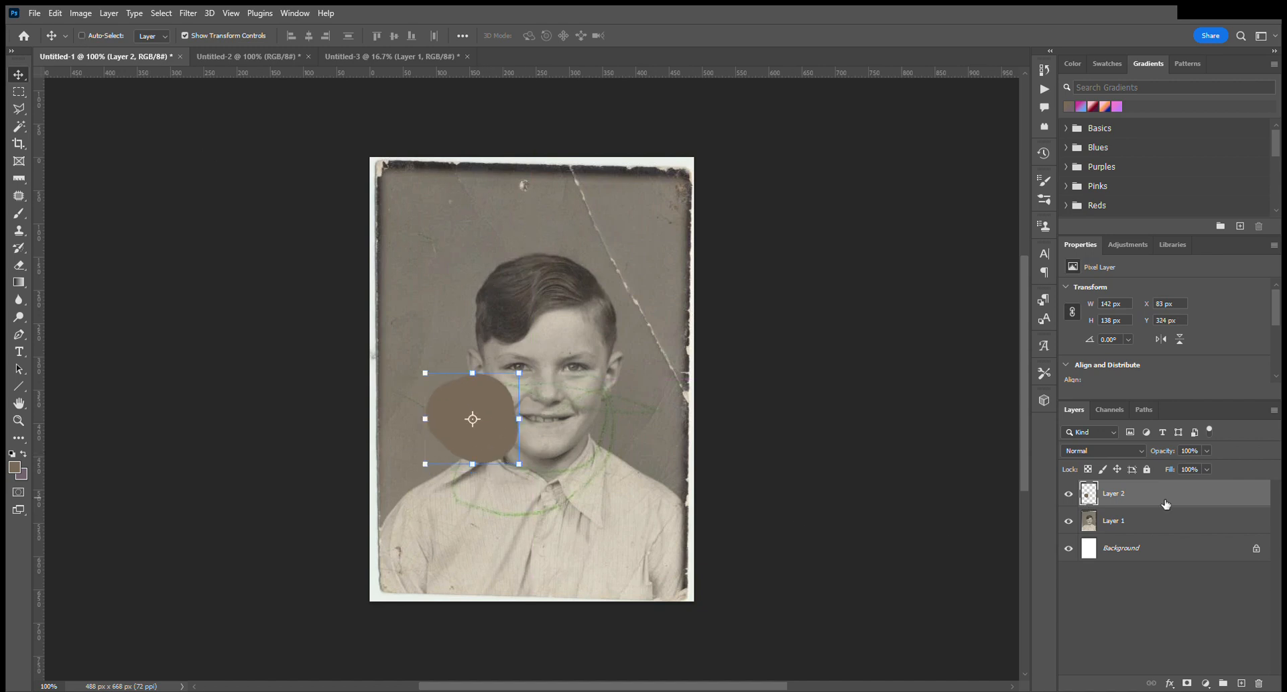
pyautogui.press('Delete')
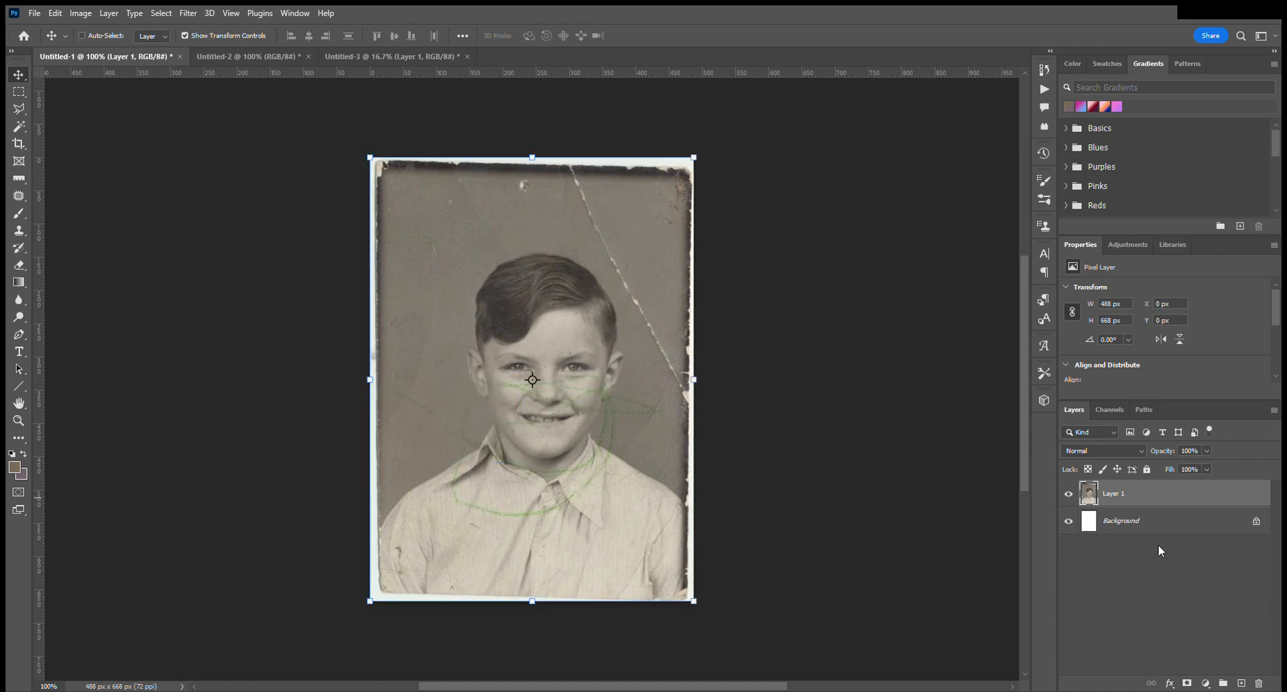
# Step: Duplicate Layer 1 and undo the duplication
pyautogui.click(1158, 544)
pyautogui.click(1163, 496)
pyautogui.moveTo(1205, 491); pyautogui.dragTo(1243, 678)
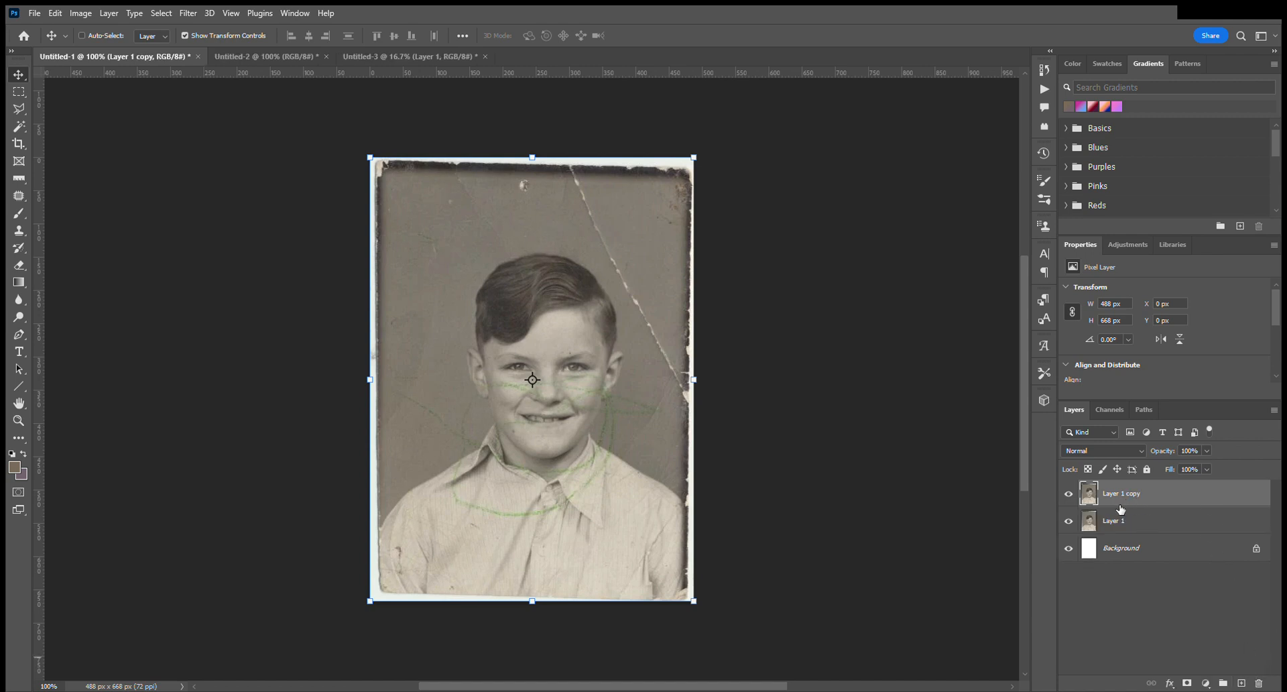
pyautogui.hotkey('ctrl', 'z')
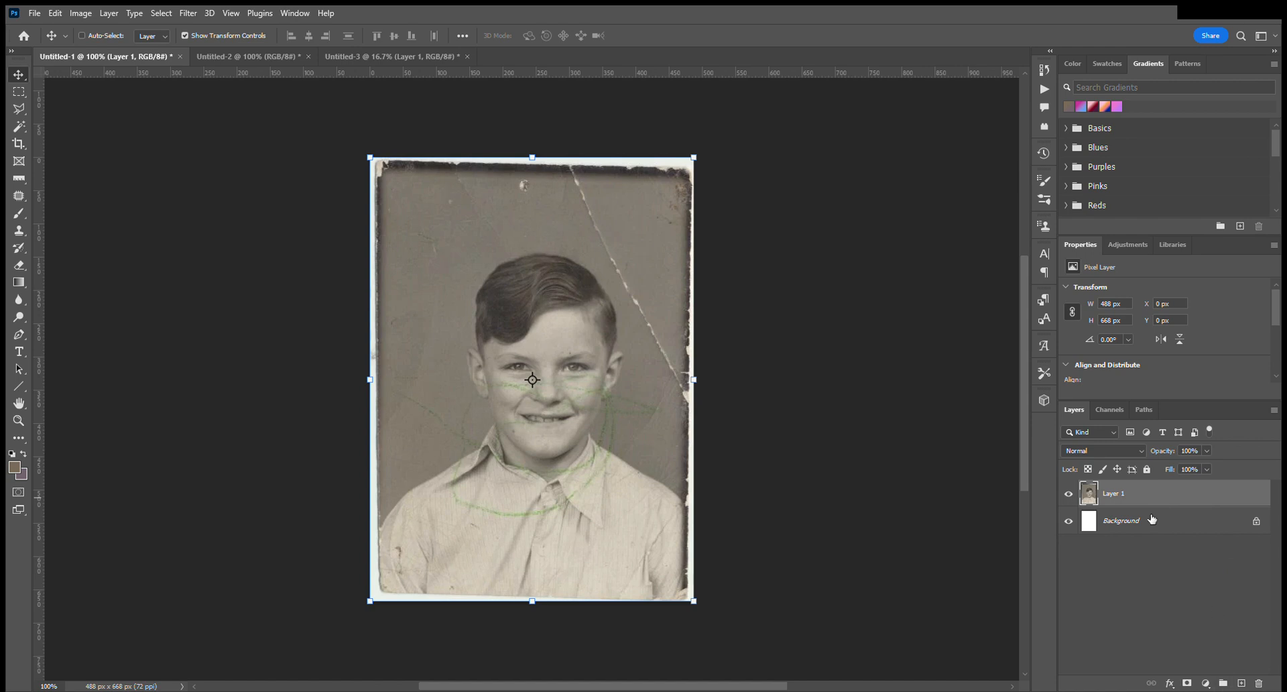
# Step: Duplicate Layer 1 twice and put the three portrait layers into a group
pyautogui.hotkey('ctrl', 'j')
pyautogui.hotkey('ctrl', 'j')
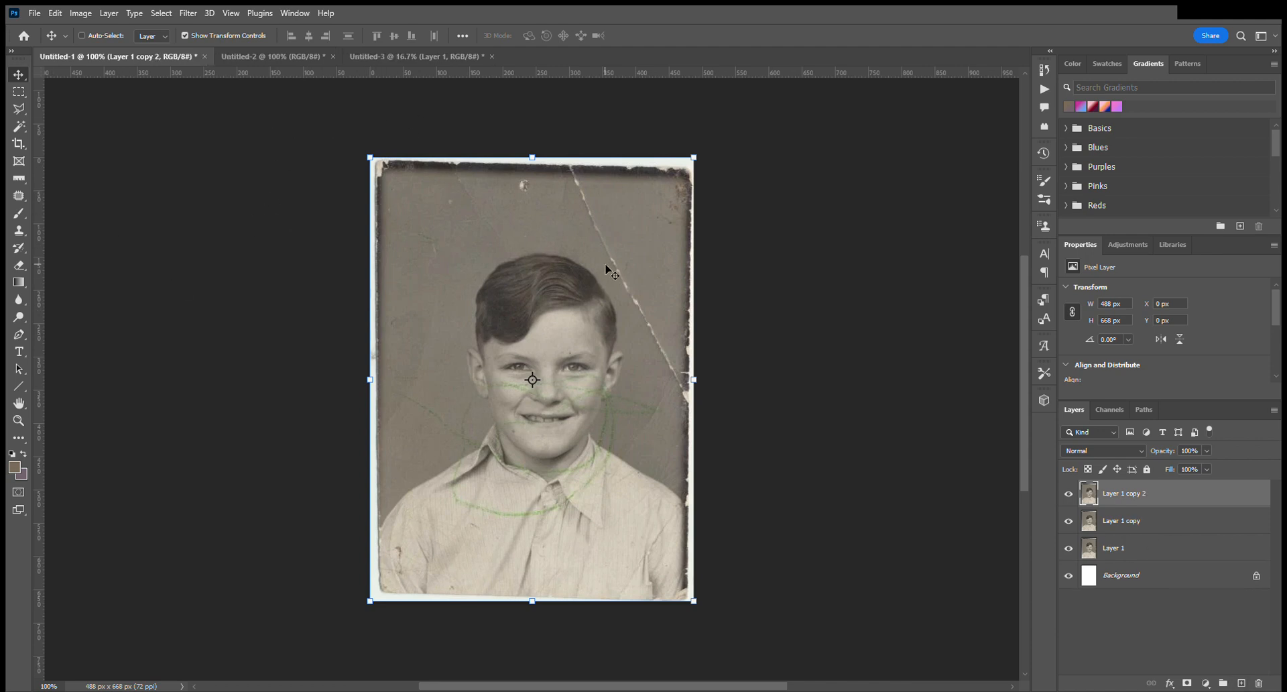
pyautogui.keyDown('shift'); pyautogui.click(1195, 558); pyautogui.keyUp('shift')
pyautogui.click(1223, 683)
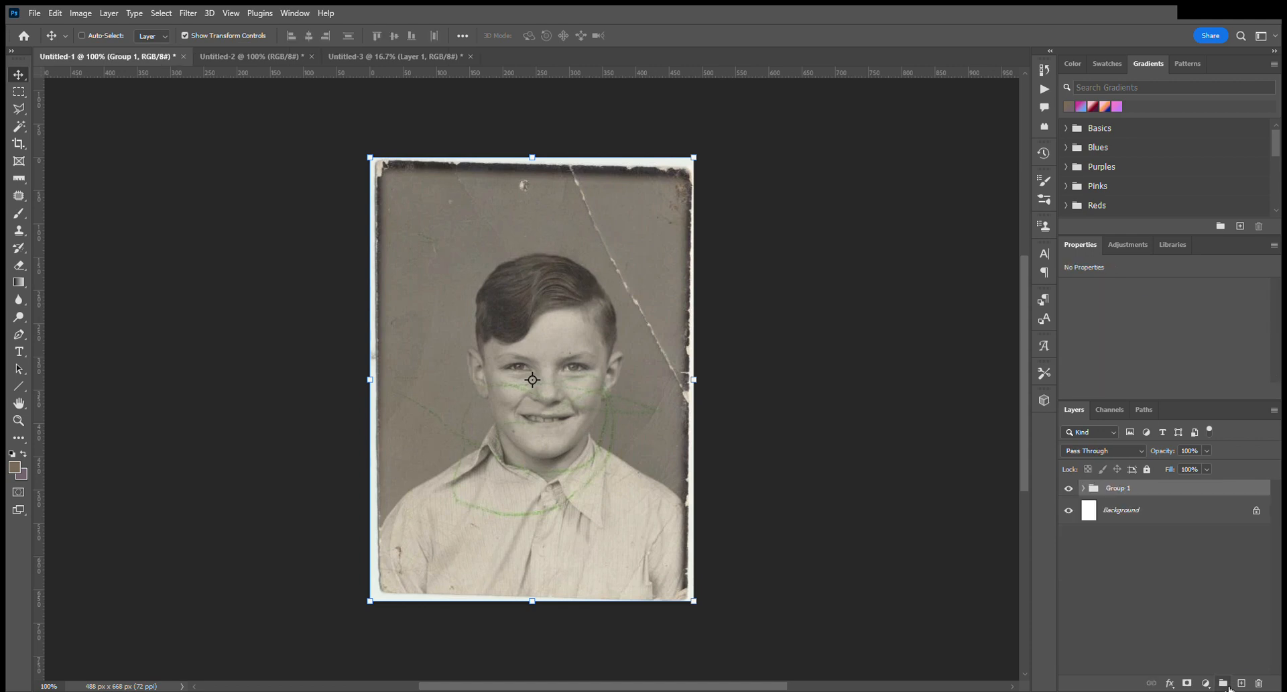
# Step: Undo the grouping of the three portrait layers, and practise grouping and ungrouping them again
pyautogui.hotkey('ctrl', 'z')
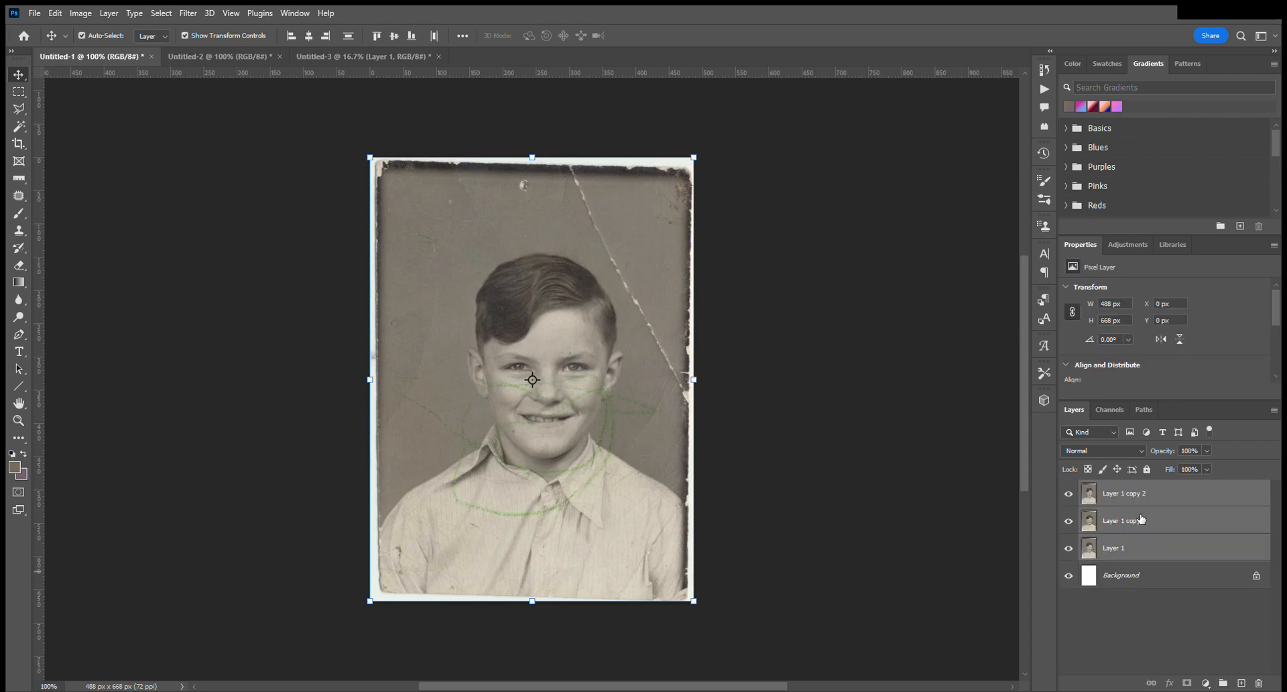
pyautogui.hotkey('ctrl', 'g')
pyautogui.hotkey('ctrl', 'z')
pyautogui.hotkey('ctrl', 's')
pyautogui.click(770, 224)
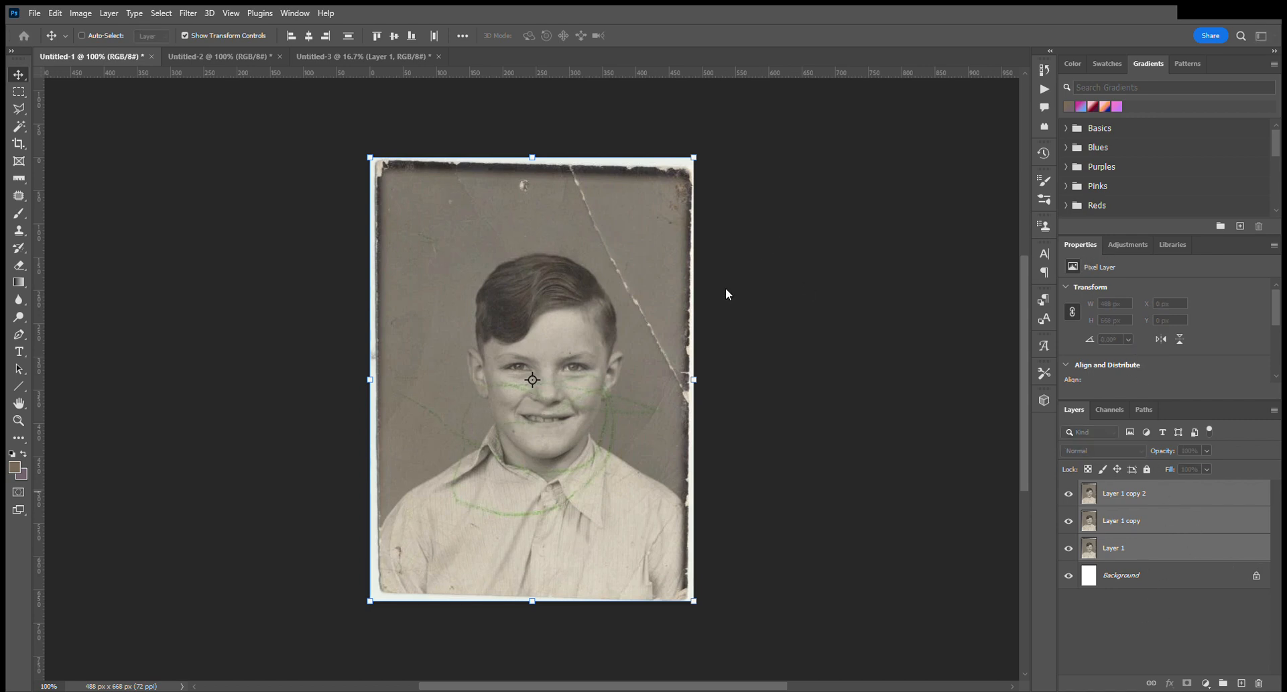
pyautogui.hotkey('ctrl', 'g')
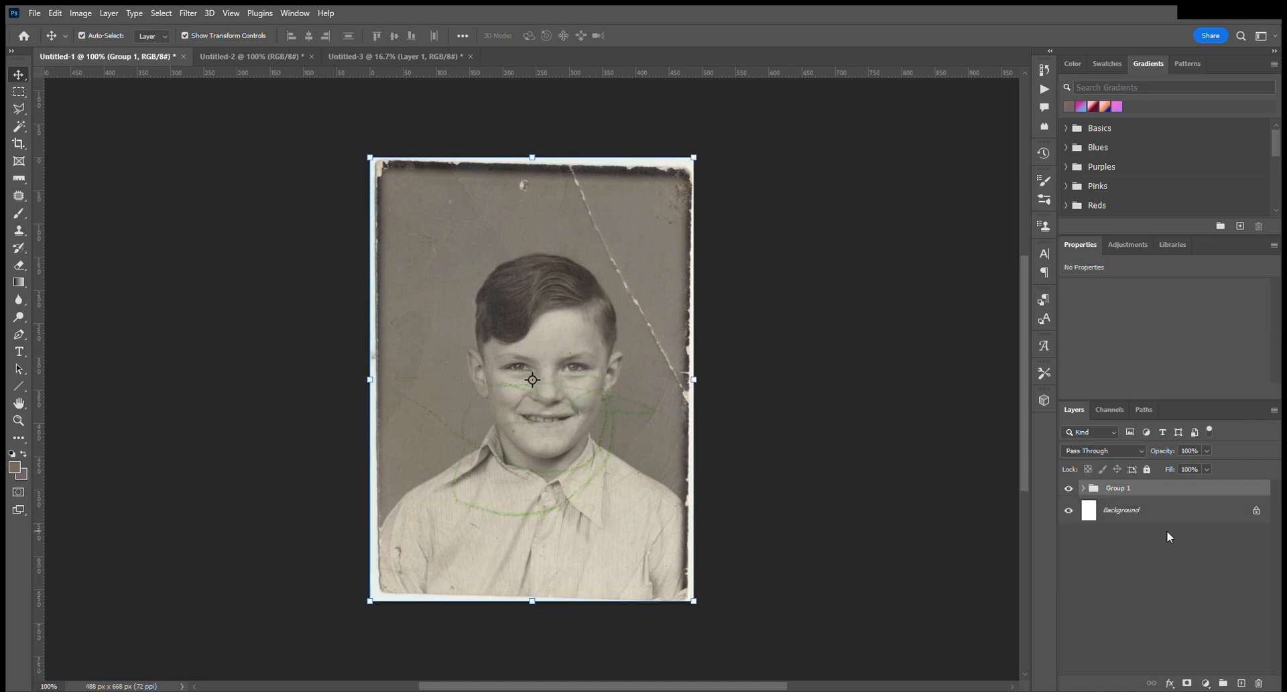
pyautogui.hotkey('ctrl', 'shift', 'g')
pyautogui.click(1172, 638)
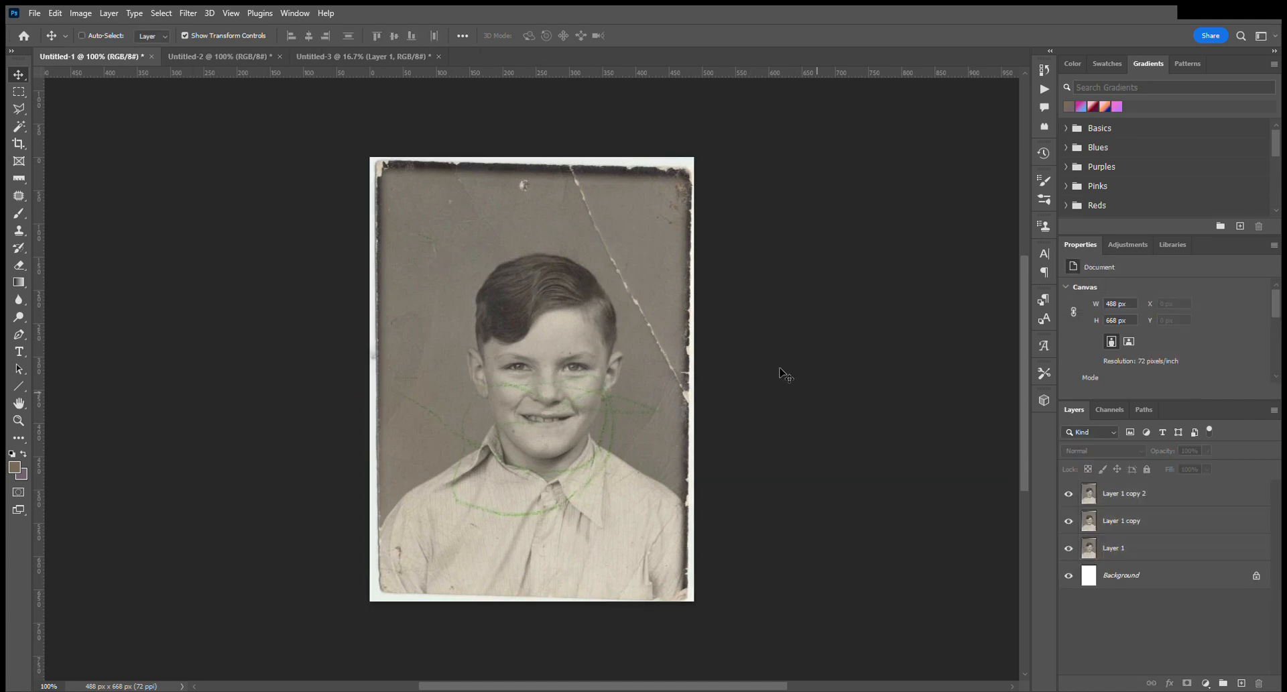
# Step: Delete the two copies of Layer 1, keeping the original and the Background
pyautogui.click(1141, 522)
pyautogui.keyDown('shift'); pyautogui.click(1145, 491); pyautogui.keyUp('shift')
pyautogui.press('Delete')
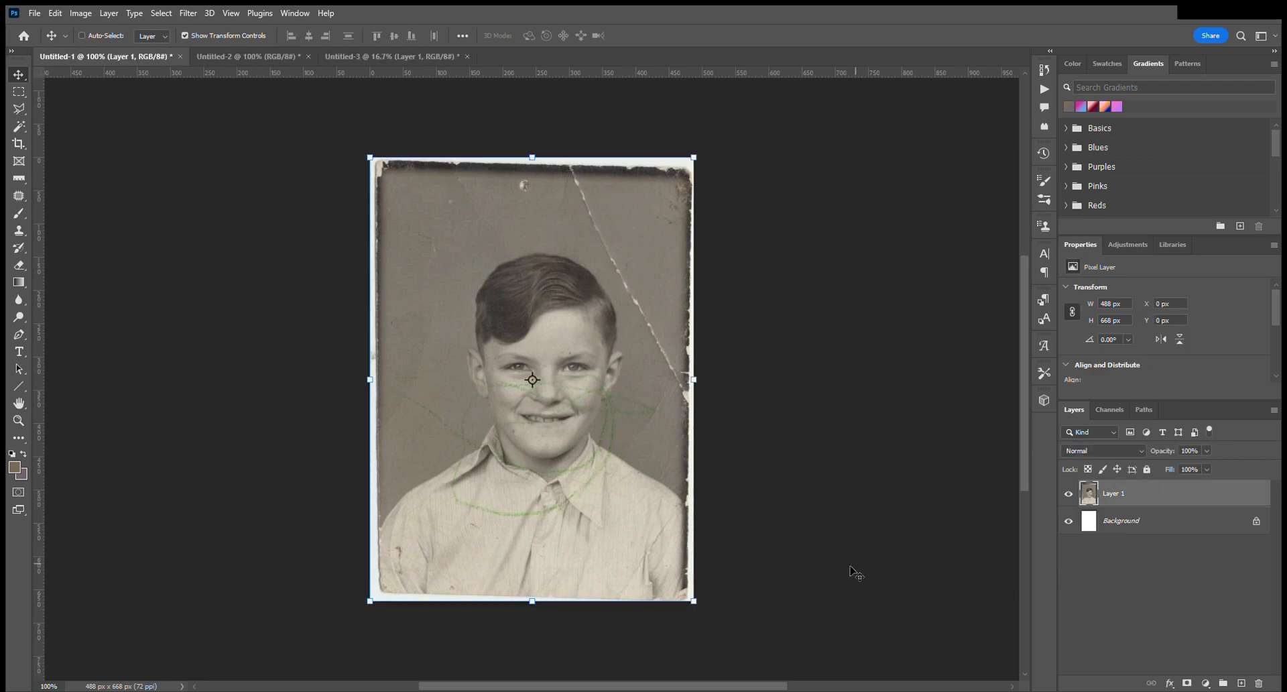
# Step: With the Rectangular Marquee, select a full-width strip about 488 × 119 px along the portrait's upper edge, and clear the selection
pyautogui.click(18, 93)
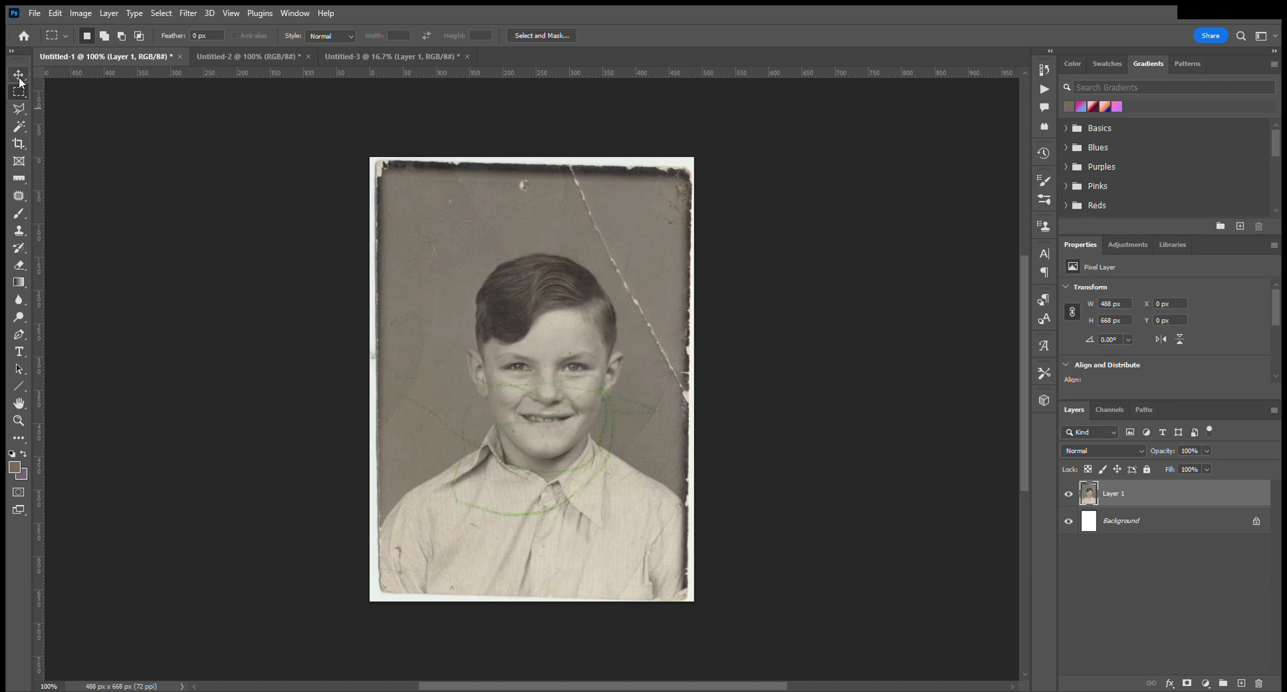
pyautogui.hotkey('ctrl', 'a')
pyautogui.hotkey('ctrl', 'd')
pyautogui.moveTo(287, 143); pyautogui.dragTo(779, 241)
pyautogui.hotkey('shift', 'm')
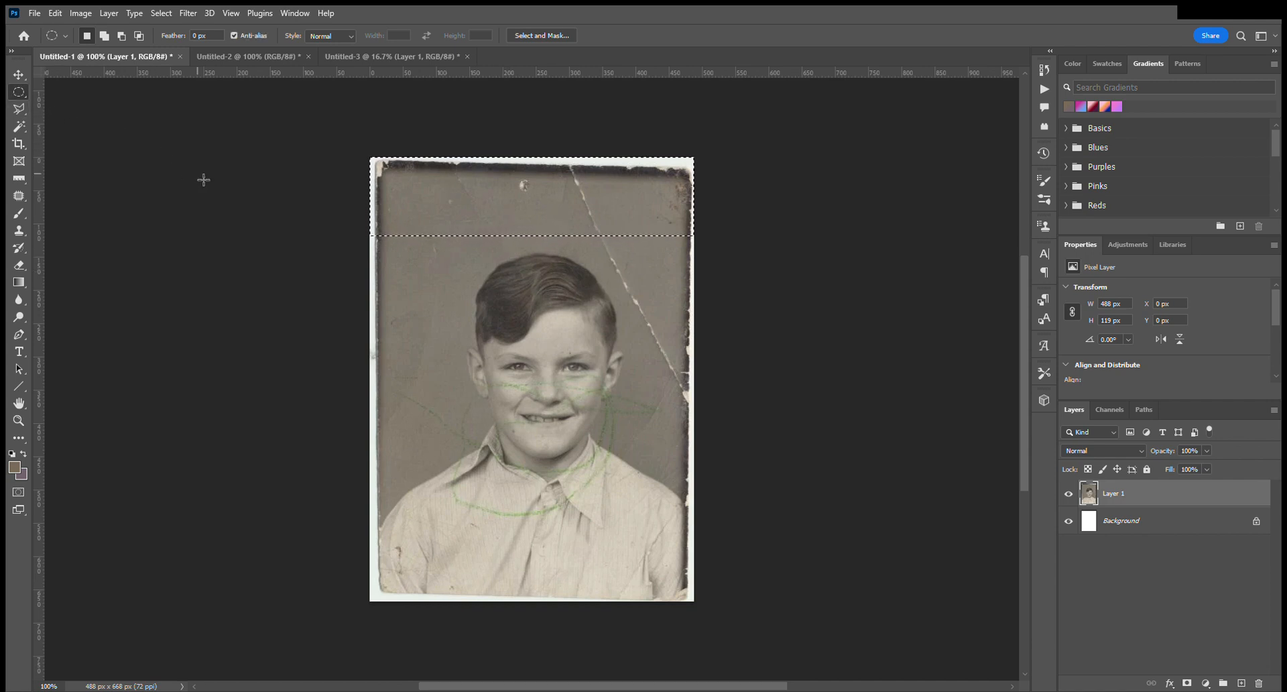
pyautogui.hotkey('ctrl', 'd')
# Step: Marquee the upper part of the portrait at about 482 × 247 px and again at about 488 × 266 px, clearing each selection
pyautogui.hotkey('shift', 'm')
pyautogui.moveTo(373, 157); pyautogui.dragTo(697, 321)
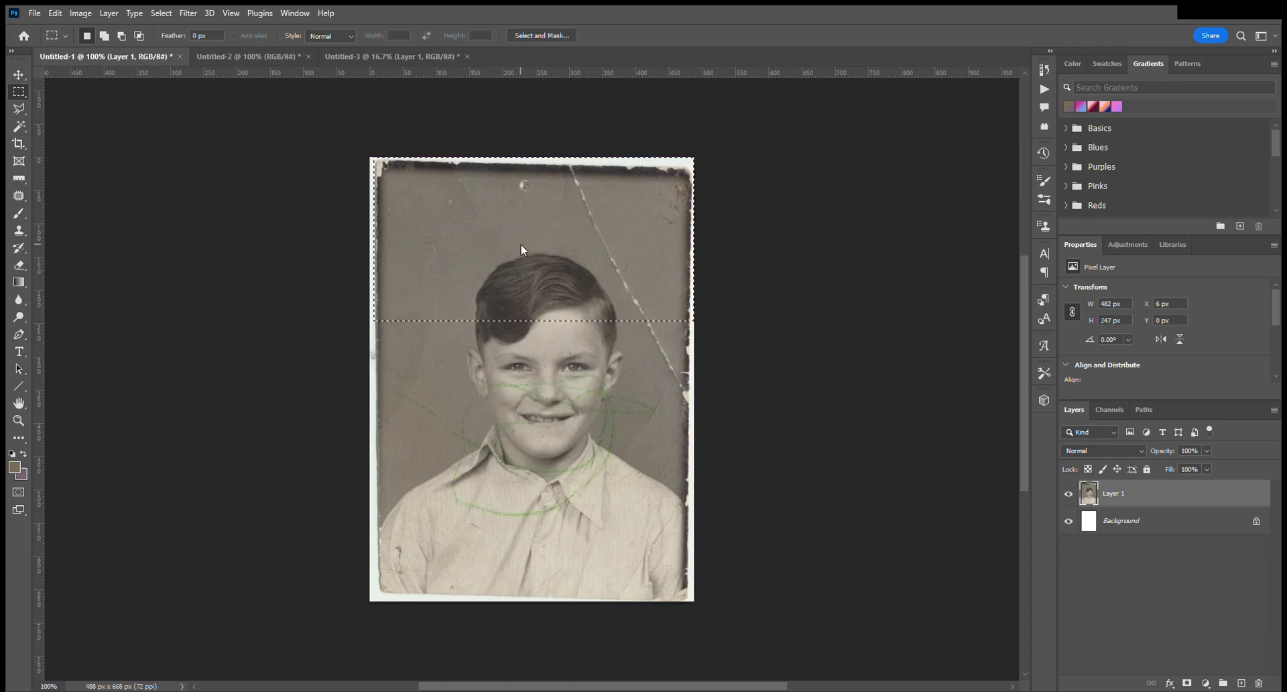
pyautogui.hotkey('ctrl', 'd')
pyautogui.moveTo(330, 118); pyautogui.dragTo(787, 335)
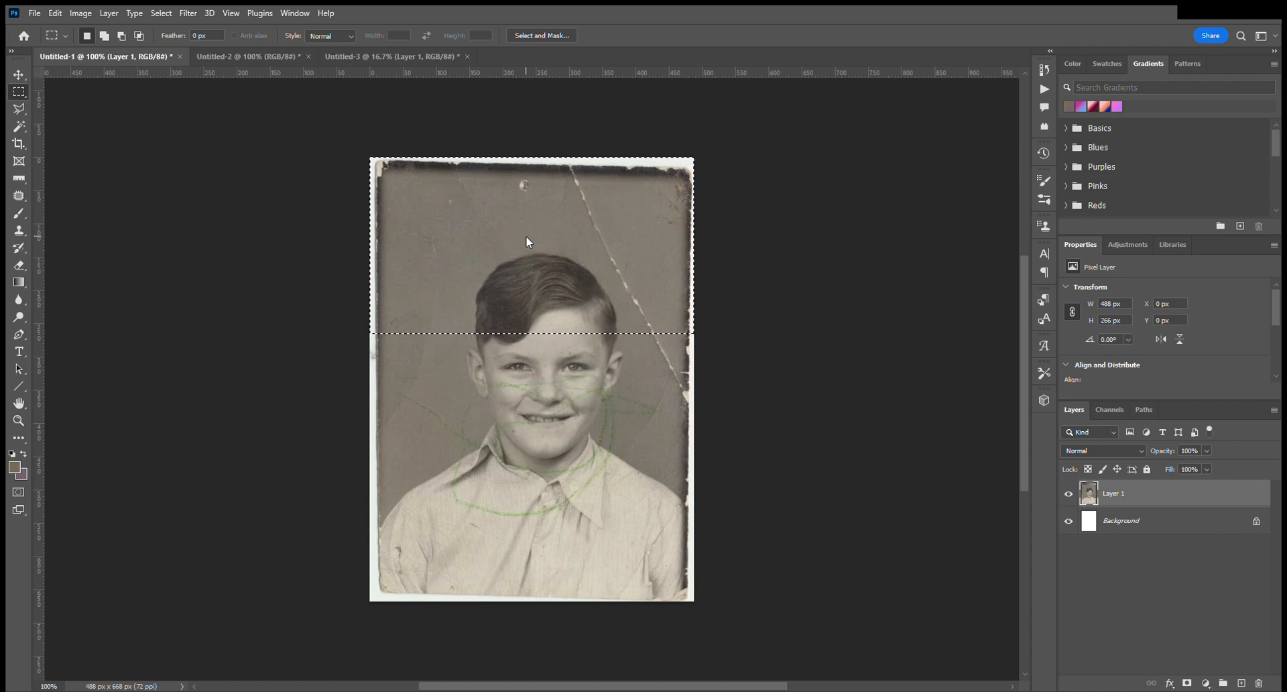
pyautogui.hotkey('ctrl', 'a')
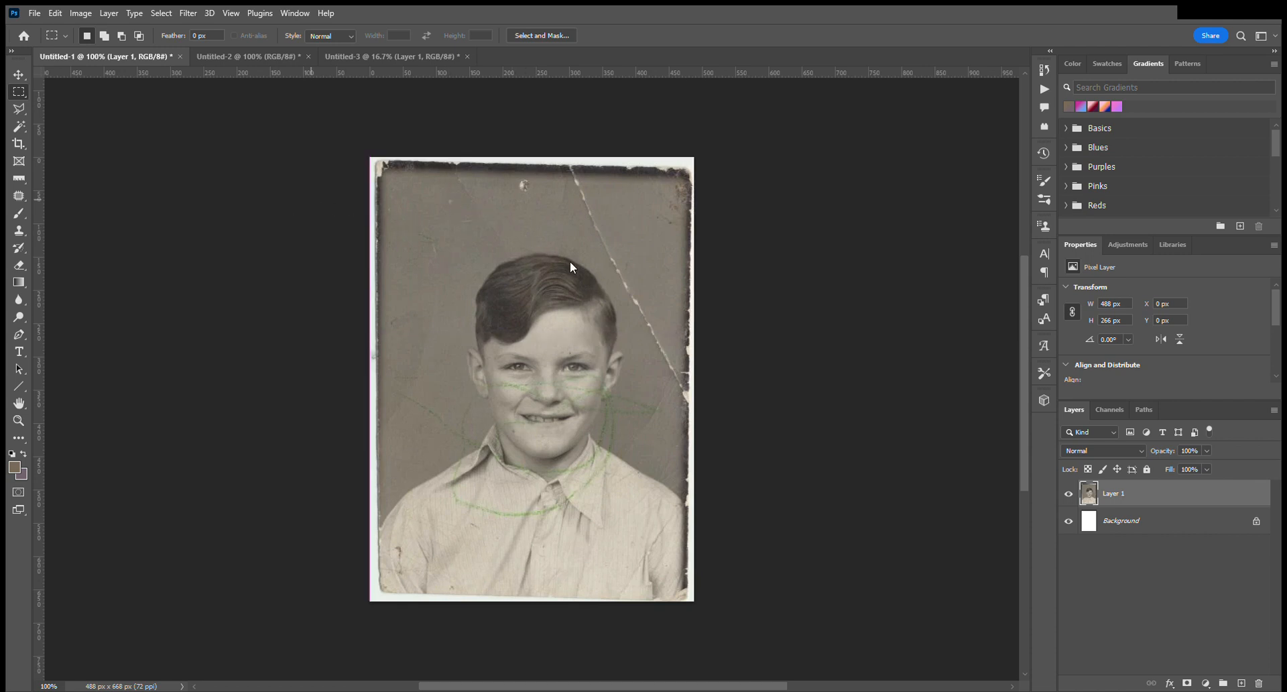
pyautogui.hotkey('ctrl', 'd')
# Step: Select a rectangle about 180 × 162 px over the boy's hair, invert the selection and clear it
pyautogui.moveTo(482, 216); pyautogui.dragTo(602, 325)
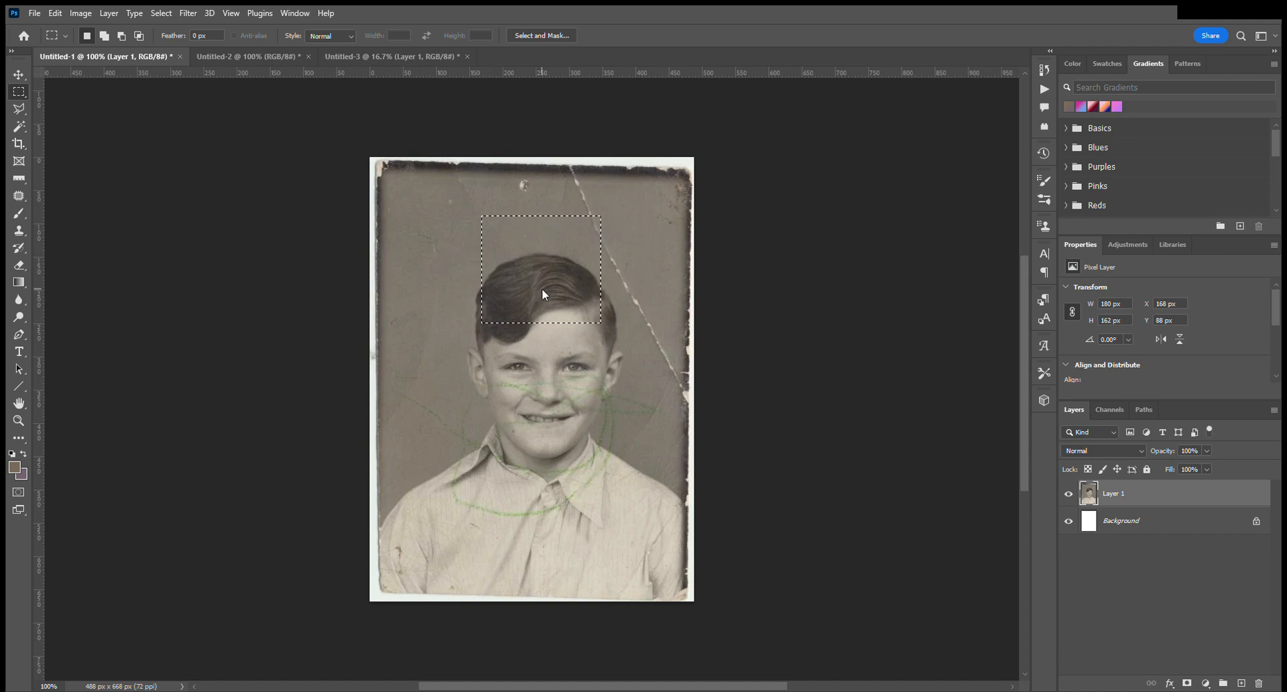
pyautogui.hotkey('ctrl', 'shift', 'i')
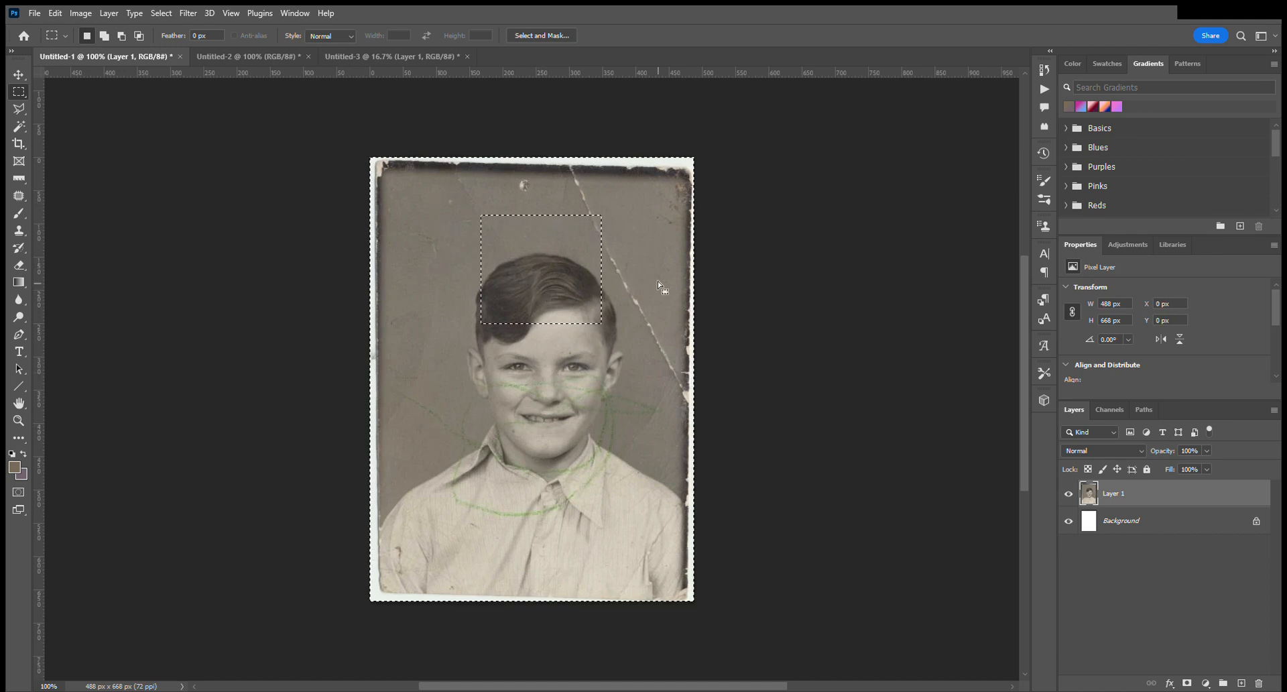
pyautogui.click(530, 205)
# Step: Draw an elliptical marquee about 275 × 325 px around the boy's head, redraw it larger, and clear the selection
pyautogui.rightClick(23, 97)
pyautogui.click(62, 118)
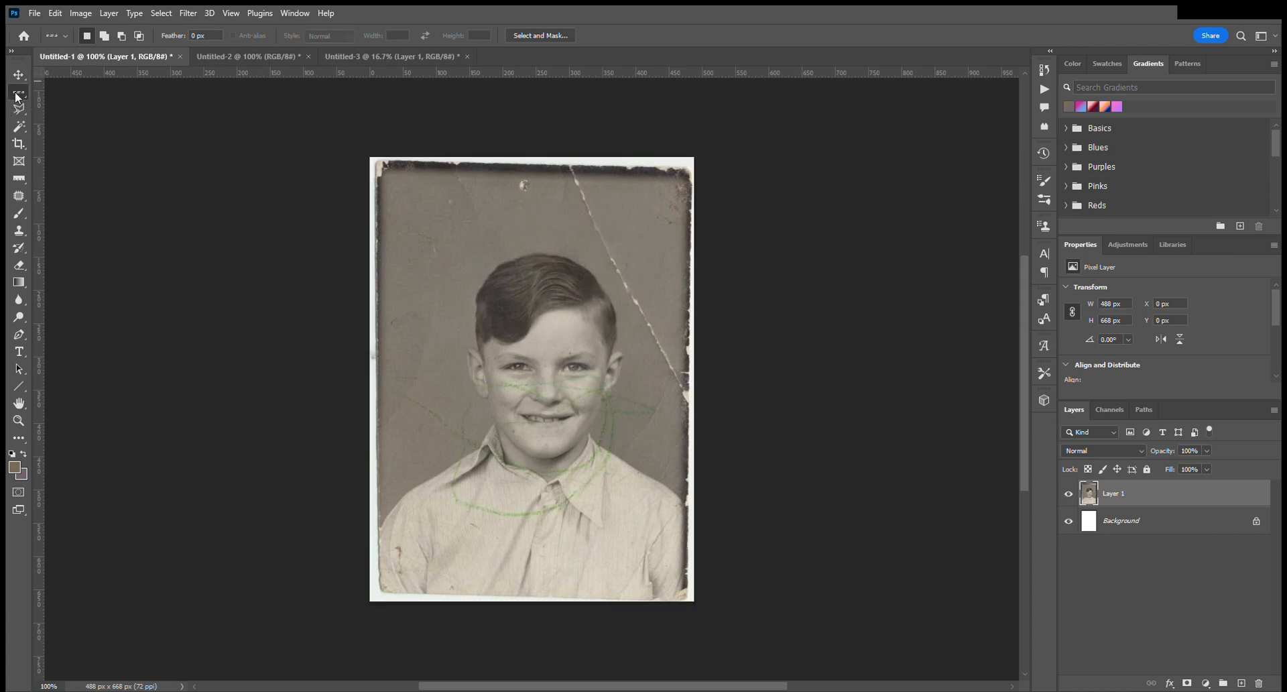
pyautogui.rightClick(16, 93)
pyautogui.click(45, 105)
pyautogui.moveTo(446, 242); pyautogui.dragTo(628, 458)
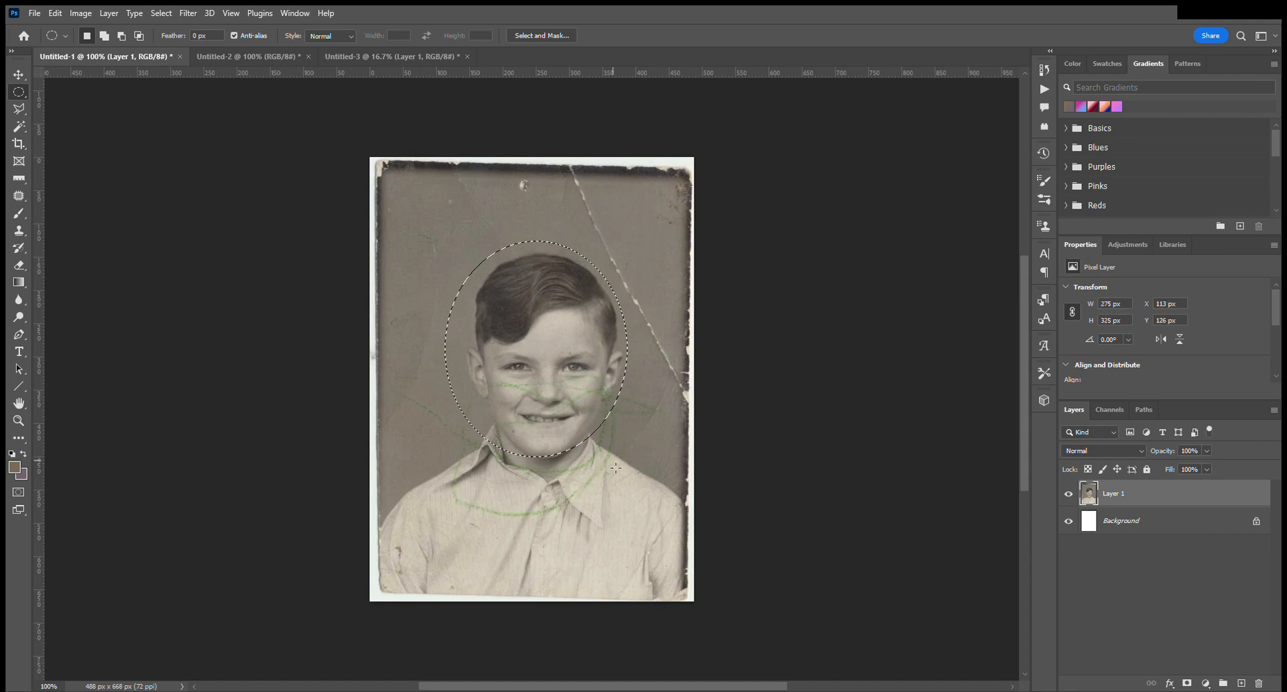
pyautogui.moveTo(429, 194); pyautogui.dragTo(644, 492)
pyautogui.click(296, 247)
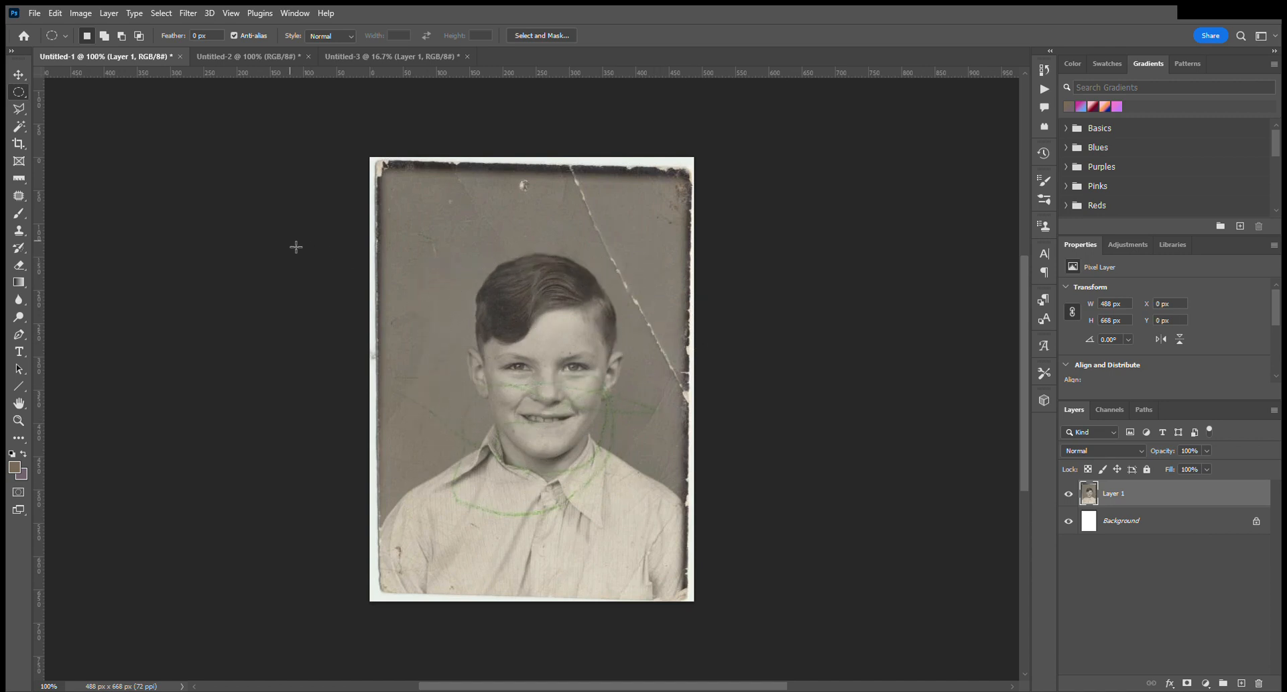
# Step: Outline the boy's head freehand with the Lasso tool, making a selection about 296 × 364 px
pyautogui.click(26, 112)
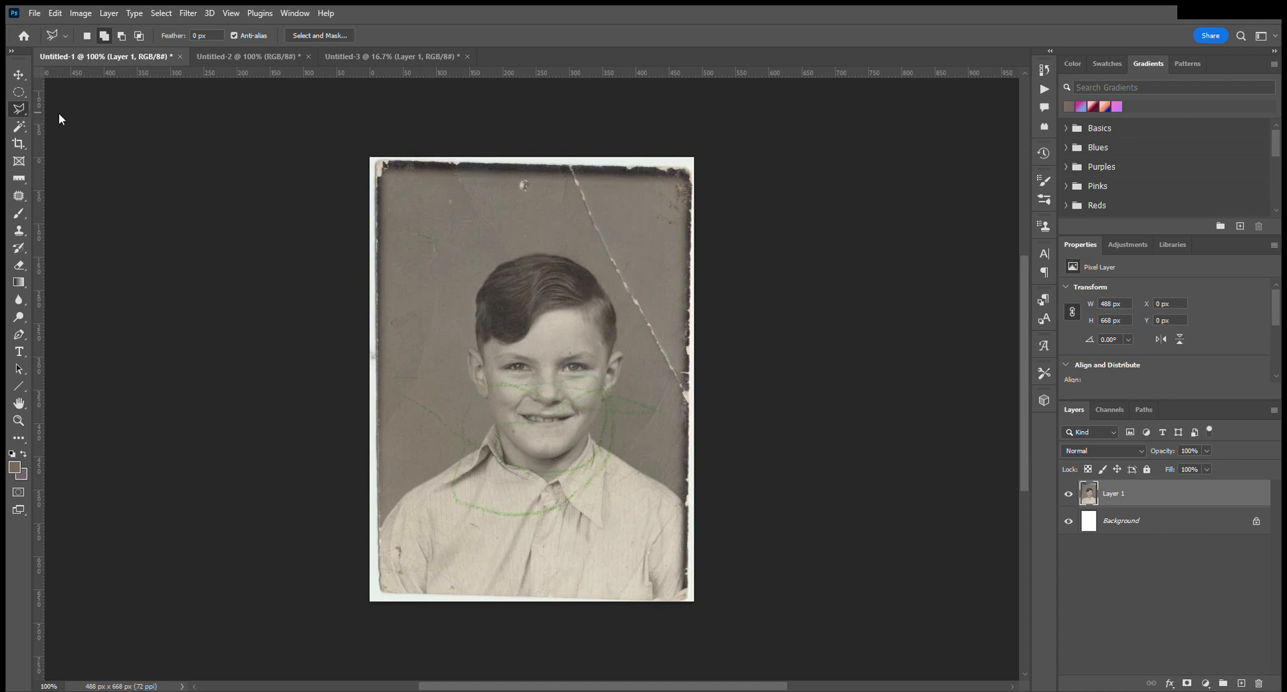
pyautogui.click(58, 113)
pyautogui.moveTo(489, 429)
pyautogui.mouseDown()
pyautogui.moveTo(566, 479)
pyautogui.moveTo(629, 409)
pyautogui.mouseUp()
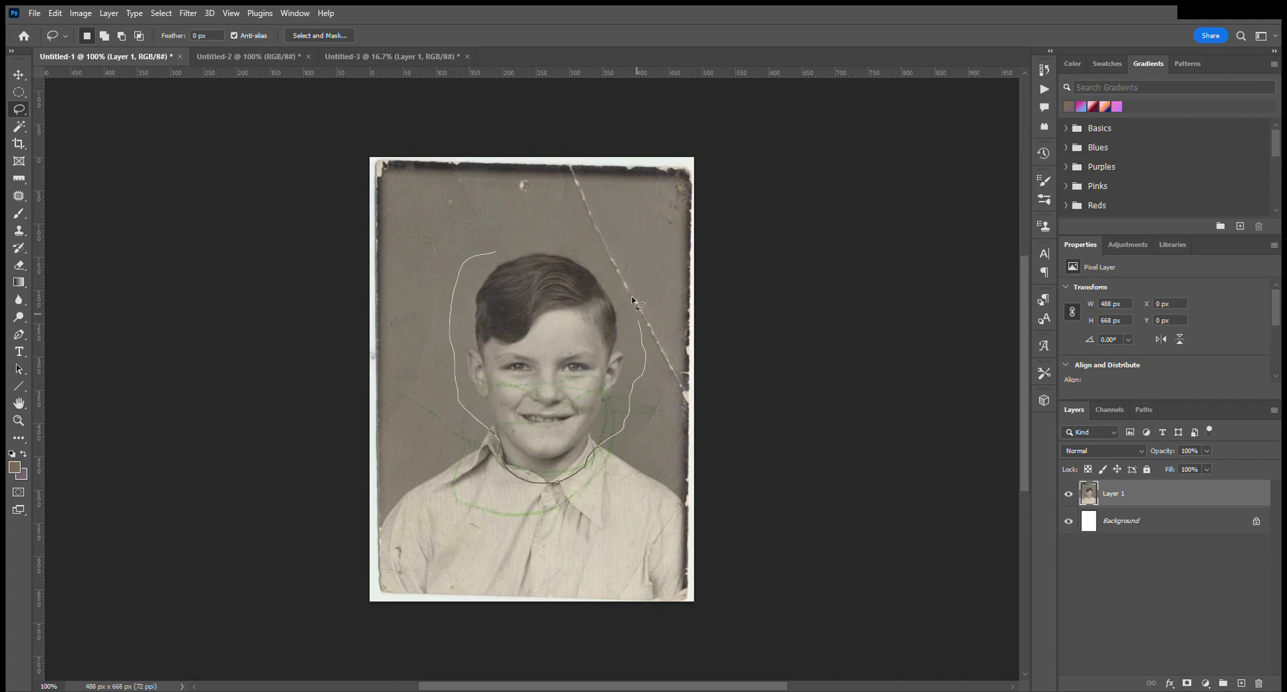
pyautogui.moveTo(631, 300)
pyautogui.mouseDown()
pyautogui.moveTo(602, 267)
pyautogui.moveTo(499, 251)
pyautogui.mouseUp()
pyautogui.scroll(3, 534, 333)
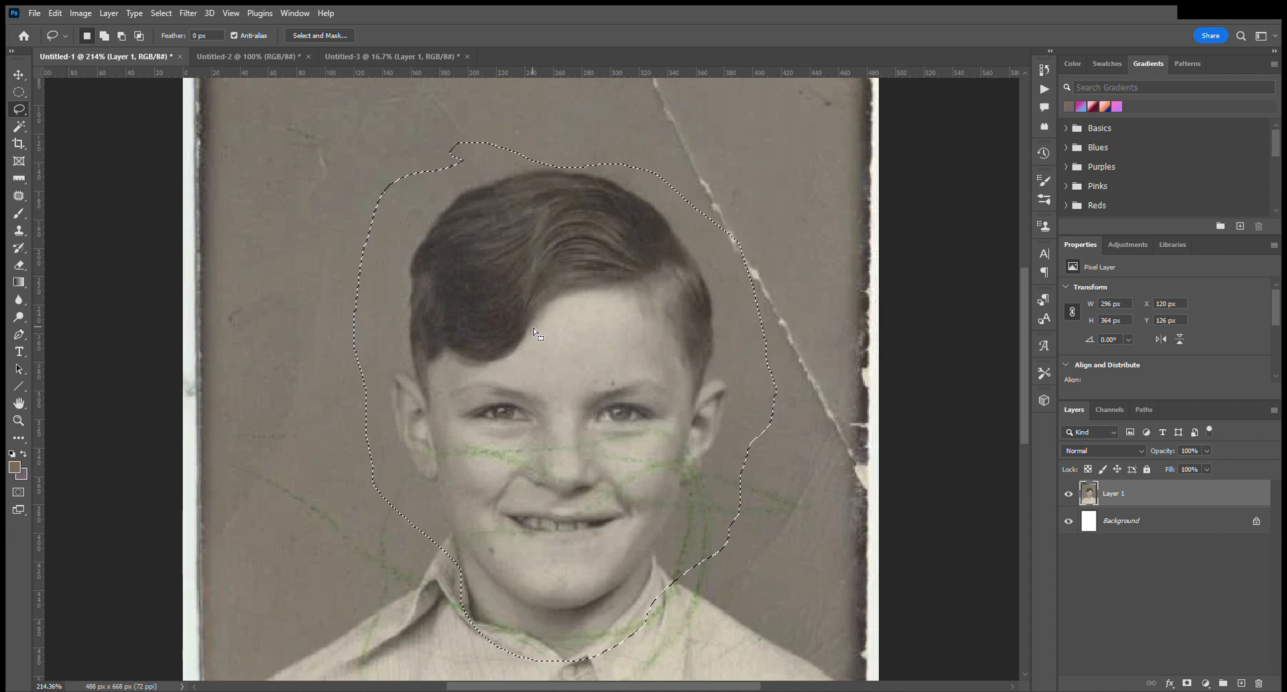
pyautogui.scroll(-2, 534, 333)
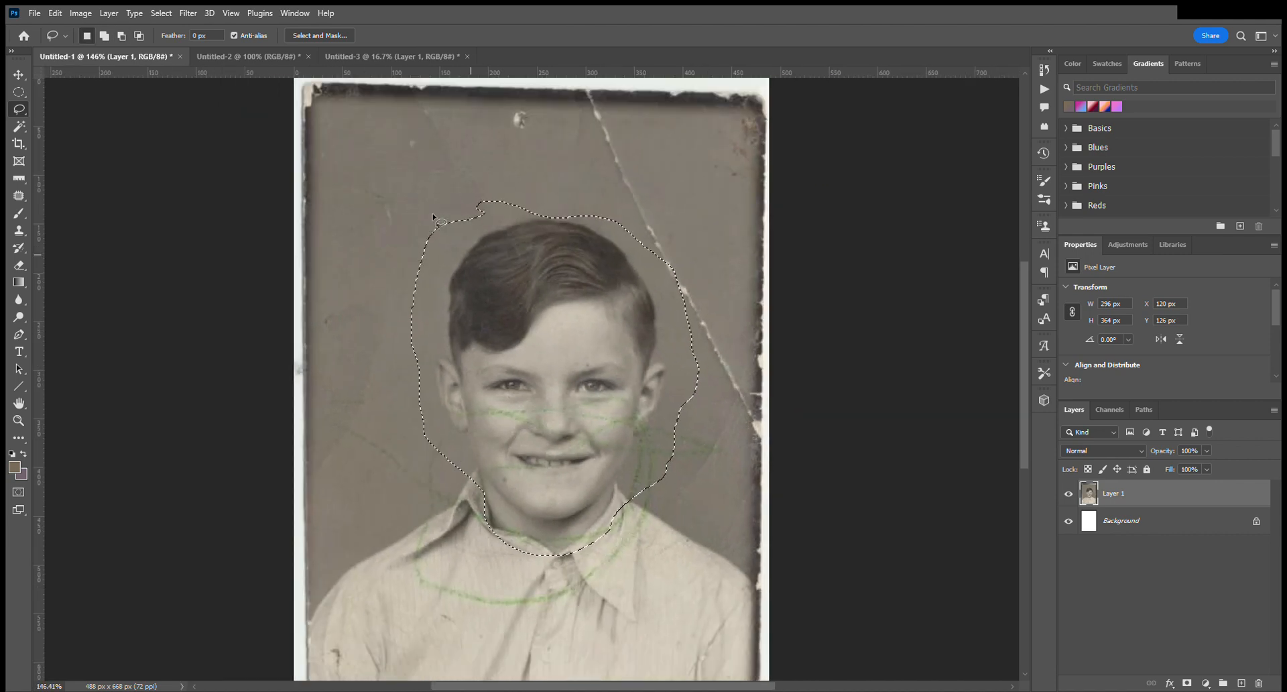
# Step: Replace the head selection with a winding freehand lasso shape, and that with a loop about 256 × 139 px over the hair
pyautogui.click(427, 157)
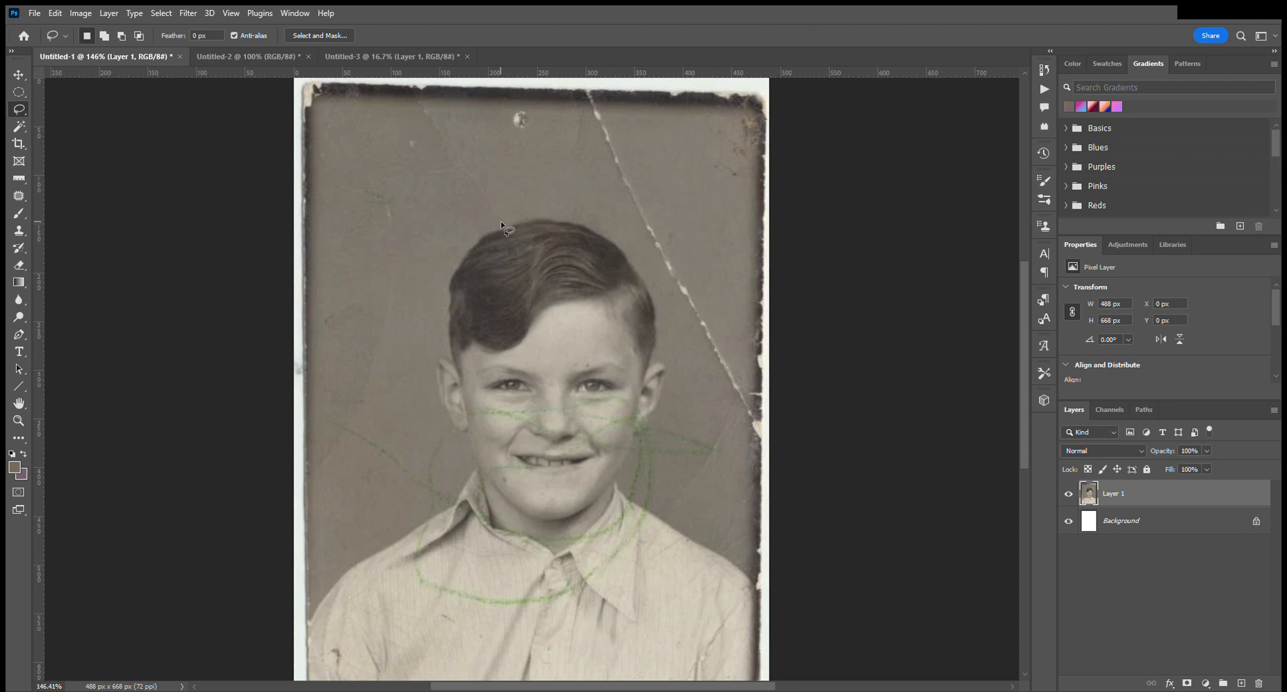
pyautogui.moveTo(495, 216)
pyautogui.mouseDown()
pyautogui.moveTo(374, 271)
pyautogui.moveTo(483, 408)
pyautogui.moveTo(522, 429)
pyautogui.moveTo(371, 516)
pyautogui.moveTo(401, 559)
pyautogui.moveTo(449, 485)
pyautogui.moveTo(580, 489)
pyautogui.moveTo(599, 536)
pyautogui.moveTo(530, 318)
pyautogui.moveTo(700, 333)
pyautogui.mouseUp()
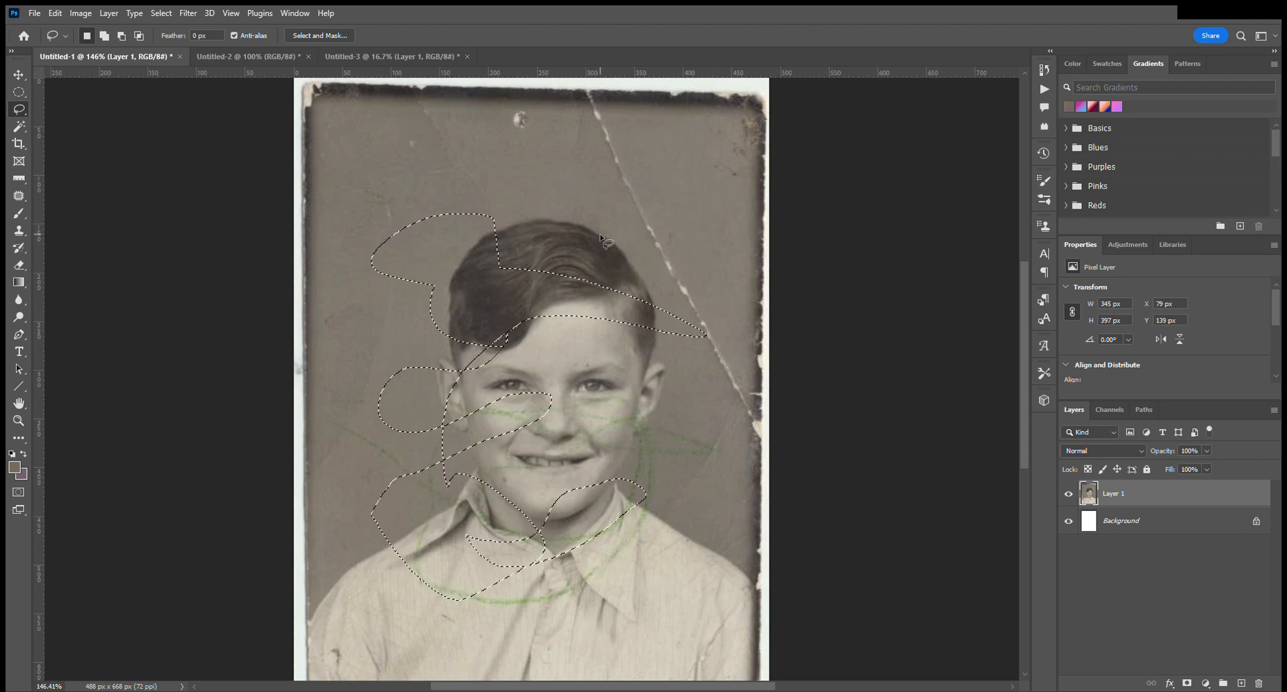
pyautogui.moveTo(567, 193)
pyautogui.mouseDown()
pyautogui.moveTo(494, 232)
pyautogui.moveTo(701, 328)
pyautogui.moveTo(623, 204)
pyautogui.mouseUp()
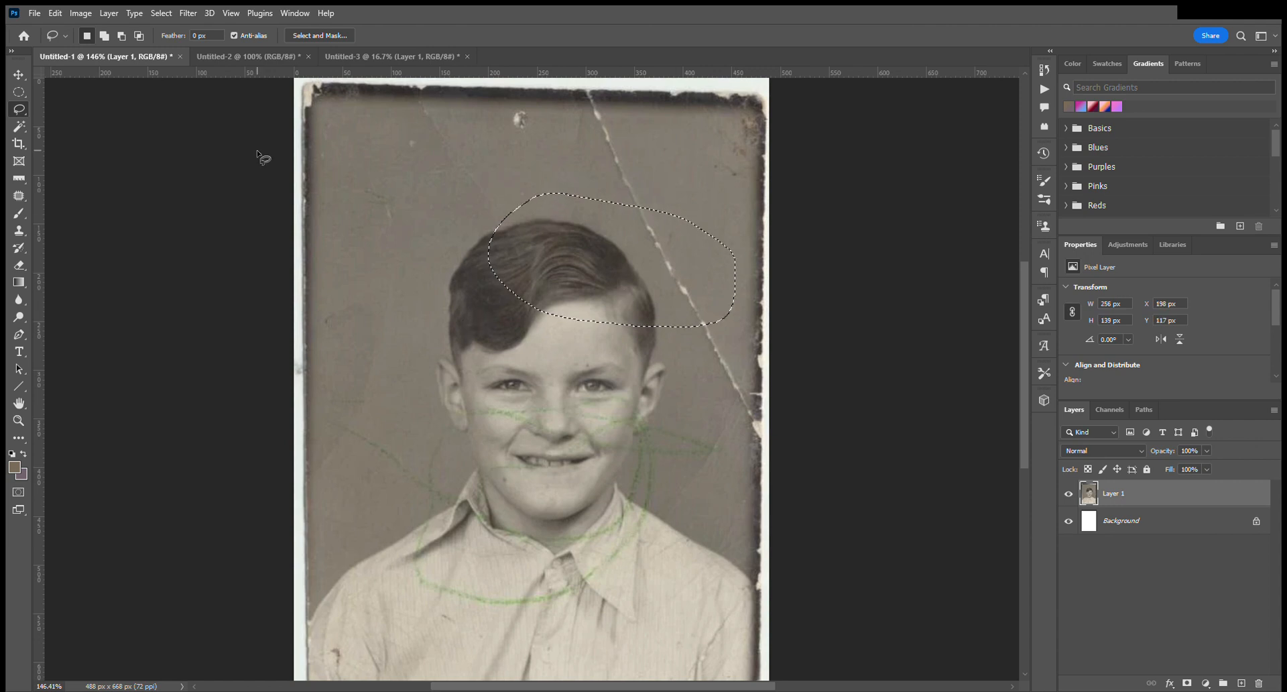
# Step: Draw a four-cornered Polygonal Lasso selection running off the canvas beside the boy's head, and clear all selections
pyautogui.hotkey('shift', 'l')
pyautogui.click(207, 198)
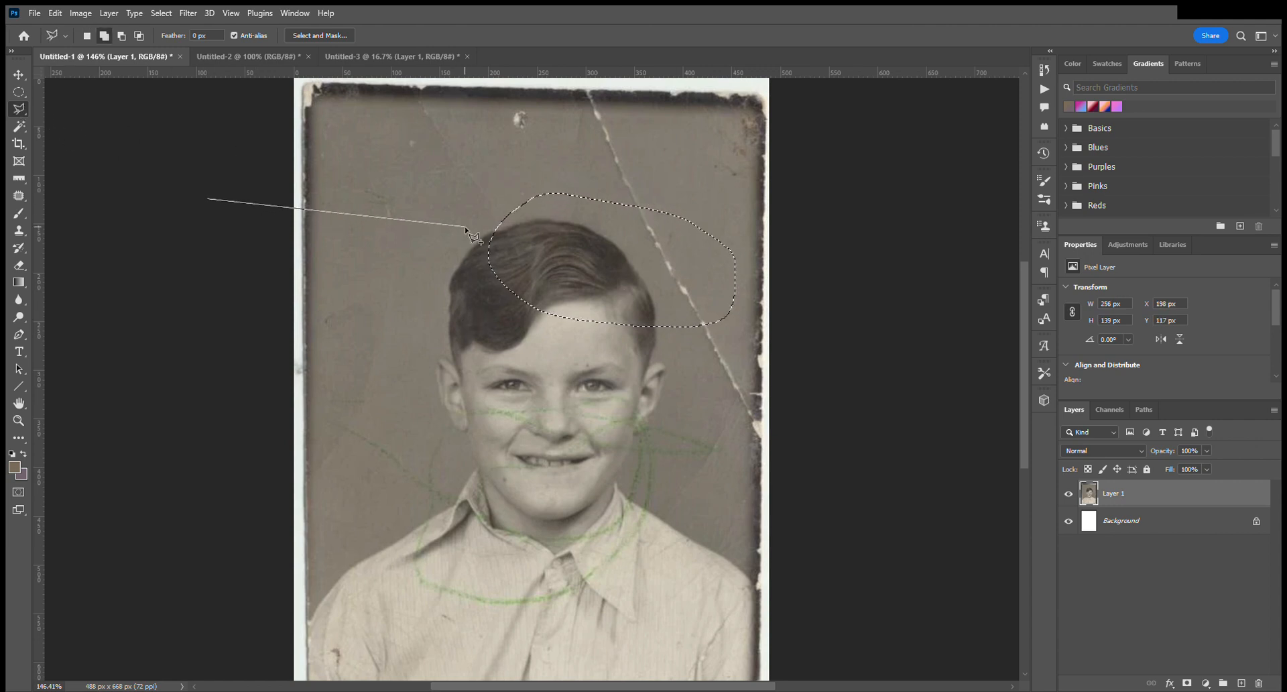
pyautogui.click(416, 225)
pyautogui.click(402, 317)
pyautogui.click(241, 293)
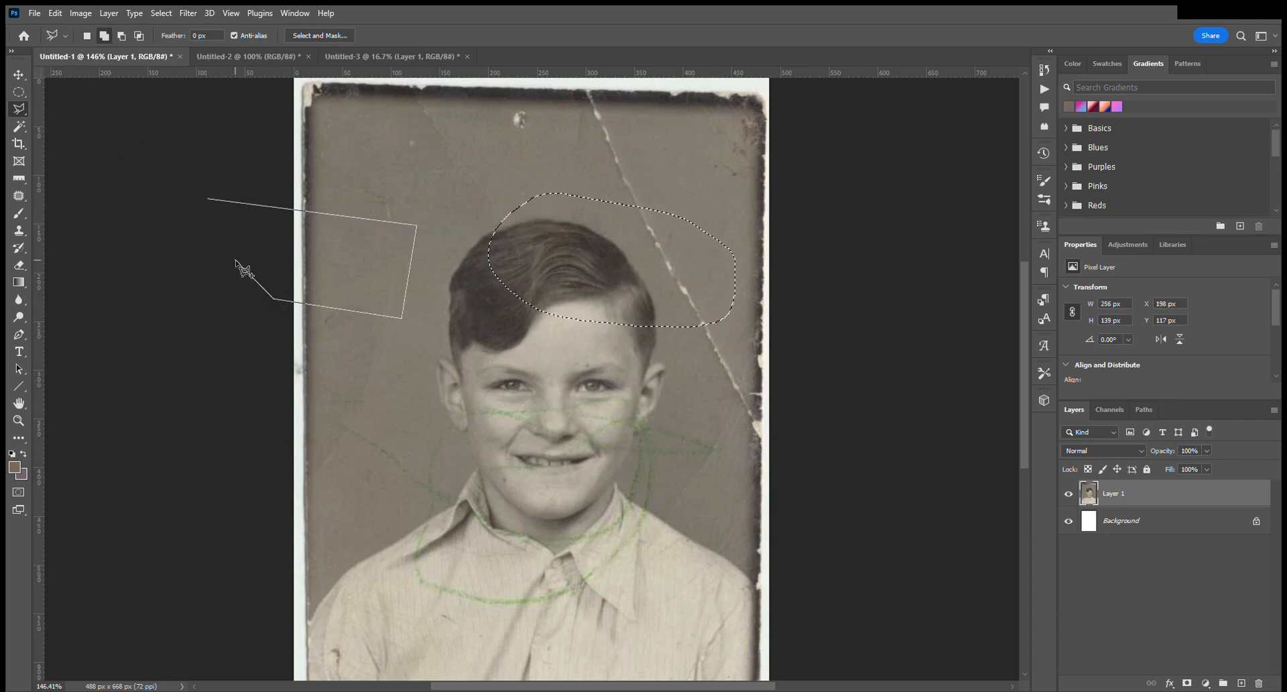
pyautogui.click(207, 198)
pyautogui.click(16, 91)
pyautogui.click(67, 116)
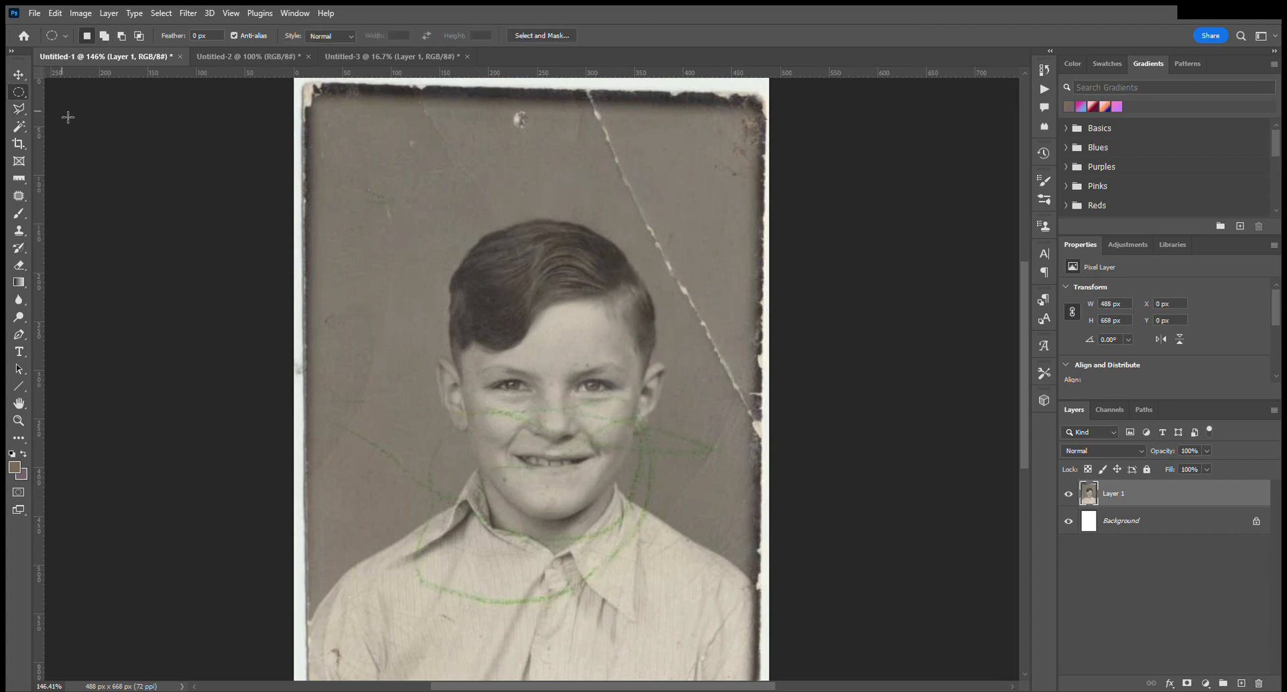
# Step: Select a five-cornered area about 315 × 235 px around the boy's hair with the Polygonal Lasso
pyautogui.click(14, 105)
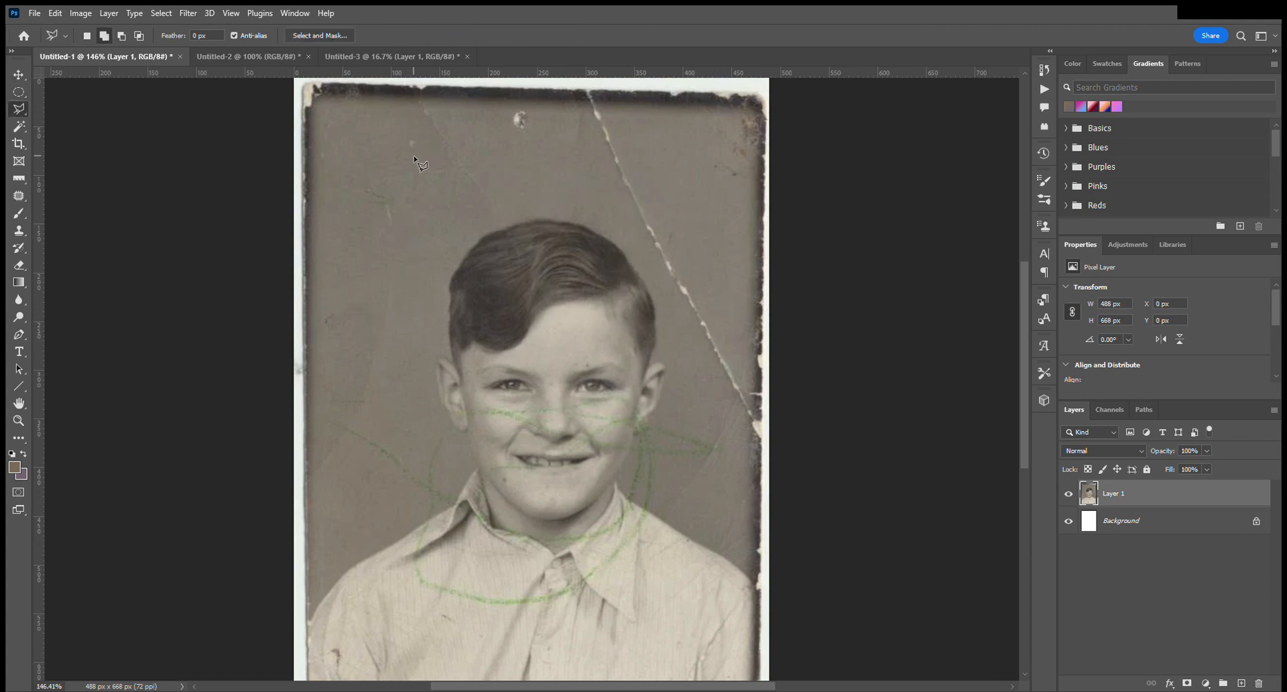
pyautogui.click(399, 191)
pyautogui.click(587, 168)
pyautogui.click(700, 310)
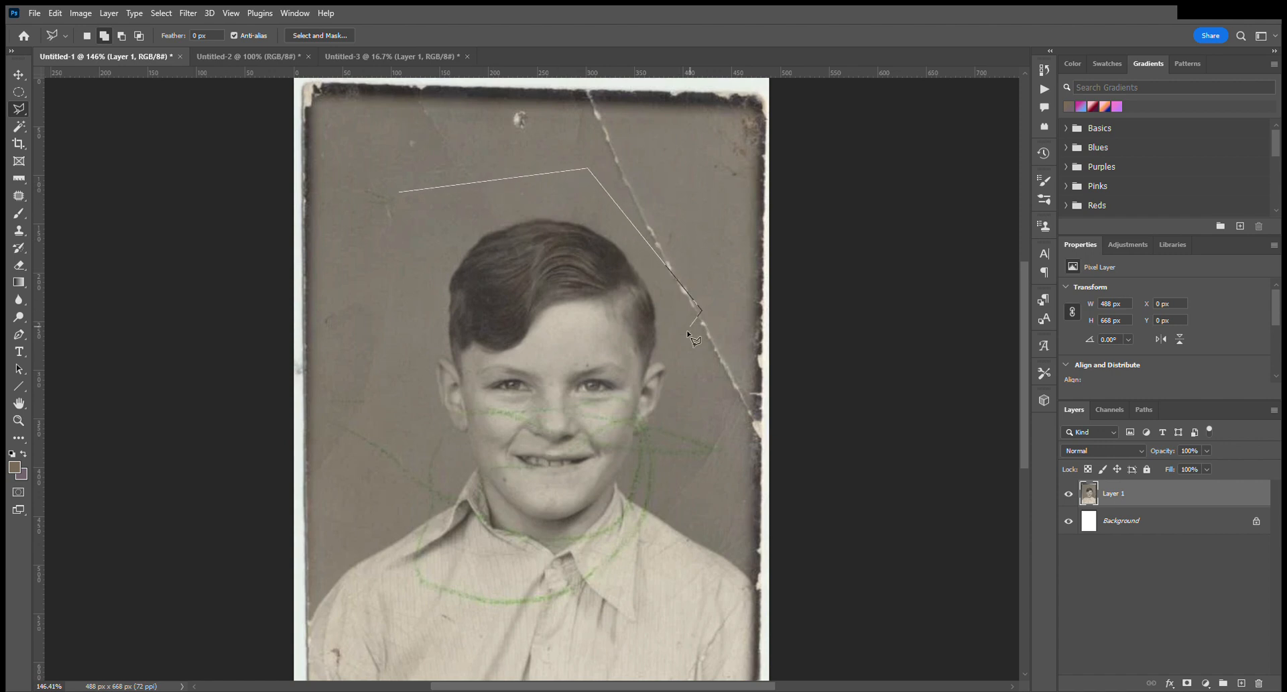
pyautogui.click(466, 396)
pyautogui.click(396, 245)
pyautogui.click(399, 193)
pyautogui.click(19, 91)
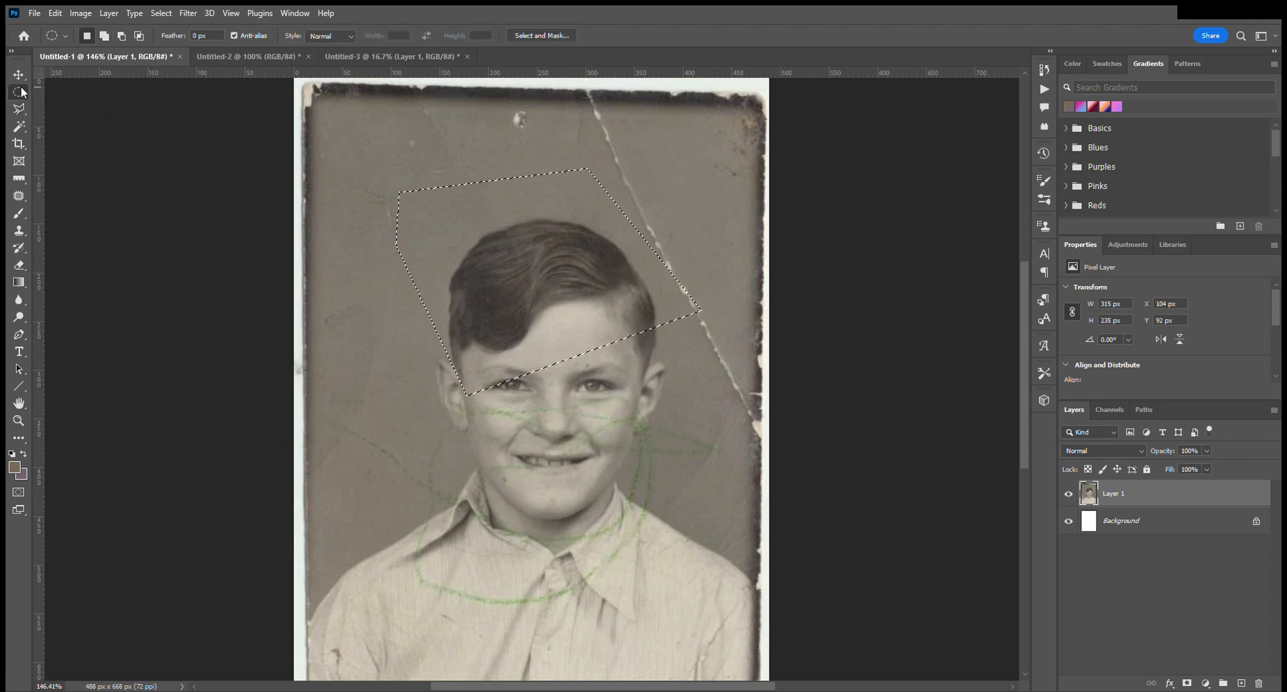
# Step: Clear the current selection and draw a four-cornered Polygonal Lasso selection about 297 × 348 px across the boy's face
pyautogui.click(594, 267)
pyautogui.click(18, 109)
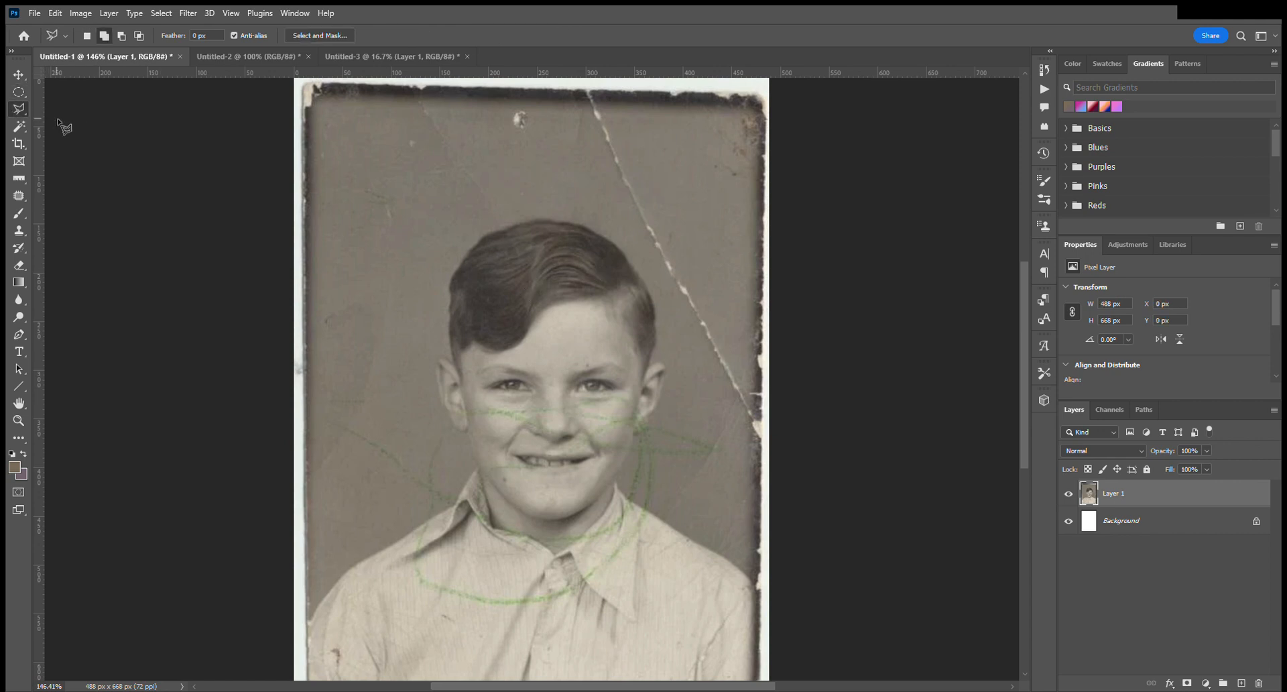
pyautogui.click(499, 253)
pyautogui.click(375, 357)
pyautogui.click(552, 491)
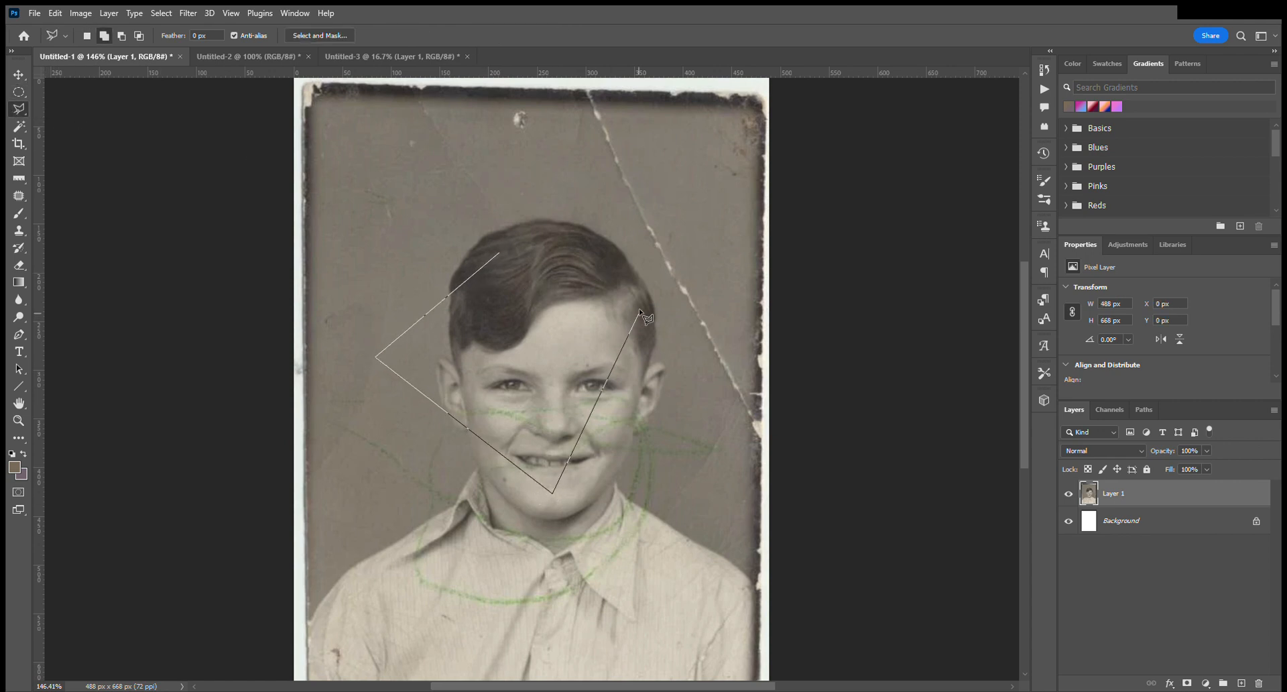
pyautogui.doubleClick(662, 156)
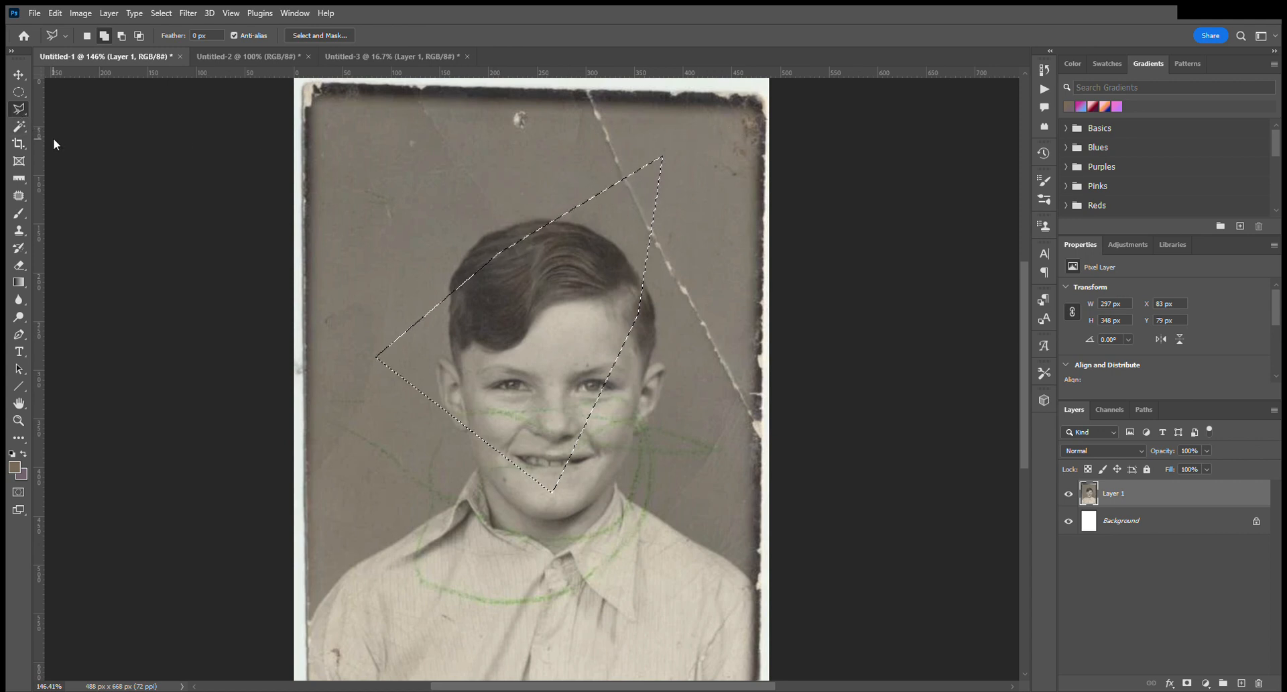
# Step: Replace the selection with a Magnetic Lasso outline about 205 × 308 px along the boy's shoulder, collar and ear
pyautogui.press('m')
pyautogui.click(77, 124)
pyautogui.click(19, 108)
pyautogui.hotkey('shift', 'l')
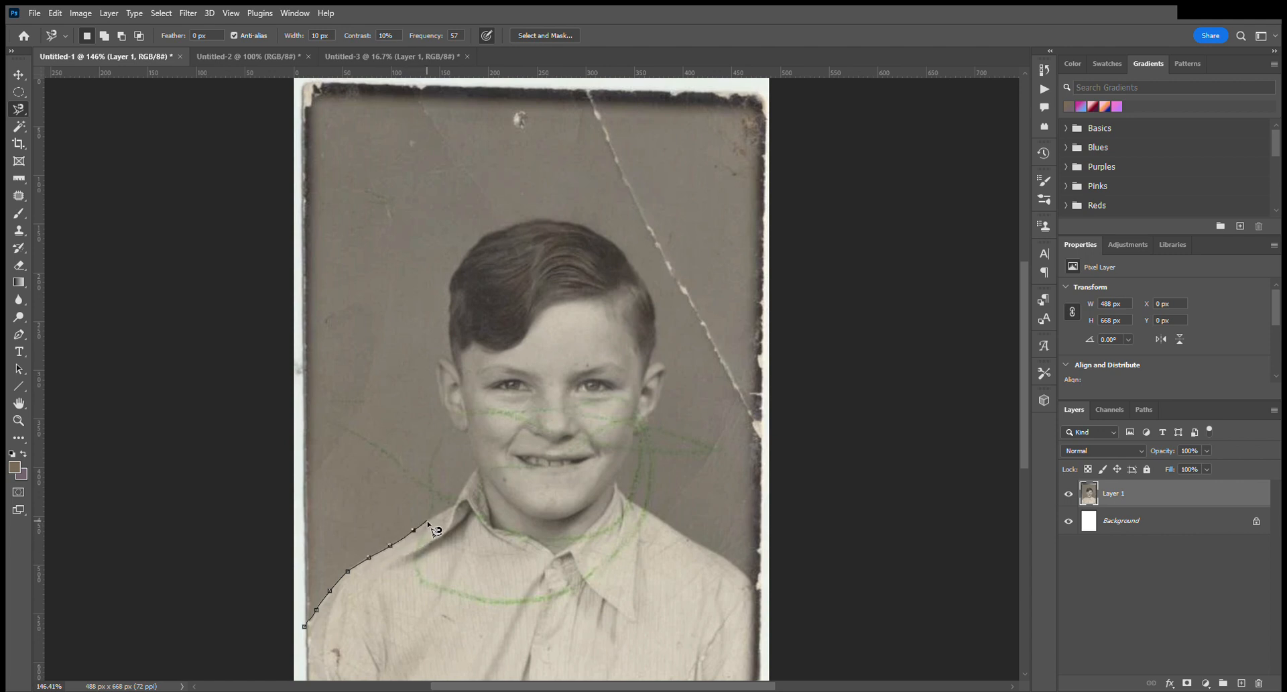
pyautogui.click(427, 521)
pyautogui.click(323, 648)
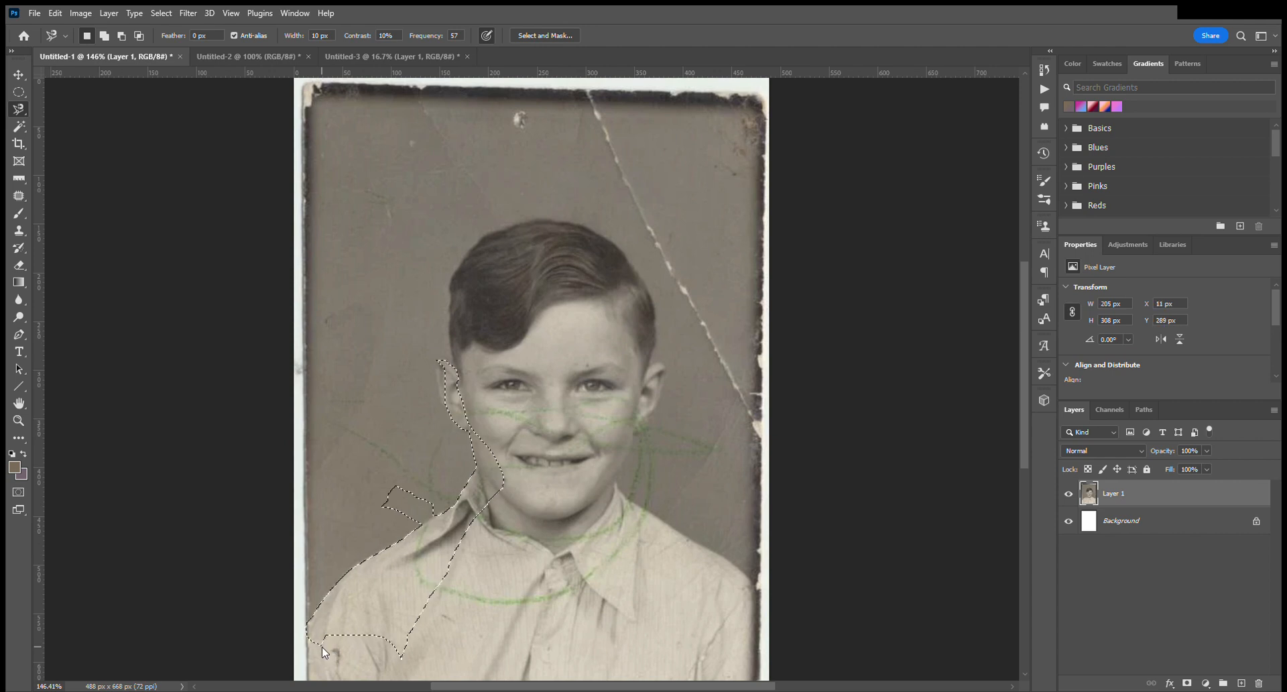
# Step: Clear the magnetic selection, draw an Elliptical Marquee overlapping the boy's face and the background, and deselect it
pyautogui.click(18, 93)
pyautogui.click(215, 232)
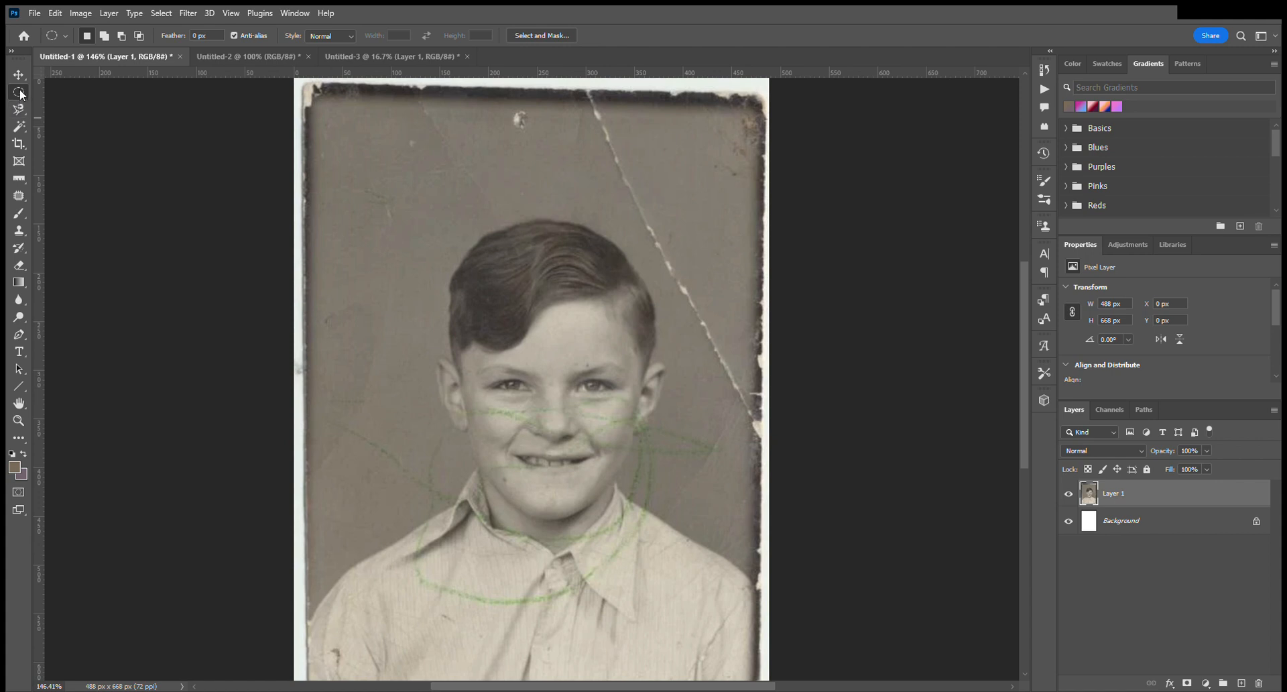
pyautogui.moveTo(382, 195); pyautogui.dragTo(622, 500)
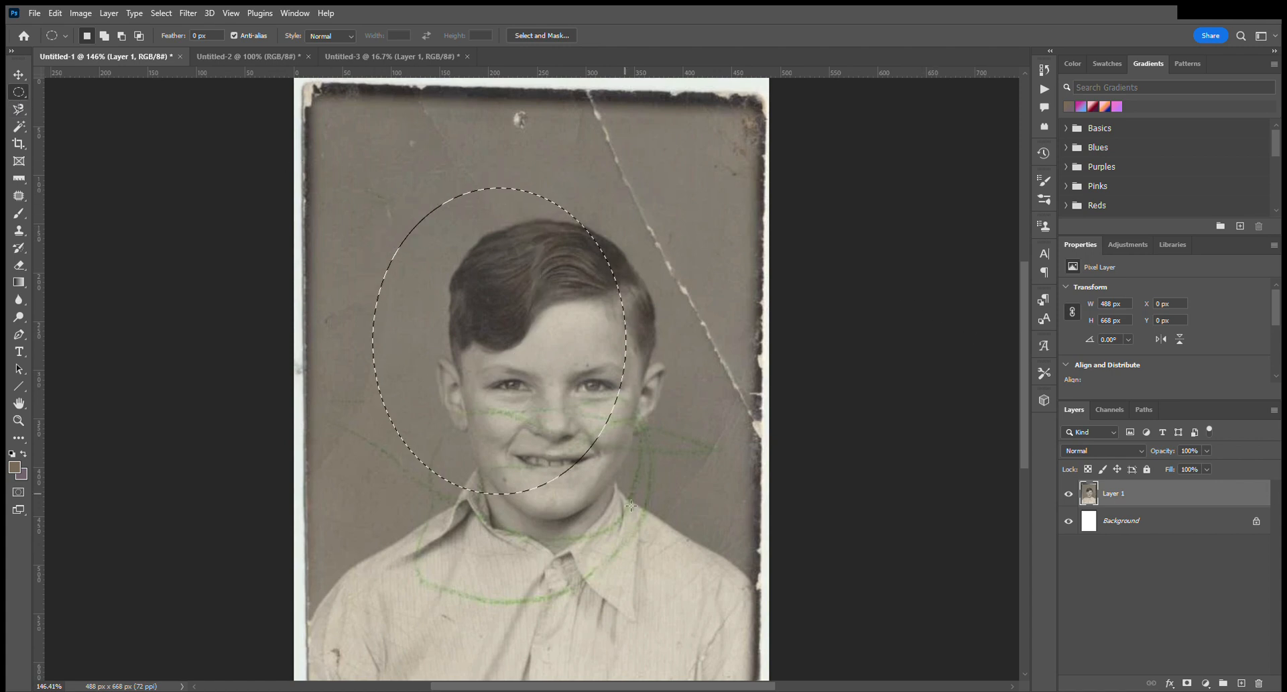
pyautogui.click(224, 274)
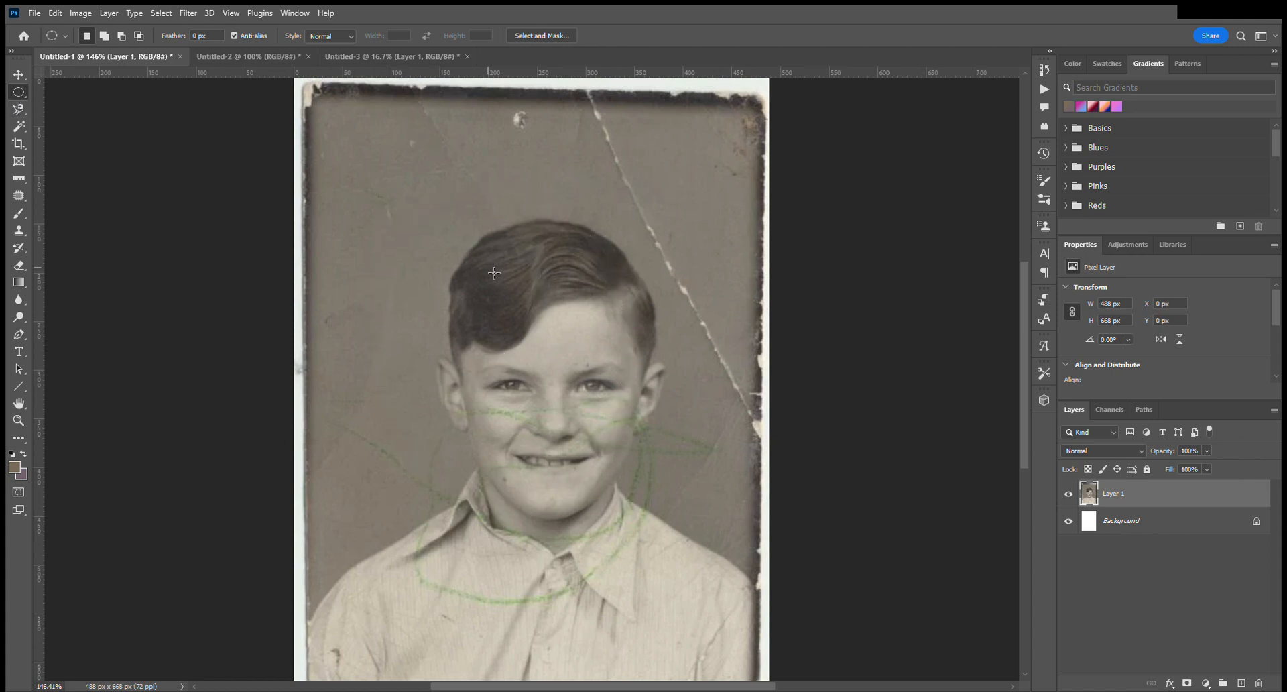
# Step: Select an ellipse about 284 × 358 px around the boy's head and copy it to a new layer
pyautogui.moveTo(414, 199); pyautogui.dragTo(692, 548)
pyautogui.hotkey('ctrl', 'j')
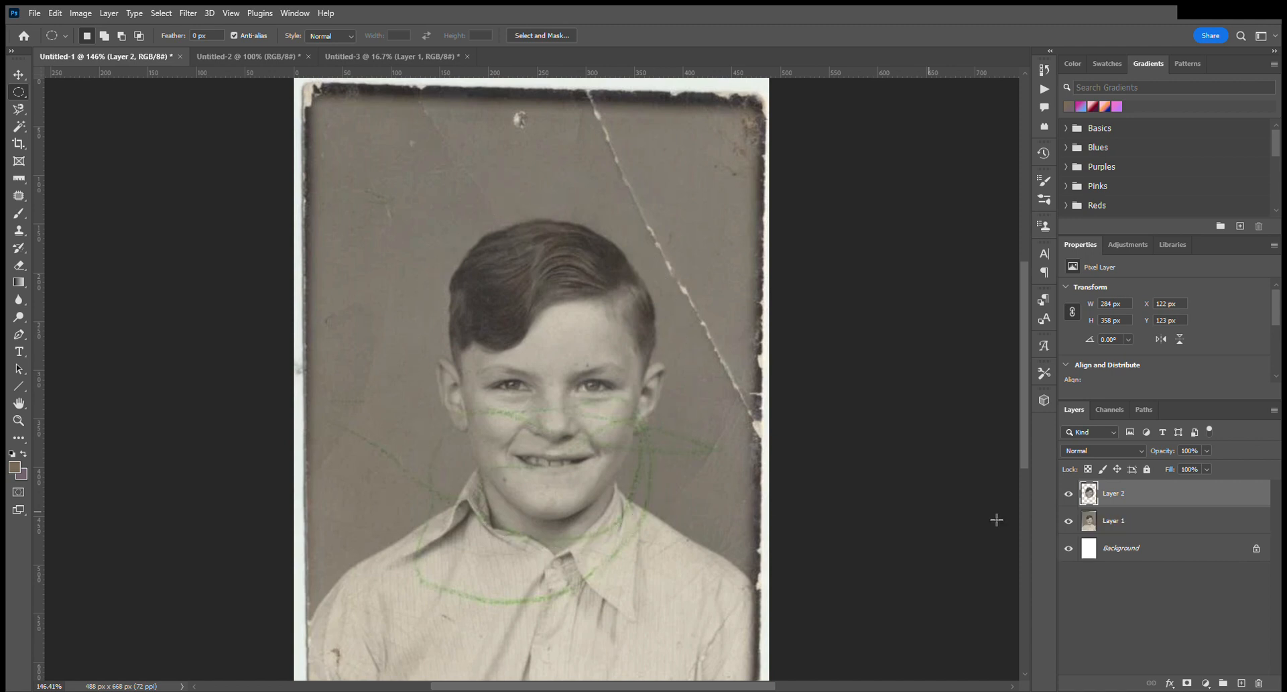
# Step: Toggle the visibility of the portrait layer and the elliptical head copy to compare them
pyautogui.click(1068, 521)
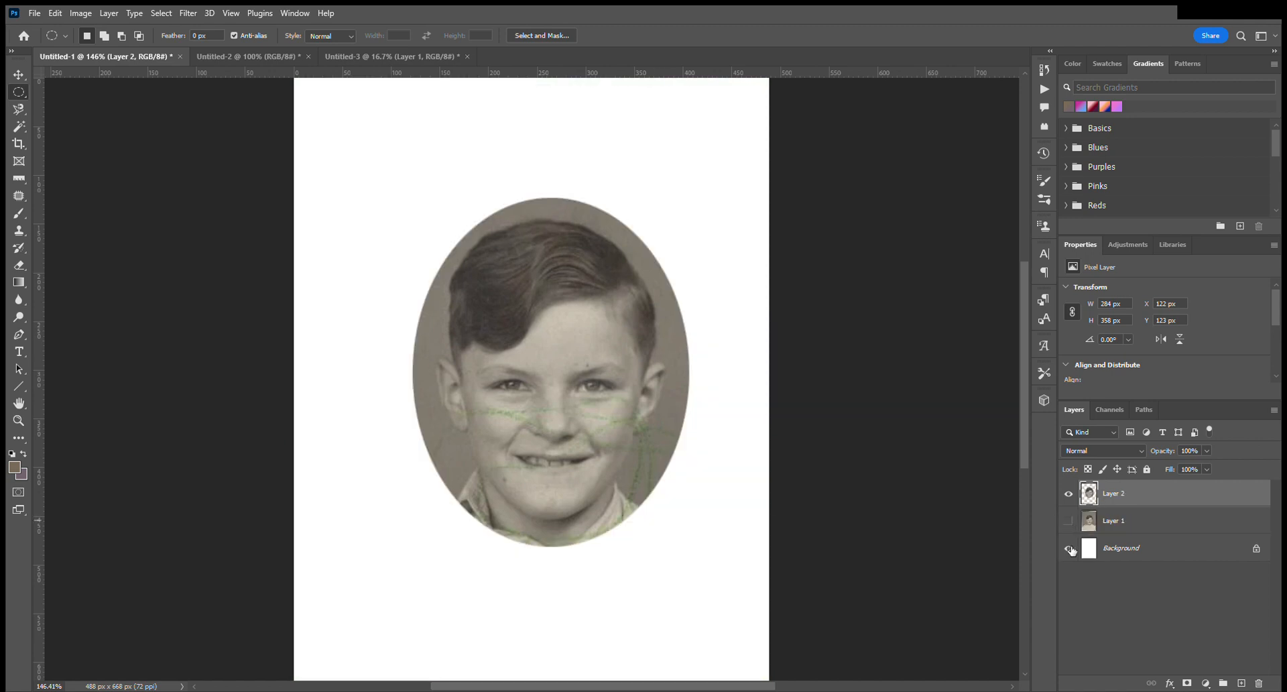
pyautogui.click(1068, 521)
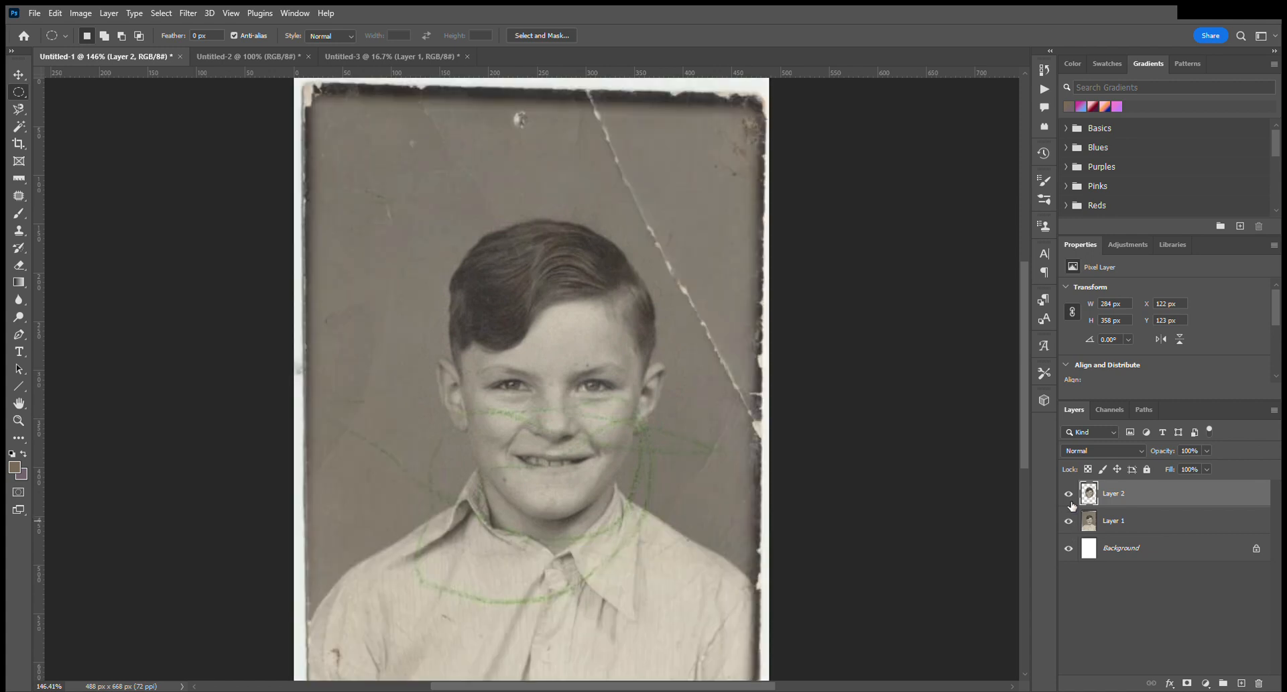
pyautogui.click(1070, 494)
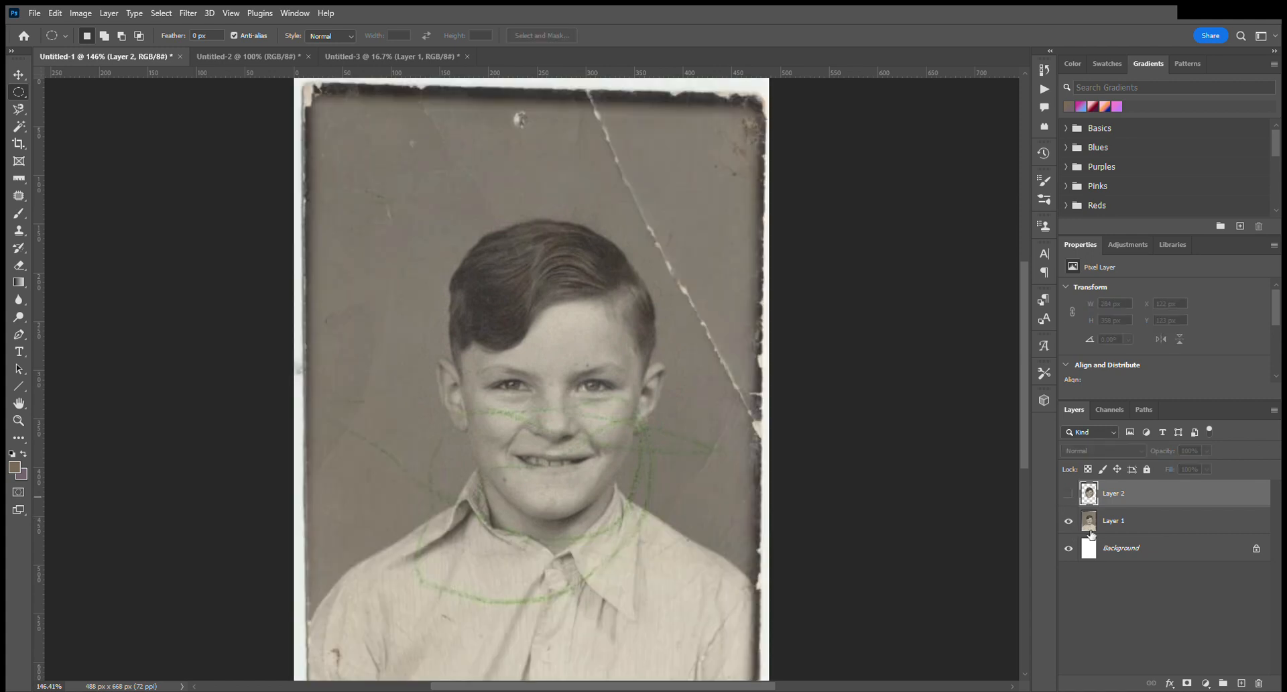
pyautogui.click(1068, 493)
pyautogui.click(1068, 520)
# Step: Undo the layer copy and cut the elliptical head selection to a new layer instead
pyautogui.hotkey('ctrl', 'z')
pyautogui.hotkey('ctrl', 'z')
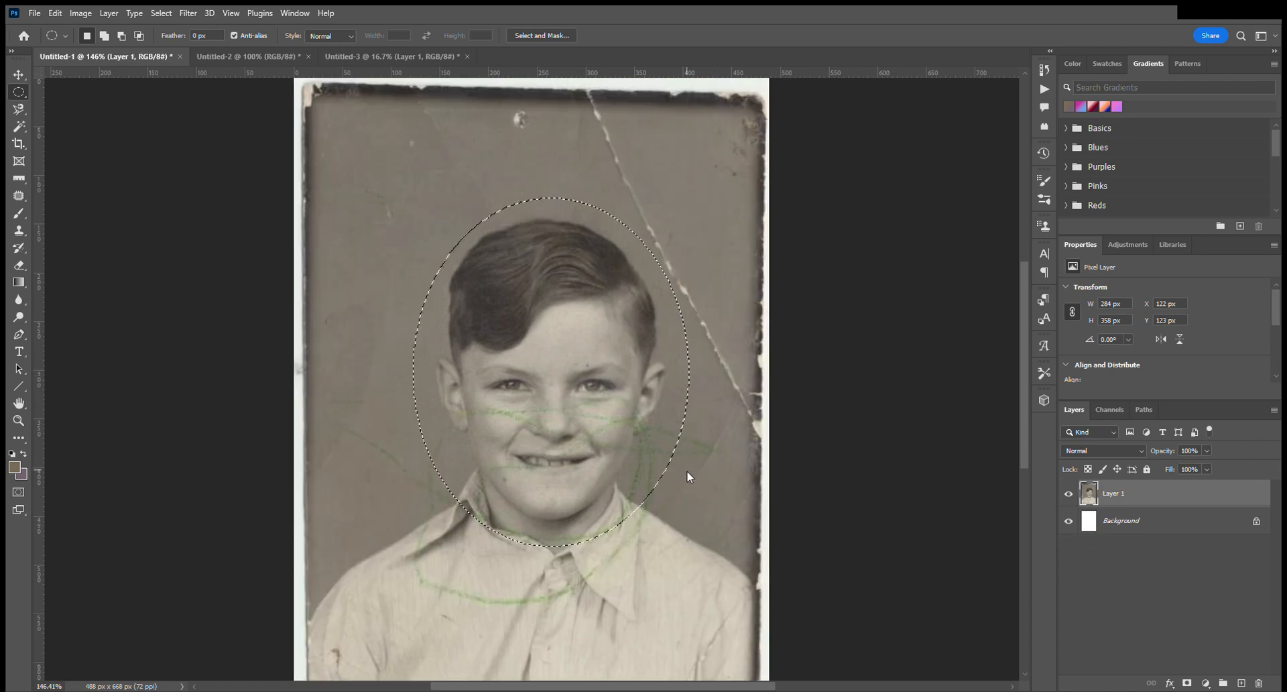
pyautogui.hotkey('ctrl', 'shift', 'z')
pyautogui.hotkey('ctrl', 'shift', 'z')
# Step: Toggle the cut-out head layer's visibility and examine up close the edge where it meets the portrait
pyautogui.click(1072, 496)
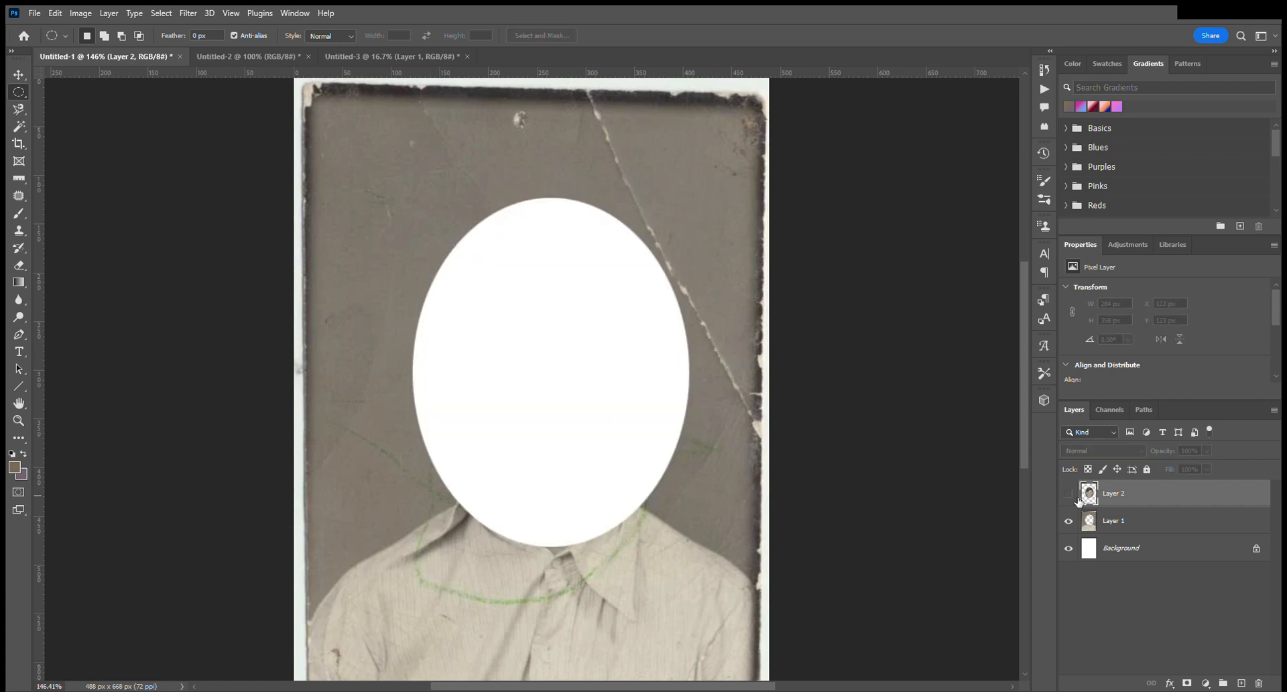
pyautogui.click(1072, 495)
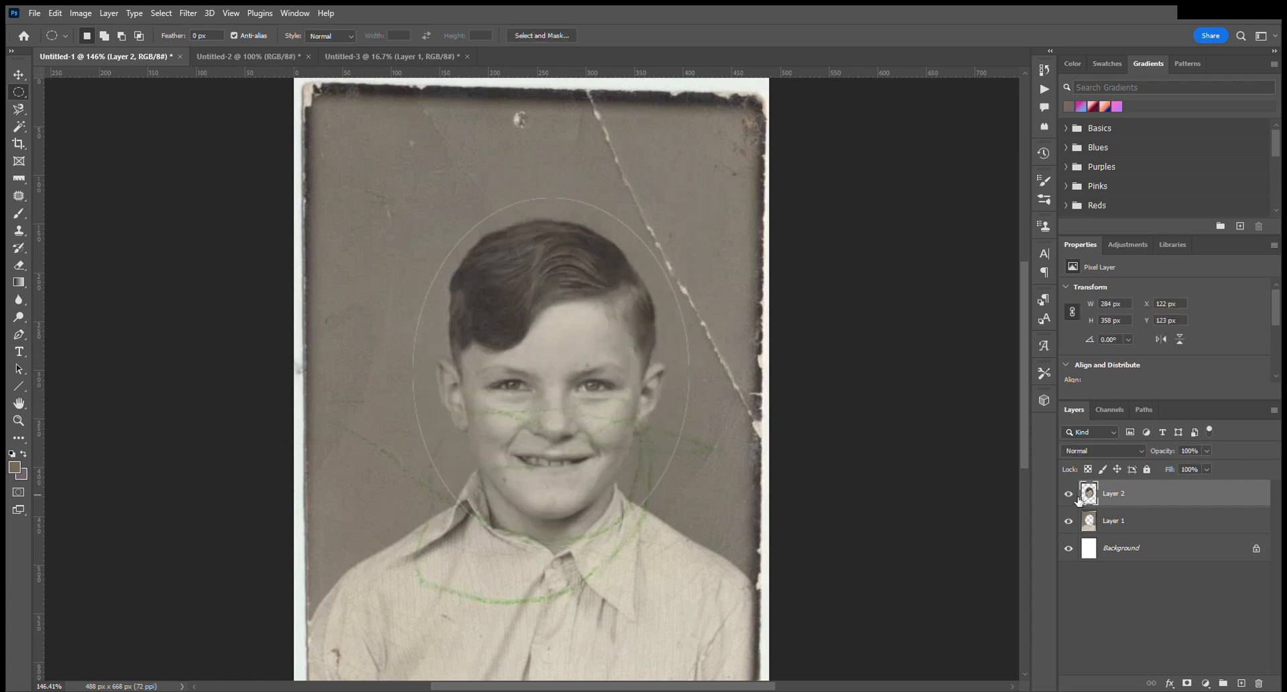
pyautogui.click(1072, 496)
pyautogui.click(1072, 496)
pyautogui.scroll(10, 361, 241)
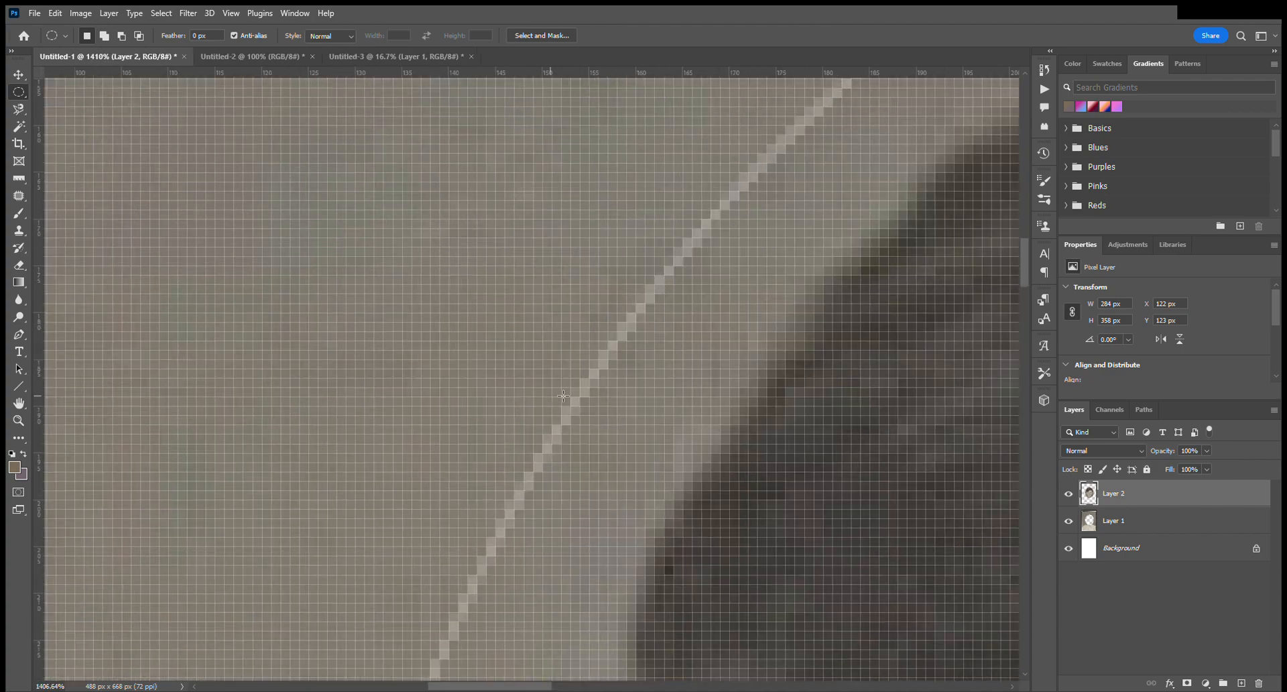
pyautogui.scroll(-8, 603, 348)
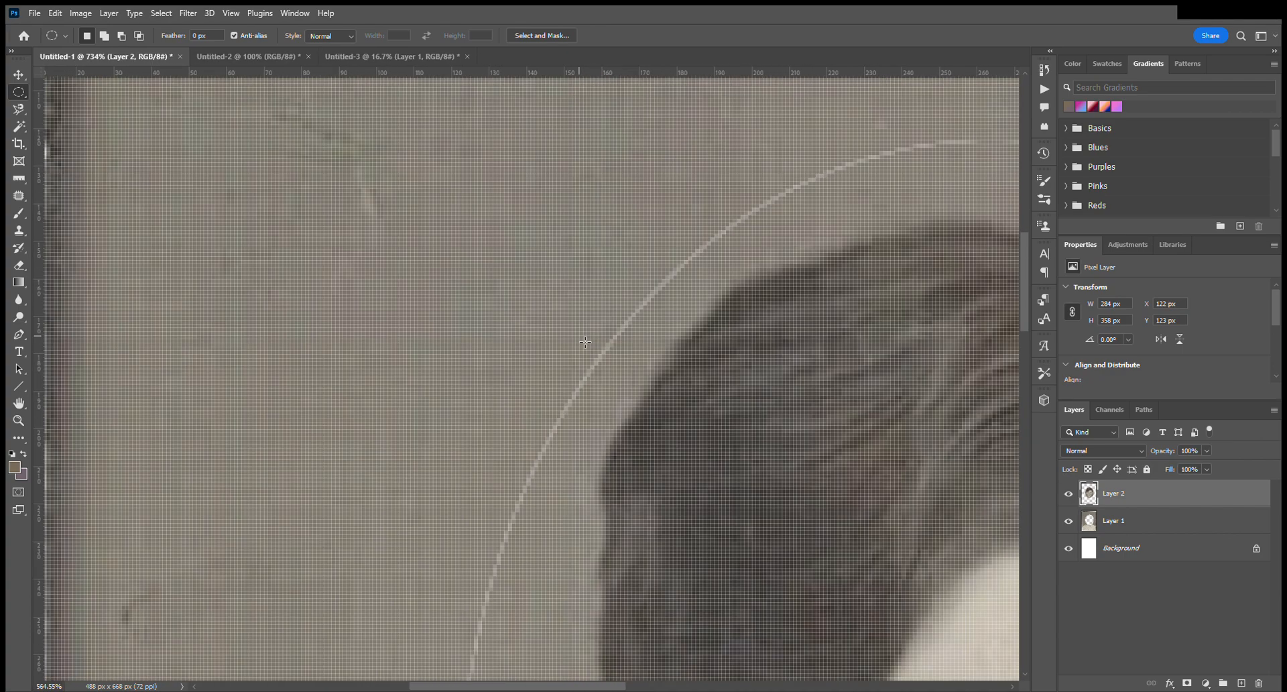
pyautogui.scroll(7, 585, 341)
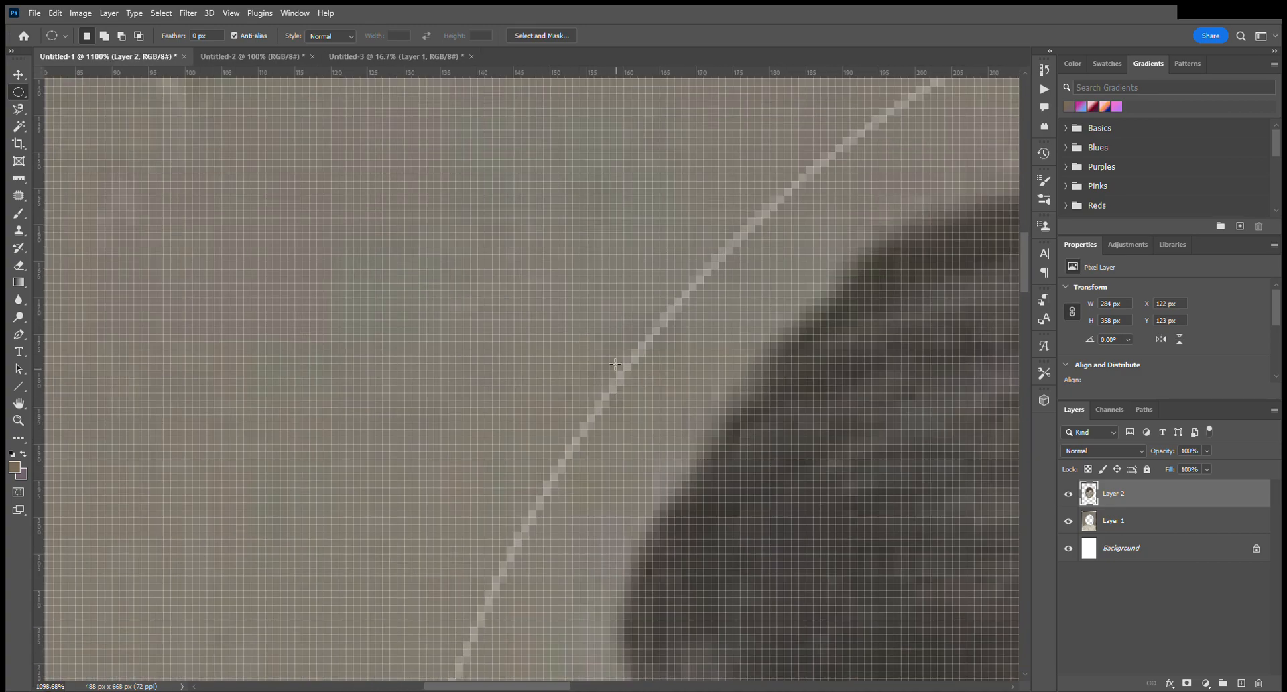
pyautogui.scroll(-12, 621, 363)
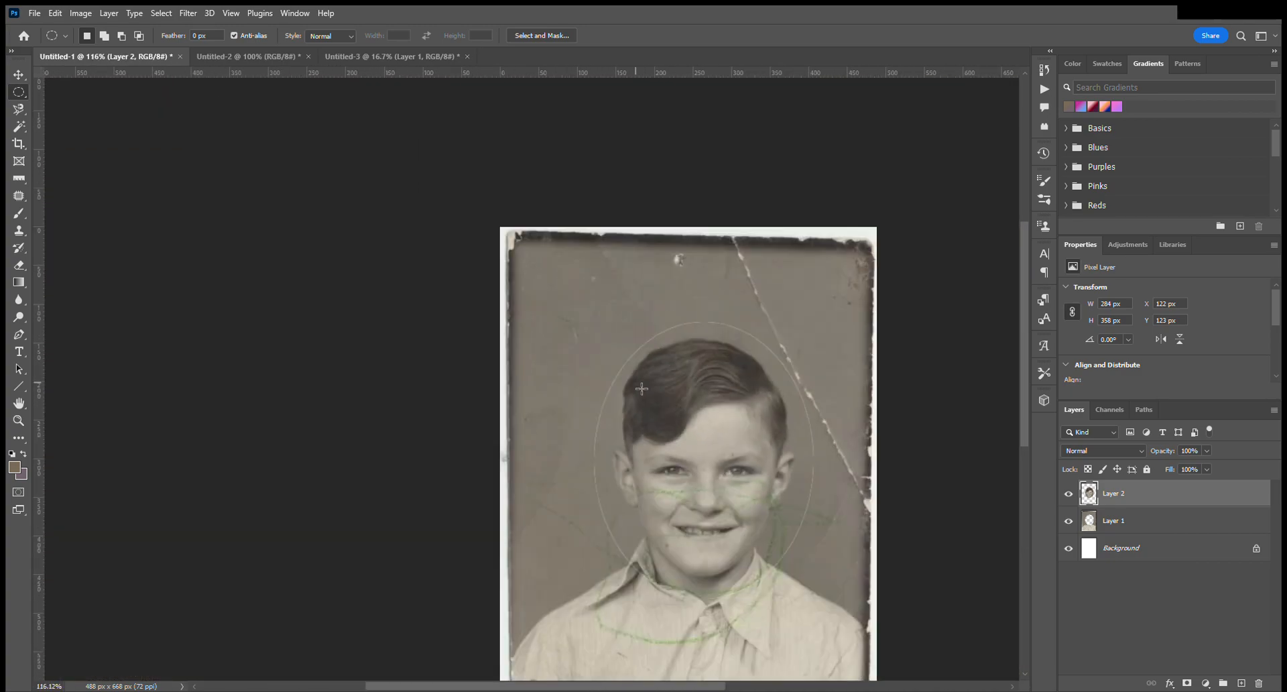
pyautogui.scroll(4, 757, 473)
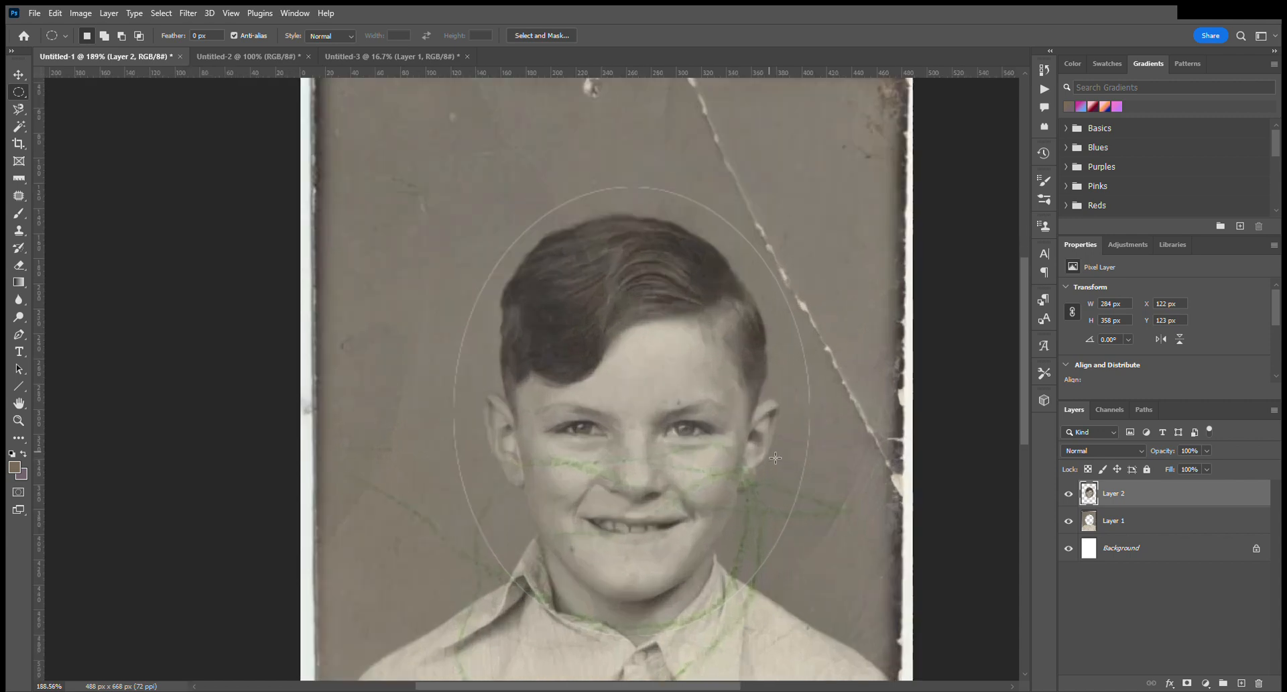
pyautogui.scroll(-1, 776, 457)
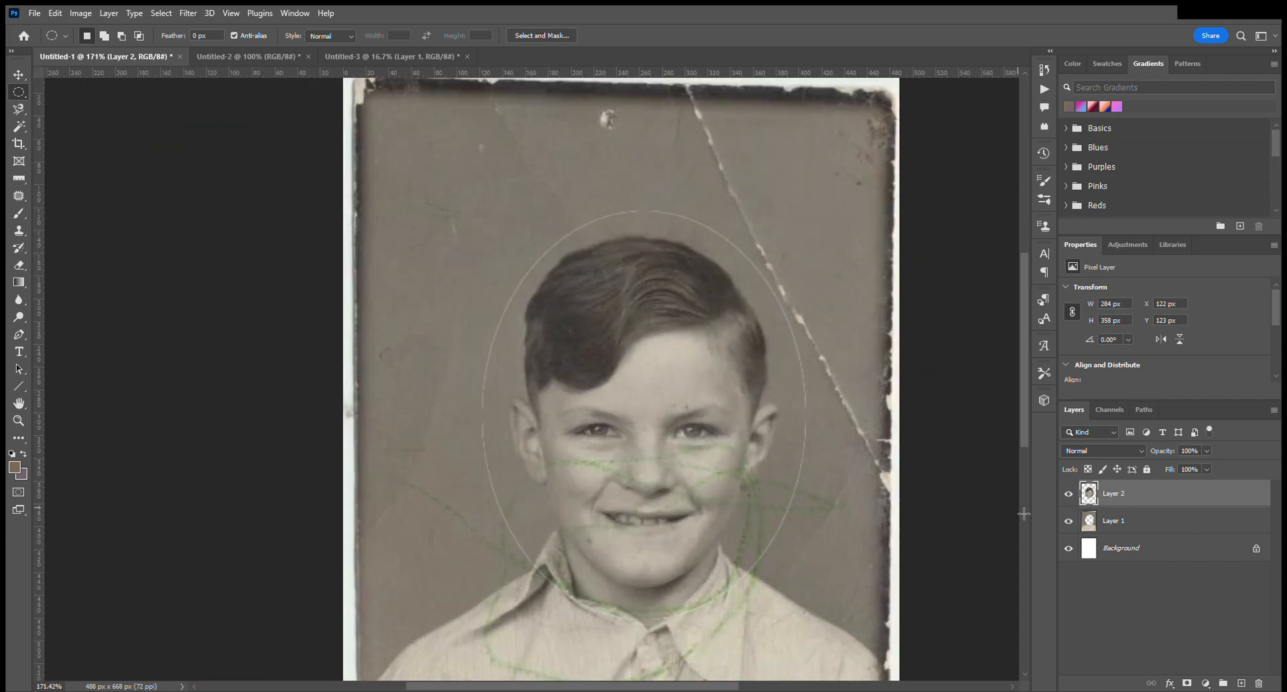
pyautogui.hotkey('ctrl', ',')
pyautogui.hotkey('ctrl', ',')
pyautogui.hotkey('ctrl', ',')
pyautogui.hotkey('ctrl', ',')
# Step: Undo the layer cut and copy the elliptical head selection to a new layer, keeping the portrait intact
pyautogui.hotkey('ctrl', 'z')
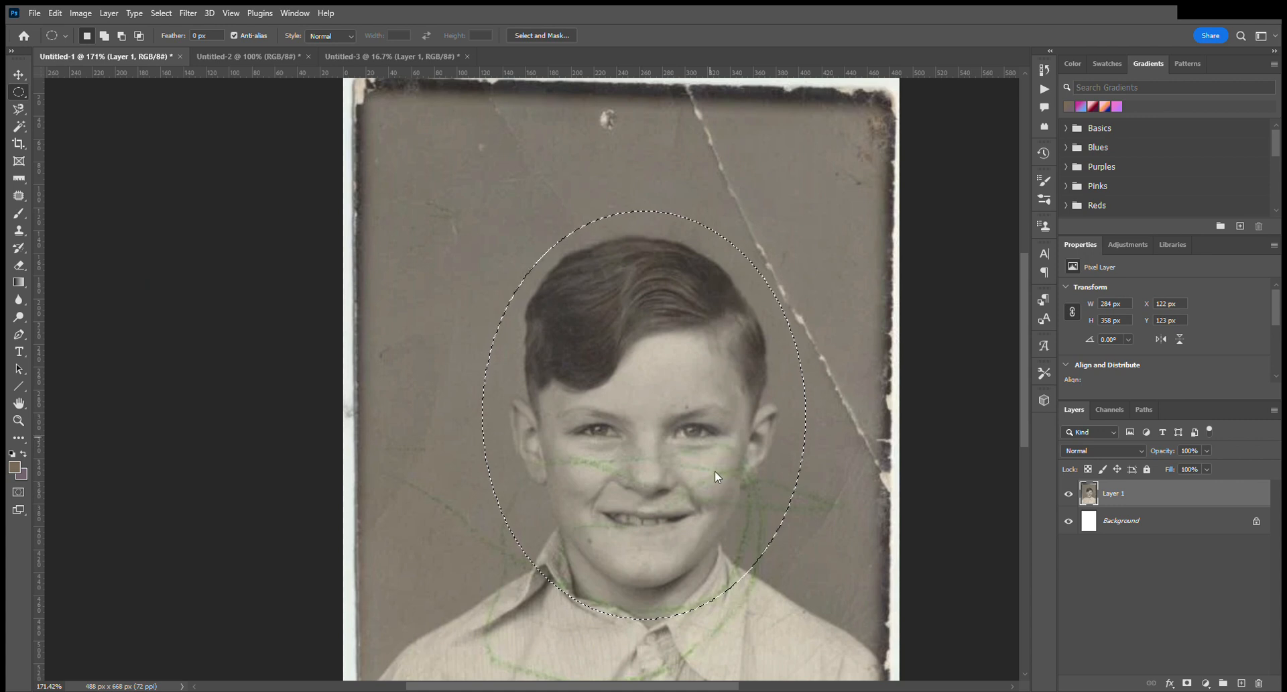
pyautogui.hotkey('ctrl', 'j')
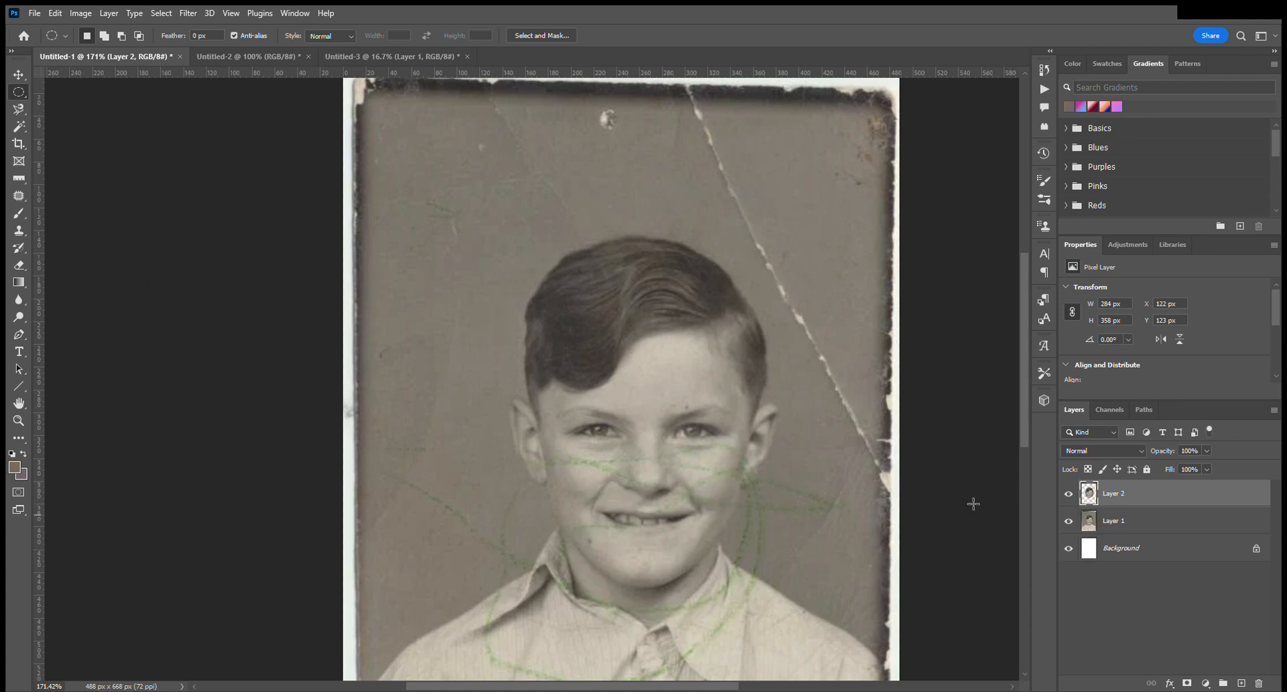
# Step: Paint a small brown Brush dab on the boy's forehead on the copied head layer
pyautogui.press('b')
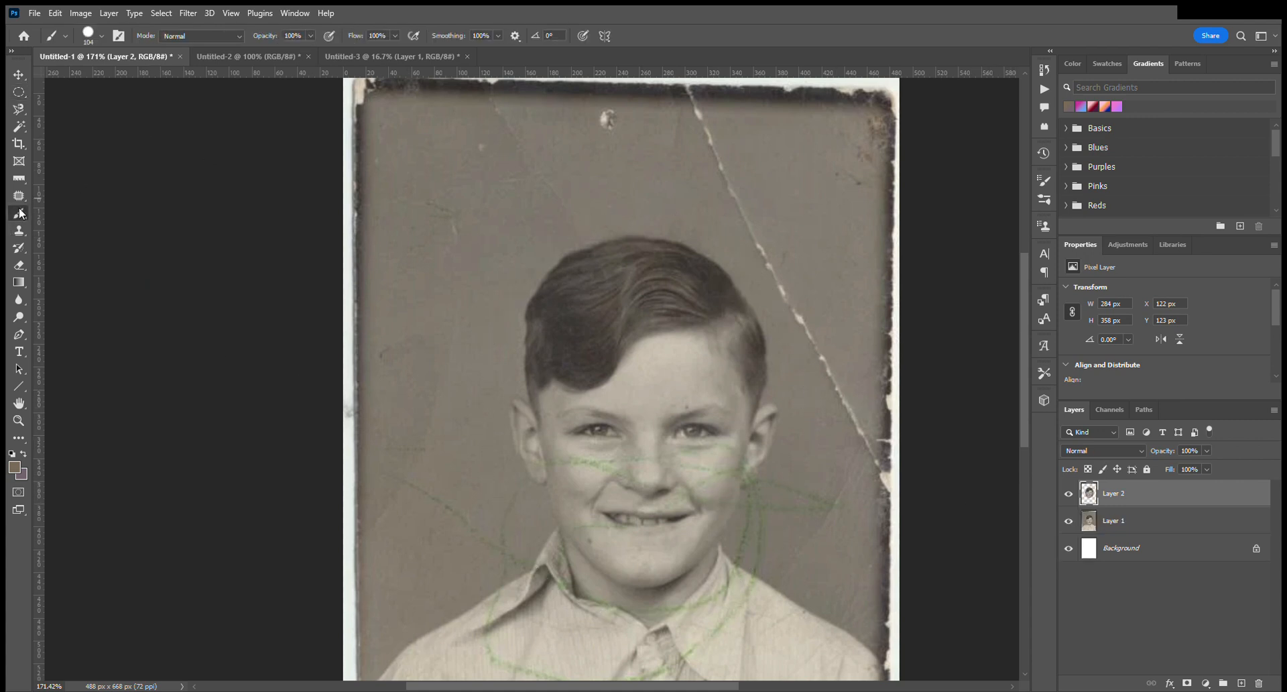
pyautogui.scroll(3, 543, 351)
pyautogui.moveTo(663, 410)
pyautogui.mouseDown()
pyautogui.moveTo(585, 434)
pyautogui.moveTo(680, 447)
pyautogui.mouseUp()
pyautogui.scroll(-5, 724, 390)
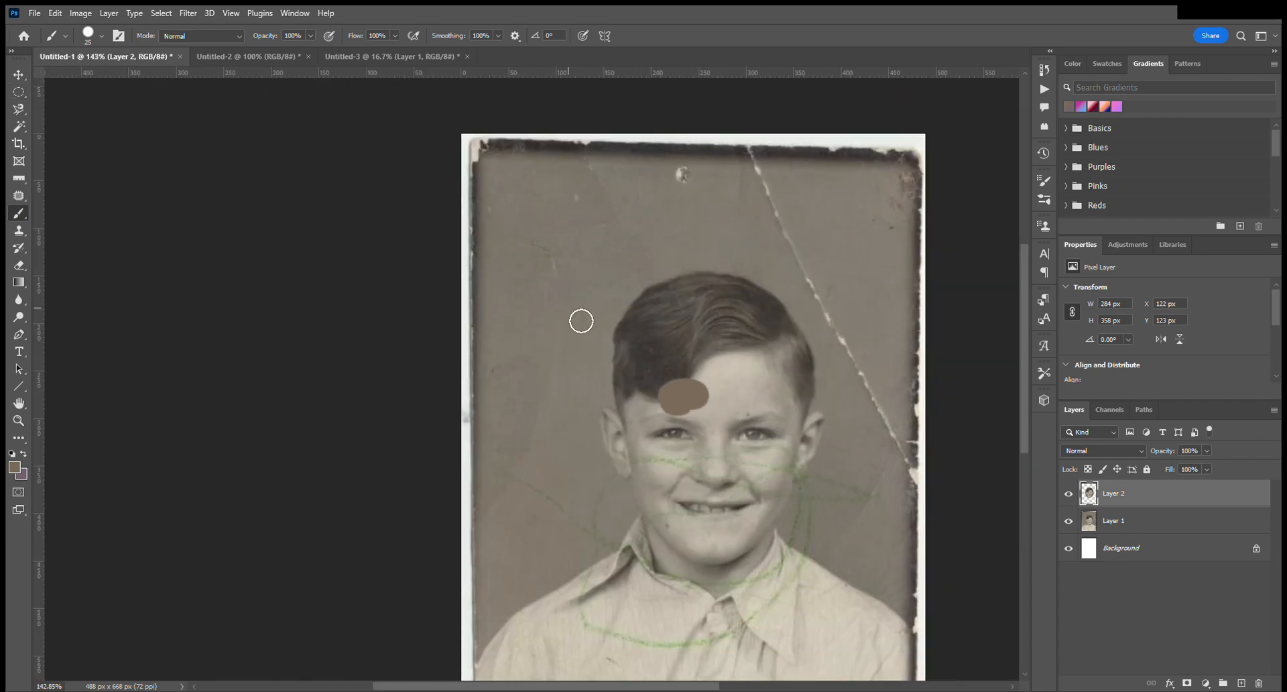
# Step: Toggle the visibility of Layer 1 and Layer 2 to examine which layer holds the brown paint
pyautogui.click(1069, 521)
pyautogui.click(1072, 497)
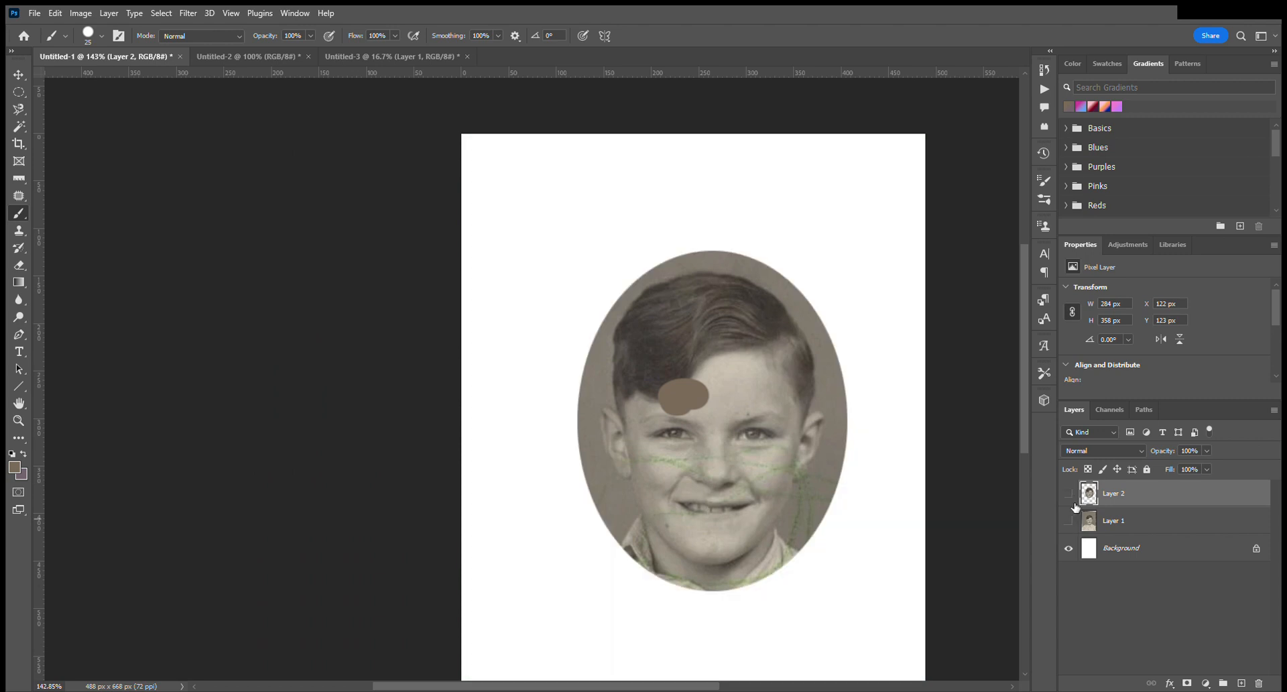
pyautogui.click(1069, 521)
pyautogui.click(1073, 496)
pyautogui.click(1074, 496)
pyautogui.click(1074, 496)
pyautogui.click(1074, 496)
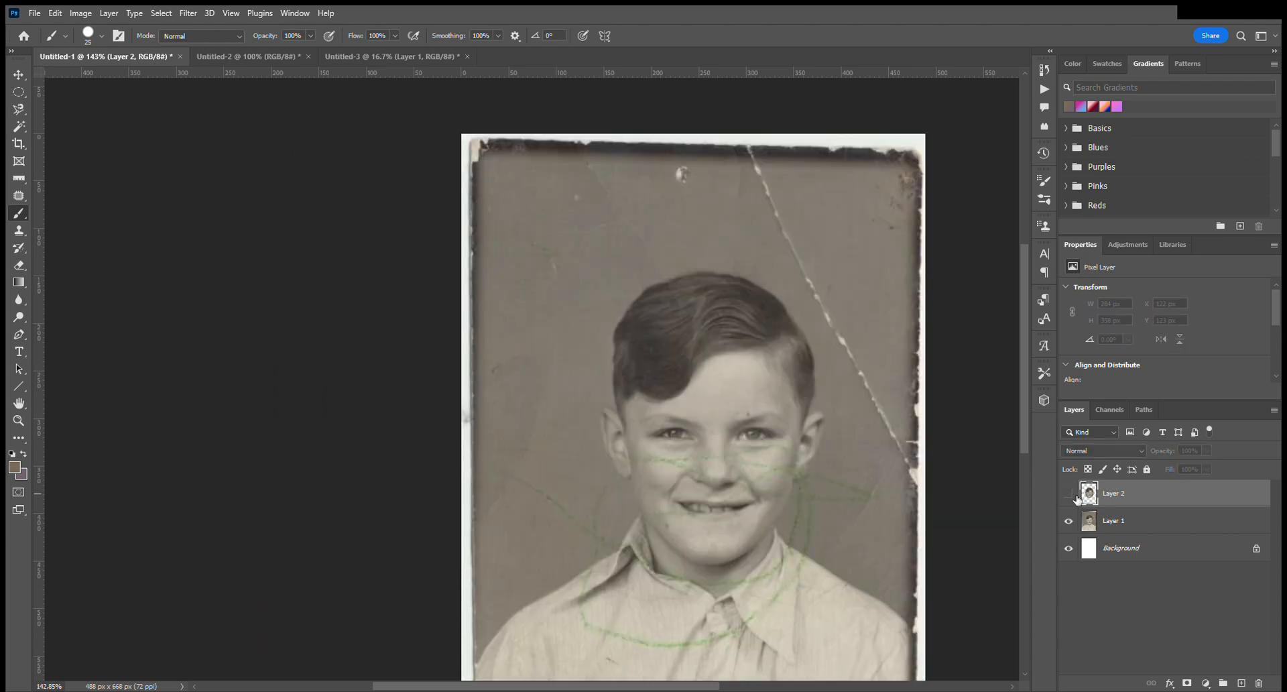
pyautogui.click(1073, 496)
# Step: Duplicate Layer 1 and Layer 2 together and group the two copies
pyautogui.moveTo(709, 687); pyautogui.dragTo(741, 687)
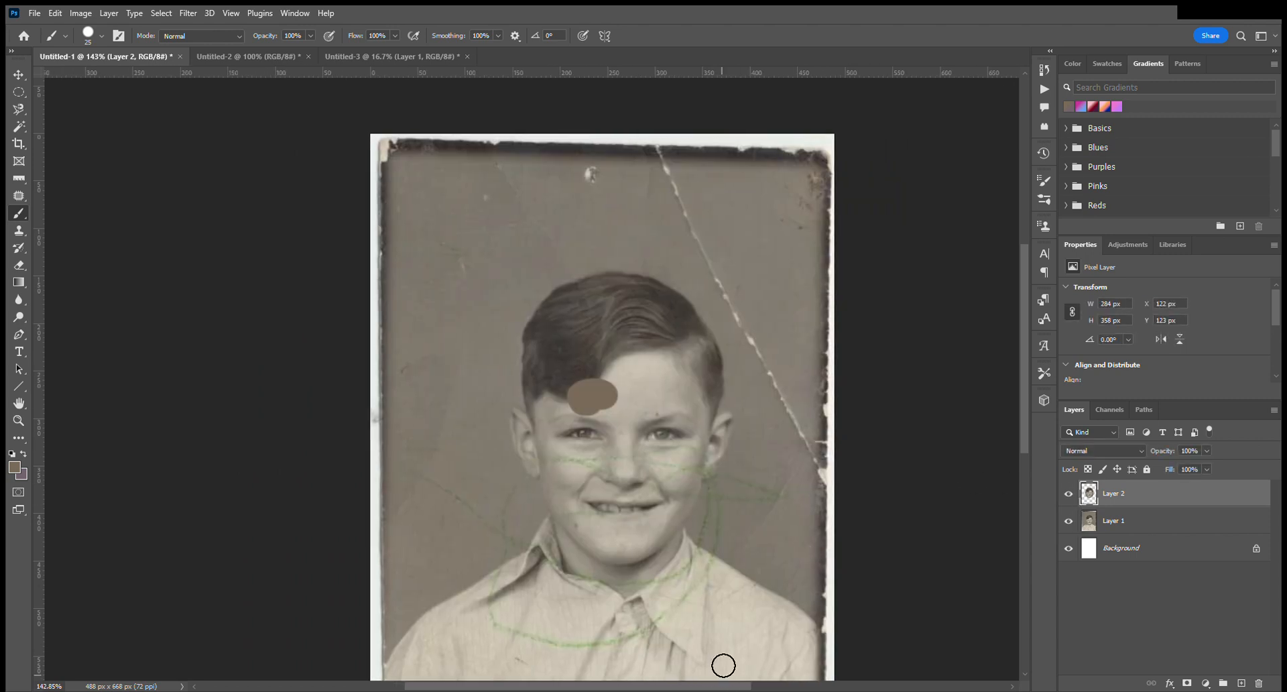
pyautogui.scroll(-2, 719, 569)
pyautogui.click(1144, 520)
pyautogui.keyDown('ctrl'); pyautogui.click(1144, 520); pyautogui.keyUp('ctrl')
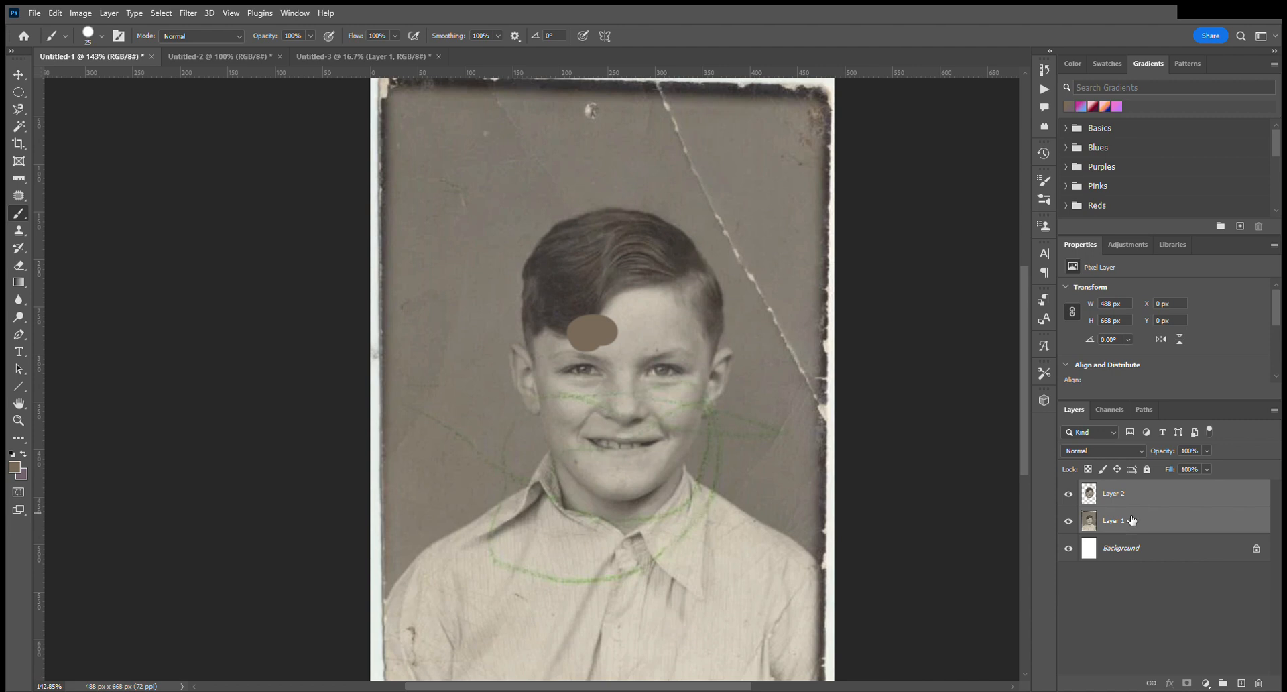
pyautogui.moveTo(1141, 504); pyautogui.dragTo(1240, 682)
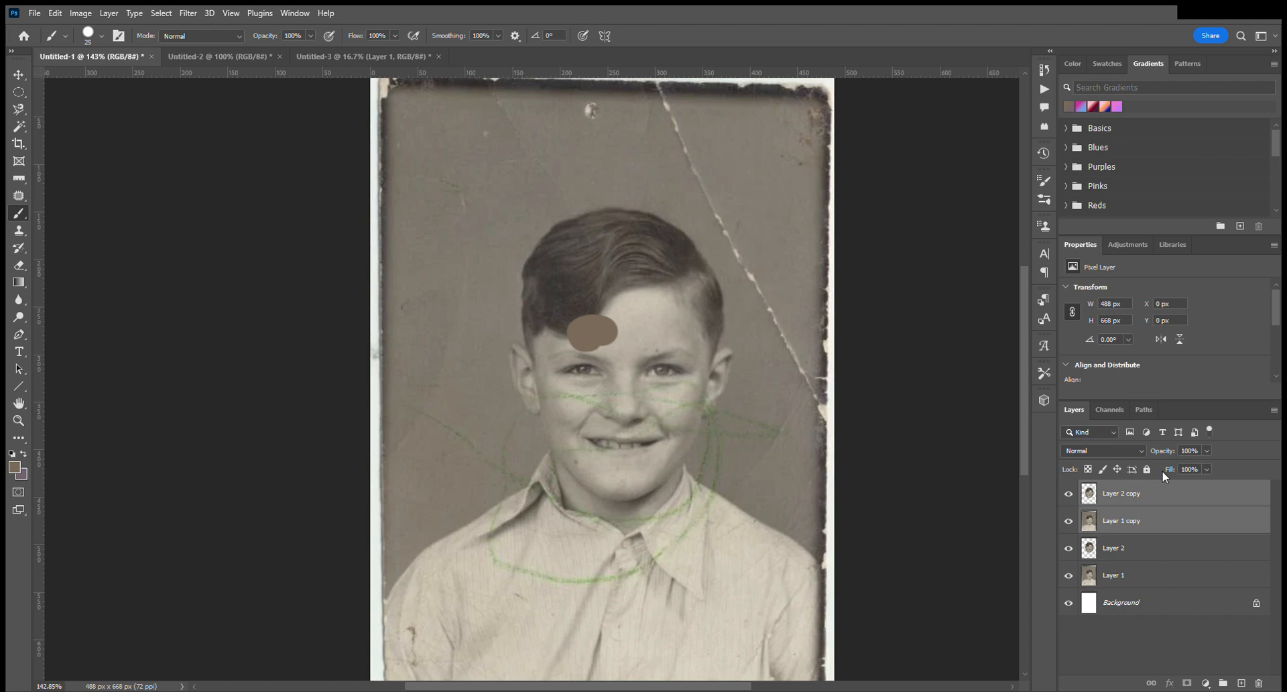
pyautogui.hotkey('ctrl', 'g')
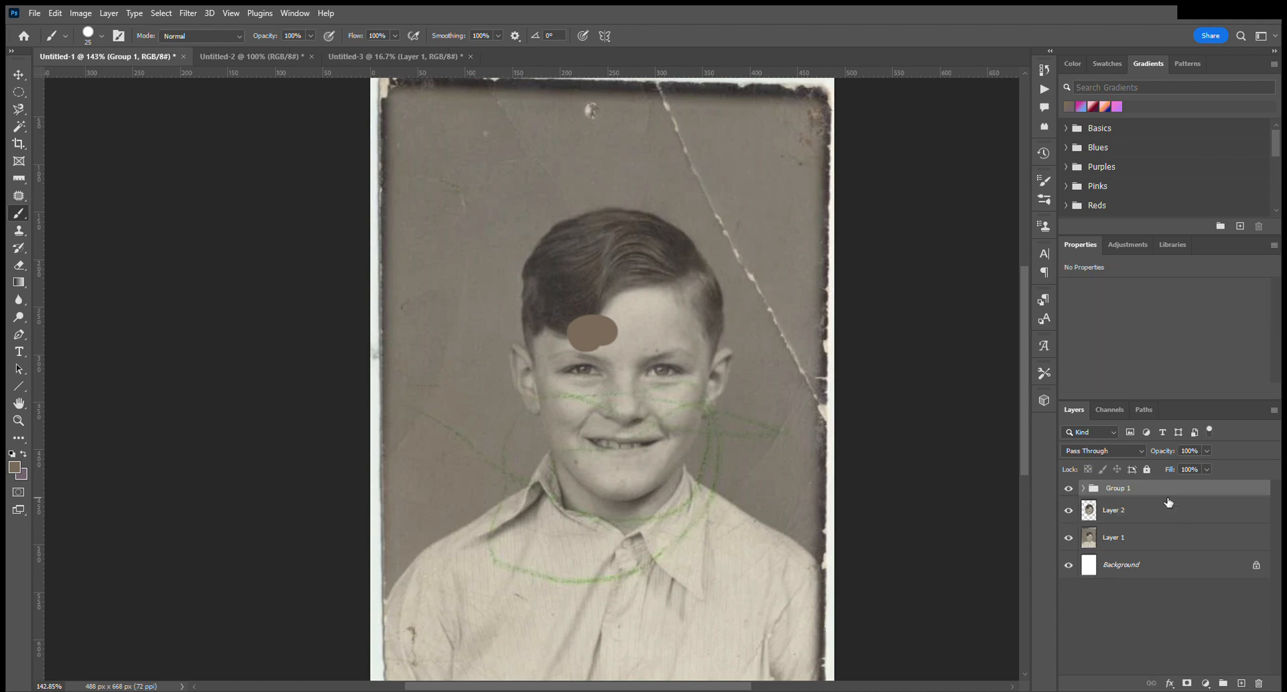
# Step: Place the group of copies beneath Layer 1 with its contents expanded, and make Layer 2 active
pyautogui.moveTo(1168, 502); pyautogui.dragTo(1159, 551)
pyautogui.click(1070, 542)
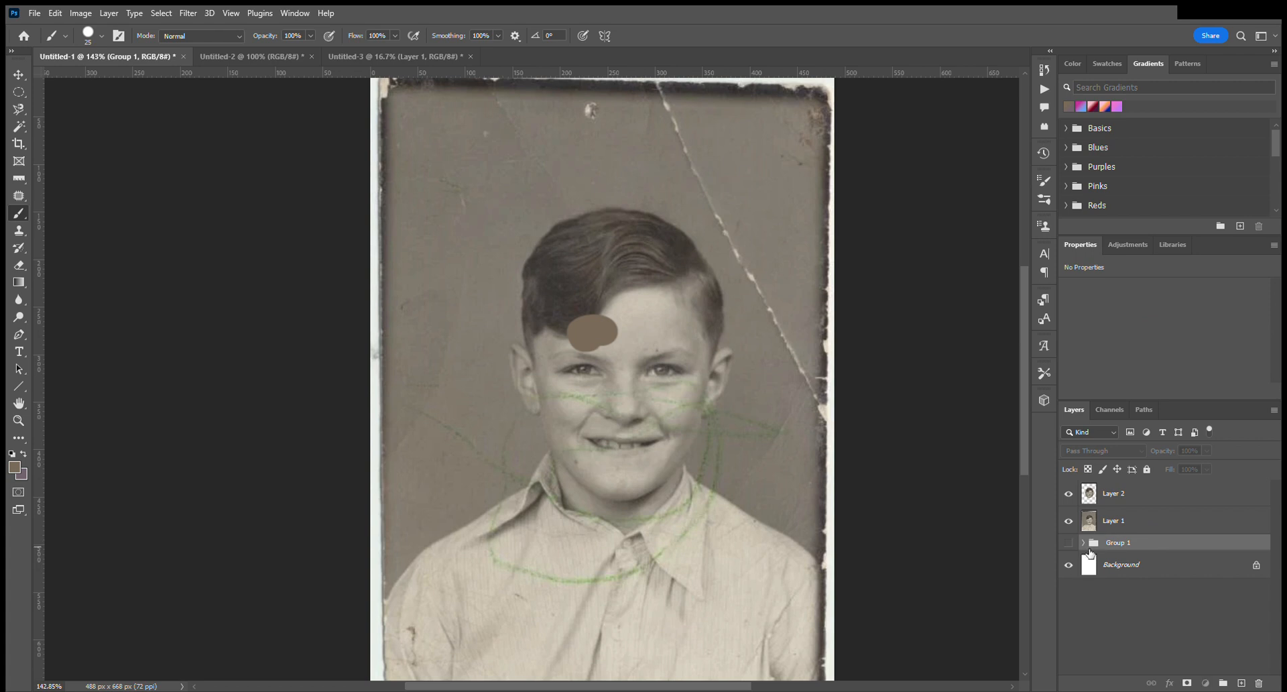
pyautogui.click(1083, 543)
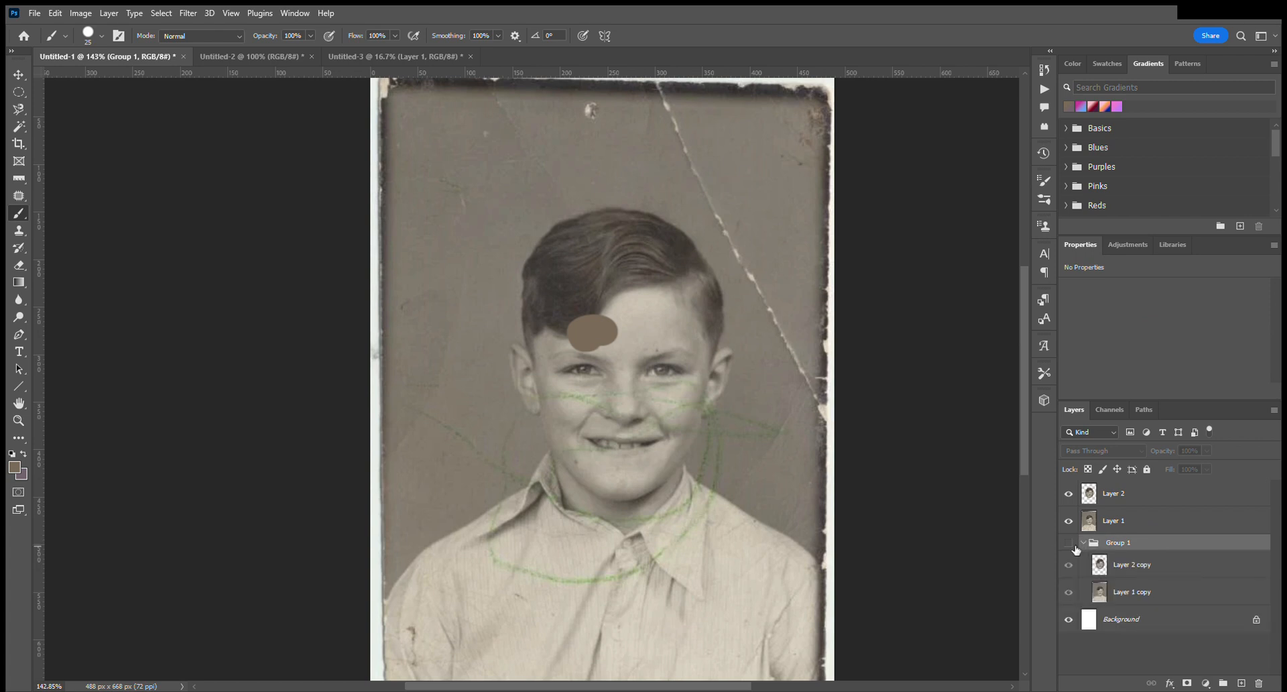
pyautogui.click(1071, 543)
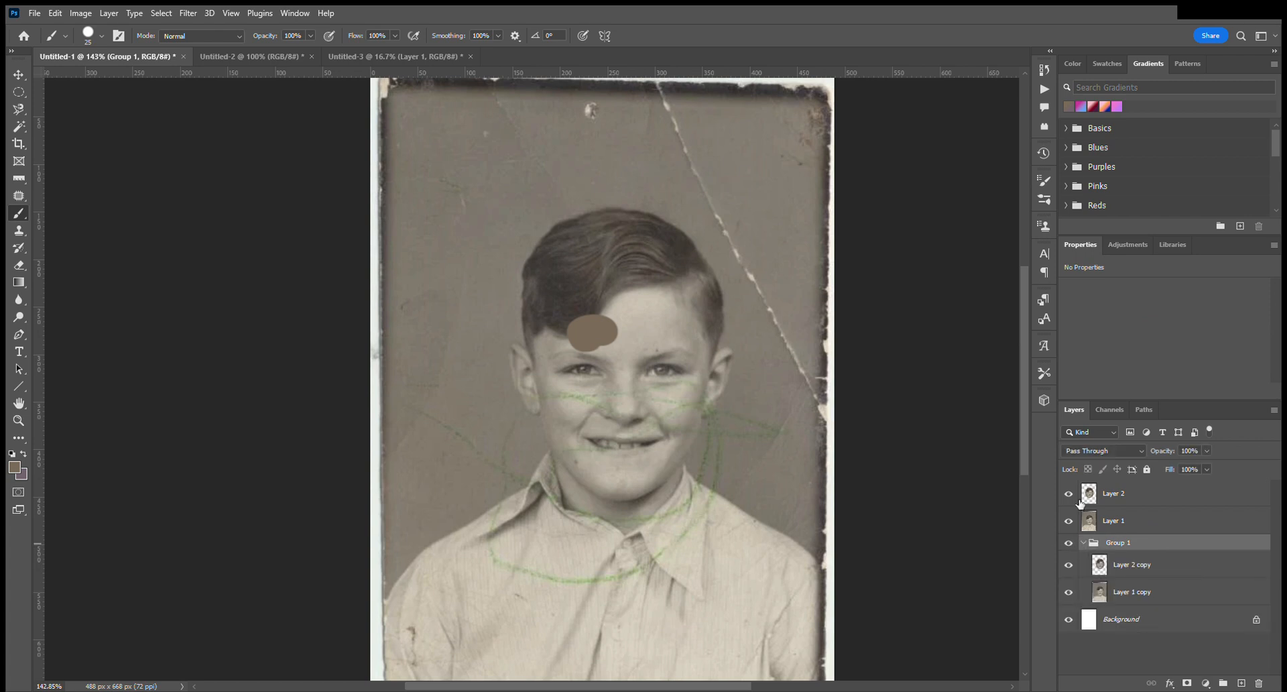
pyautogui.click(1099, 500)
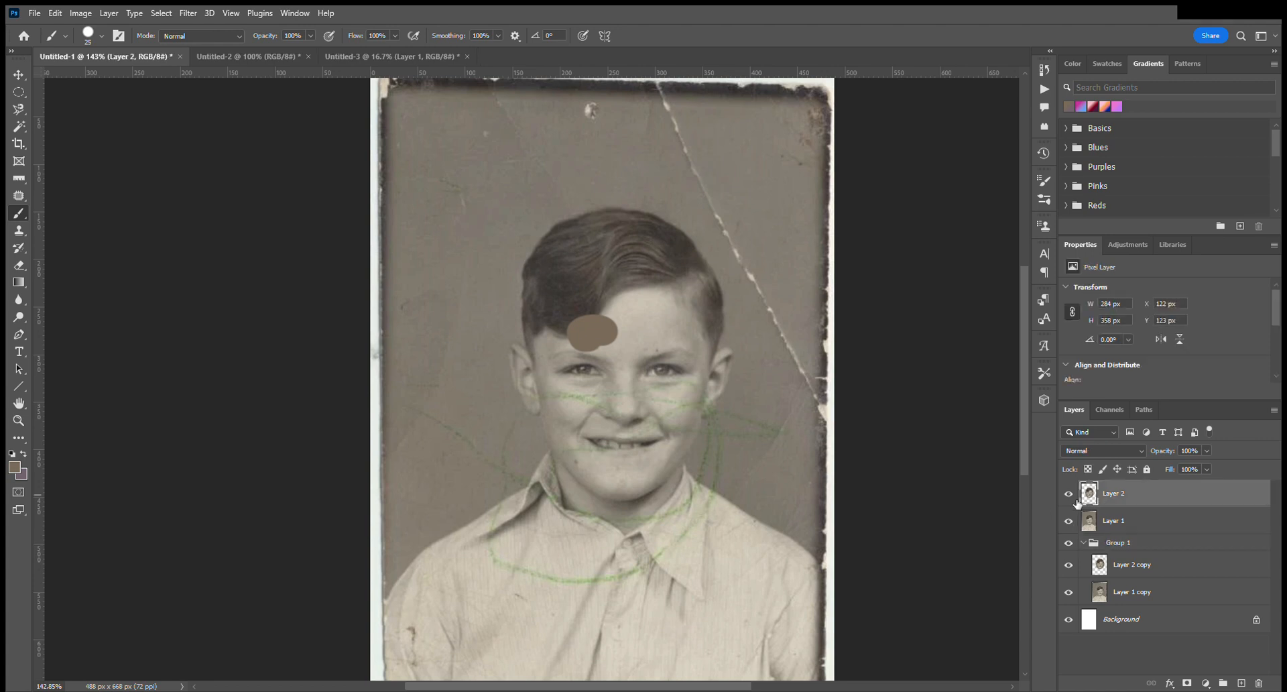
# Step: Delete the original Layer 1 and Layer 2, and move Layer 2 copy and Layer 1 copy out of Group 1, above it
pyautogui.keyDown('shift'); pyautogui.click(1141, 527); pyautogui.keyUp('shift')
pyautogui.press('Delete')
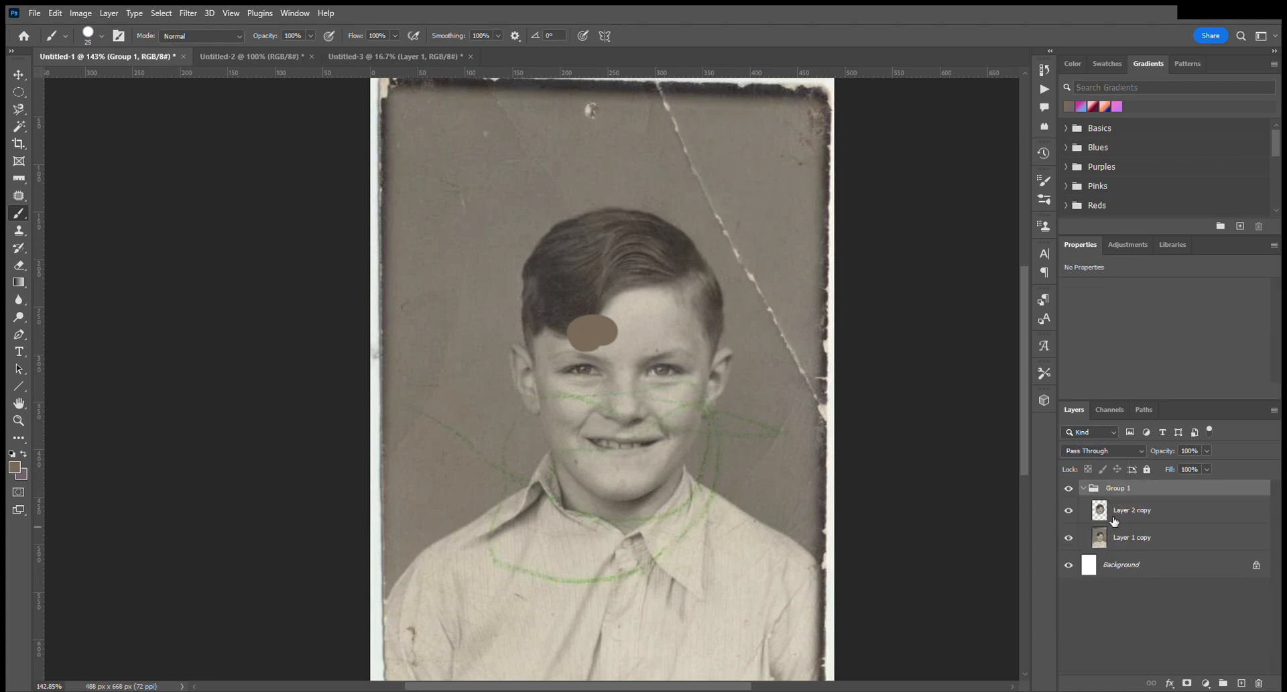
pyautogui.click(1117, 518)
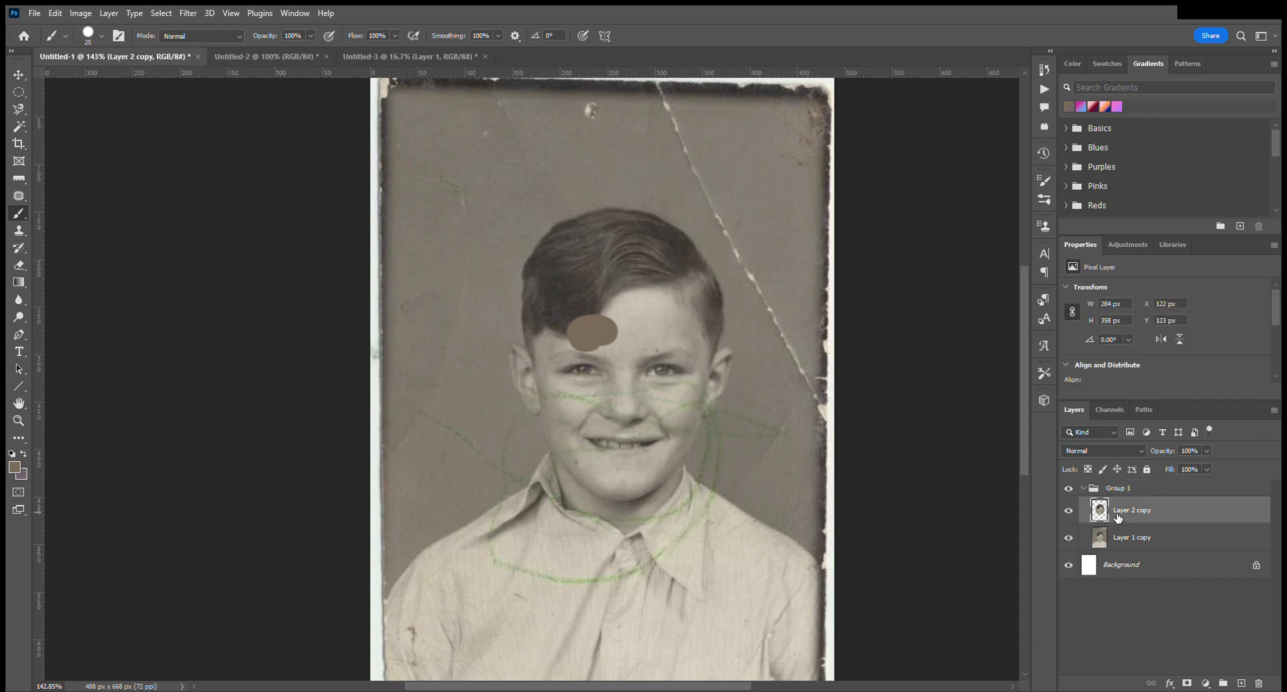
pyautogui.moveTo(1109, 502); pyautogui.dragTo(1136, 488)
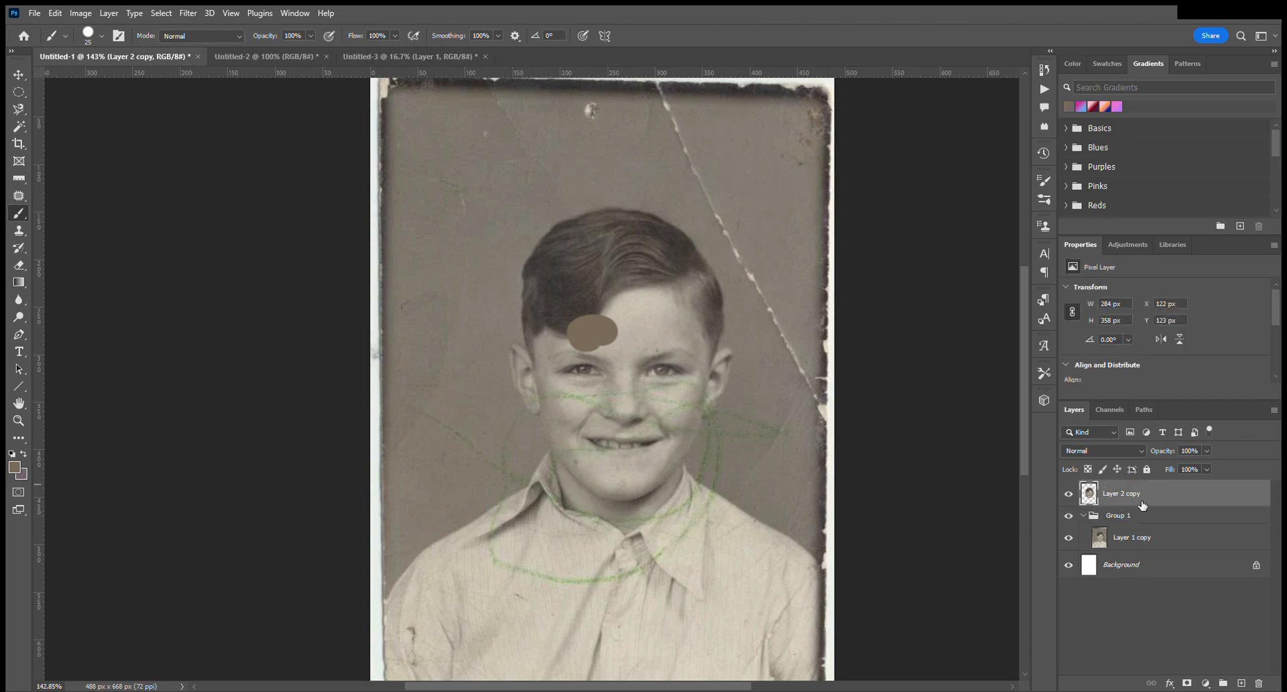
pyautogui.moveTo(1166, 539); pyautogui.dragTo(1115, 495)
pyautogui.moveTo(1142, 529); pyautogui.dragTo(1142, 530)
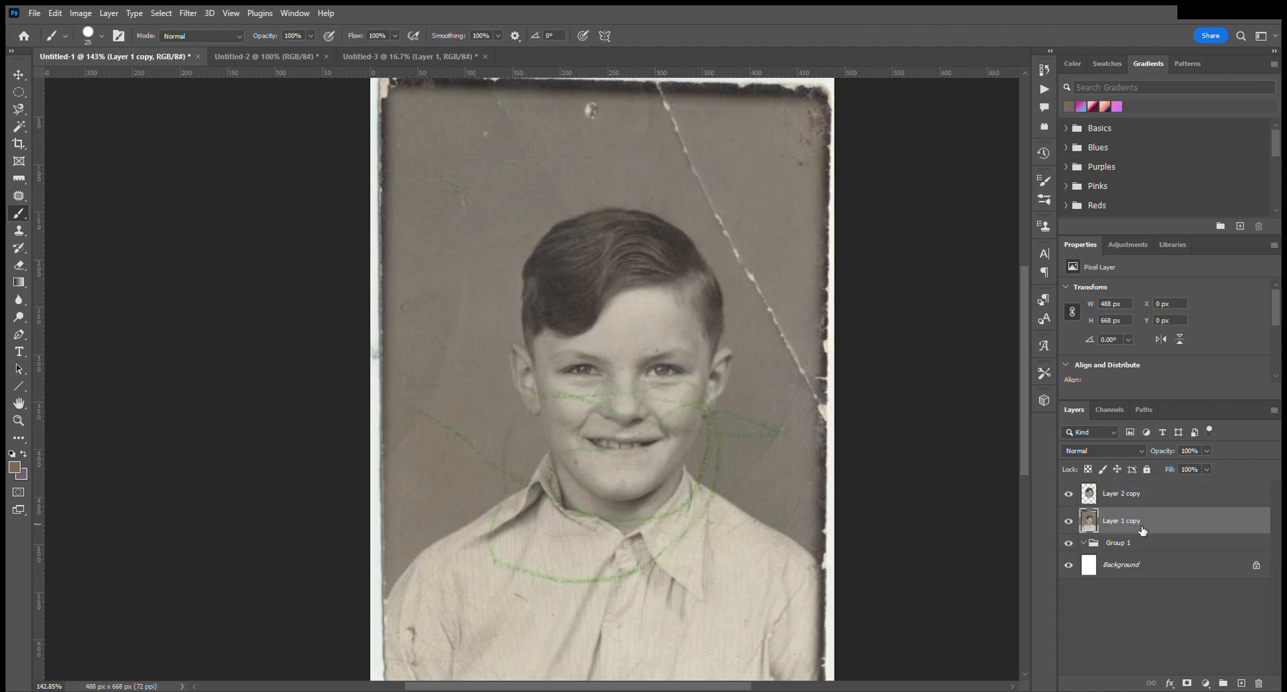
# Step: Collapse Group 1 and toggle the visibility of the two layer copies to examine what each one holds
pyautogui.click(1125, 544)
pyautogui.click(1070, 544)
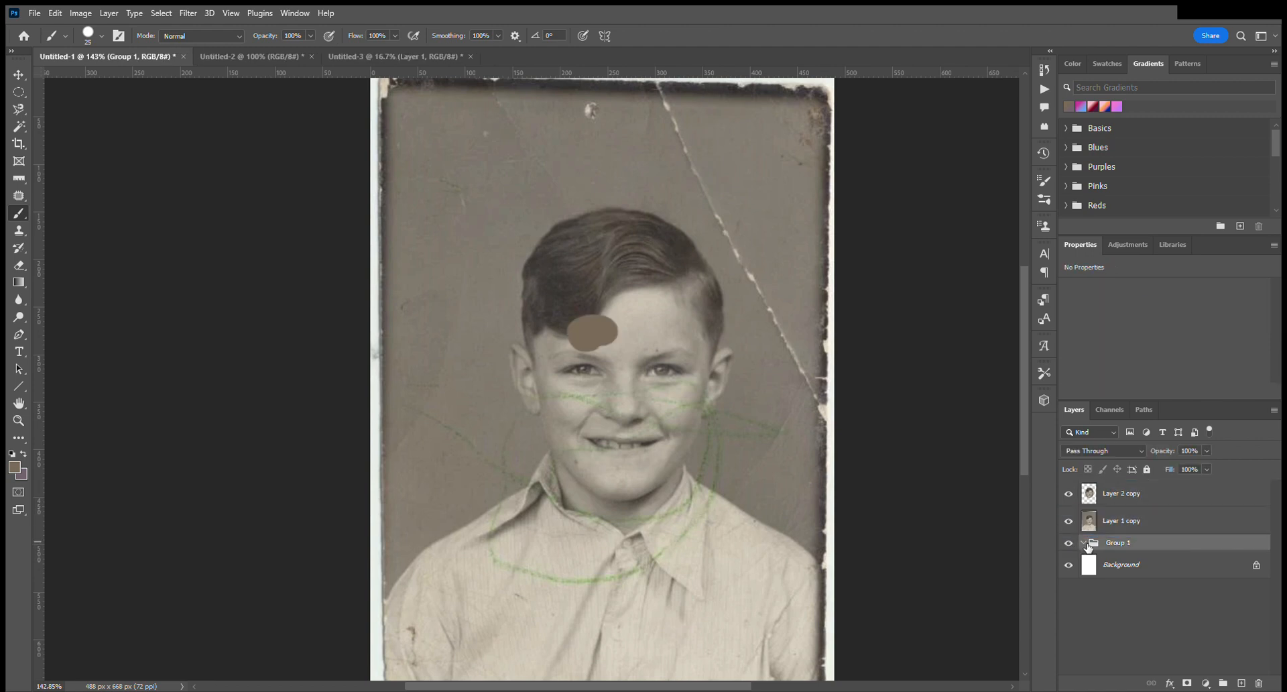
pyautogui.click(1073, 522)
pyautogui.click(1070, 500)
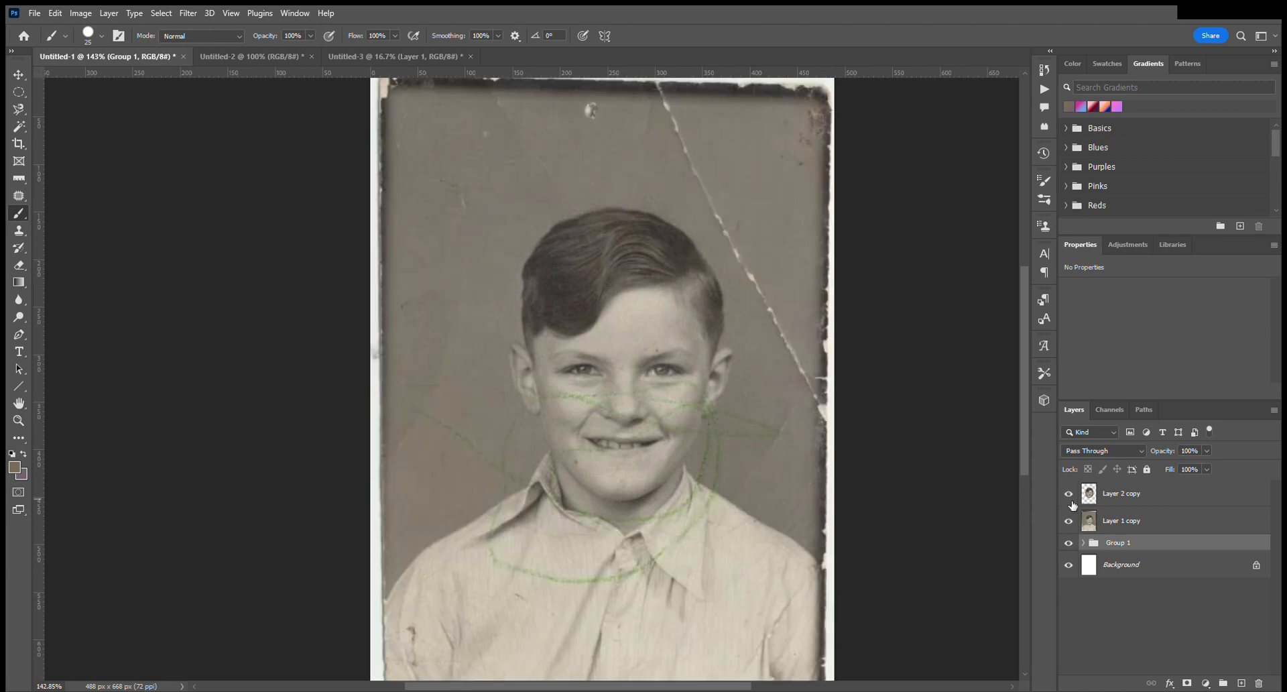
pyautogui.click(1070, 499)
# Step: Merge Layer 2 copy and Layer 1 copy into a single layer
pyautogui.click(1161, 502)
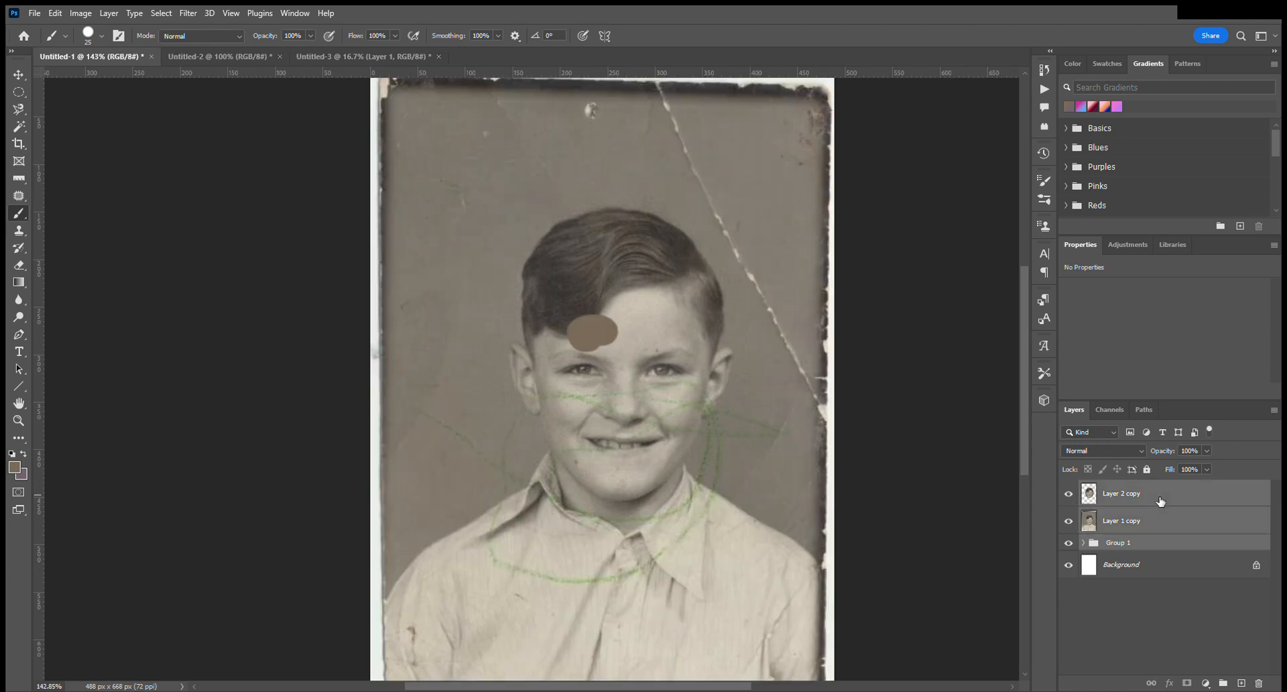
pyautogui.press('h')
pyautogui.press('b')
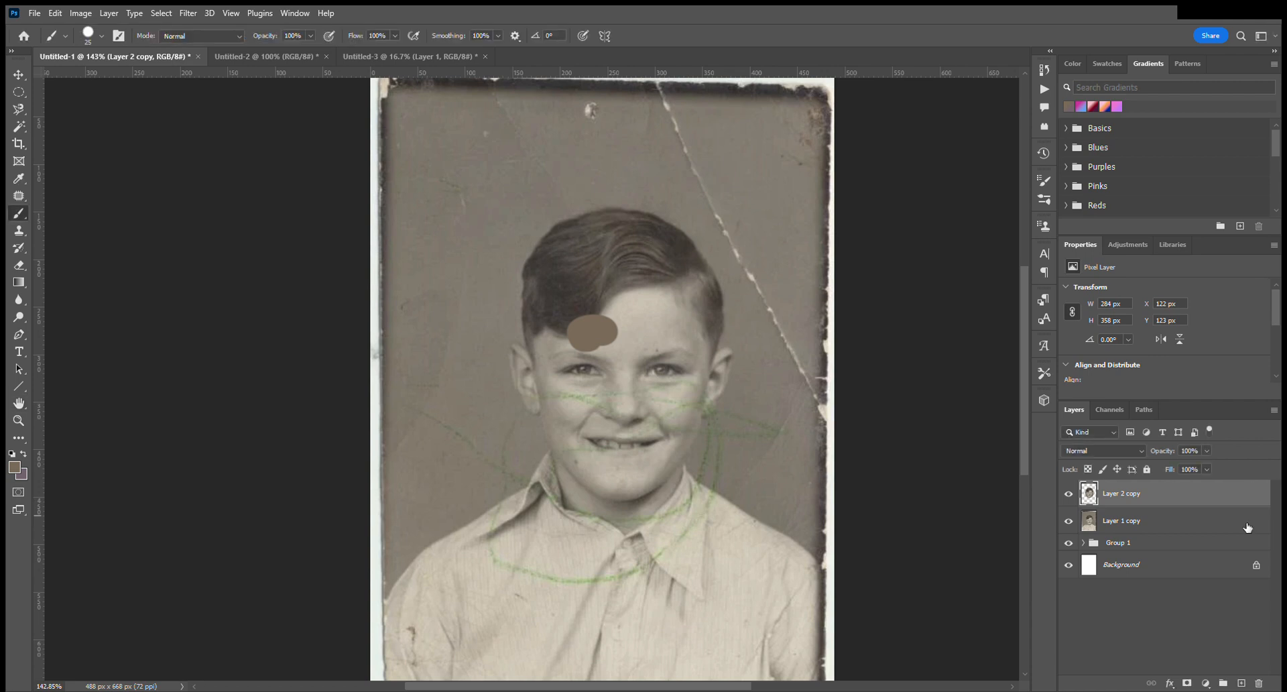
pyautogui.click(1230, 524)
pyautogui.keyDown('shift'); pyautogui.click(1231, 500); pyautogui.keyUp('shift')
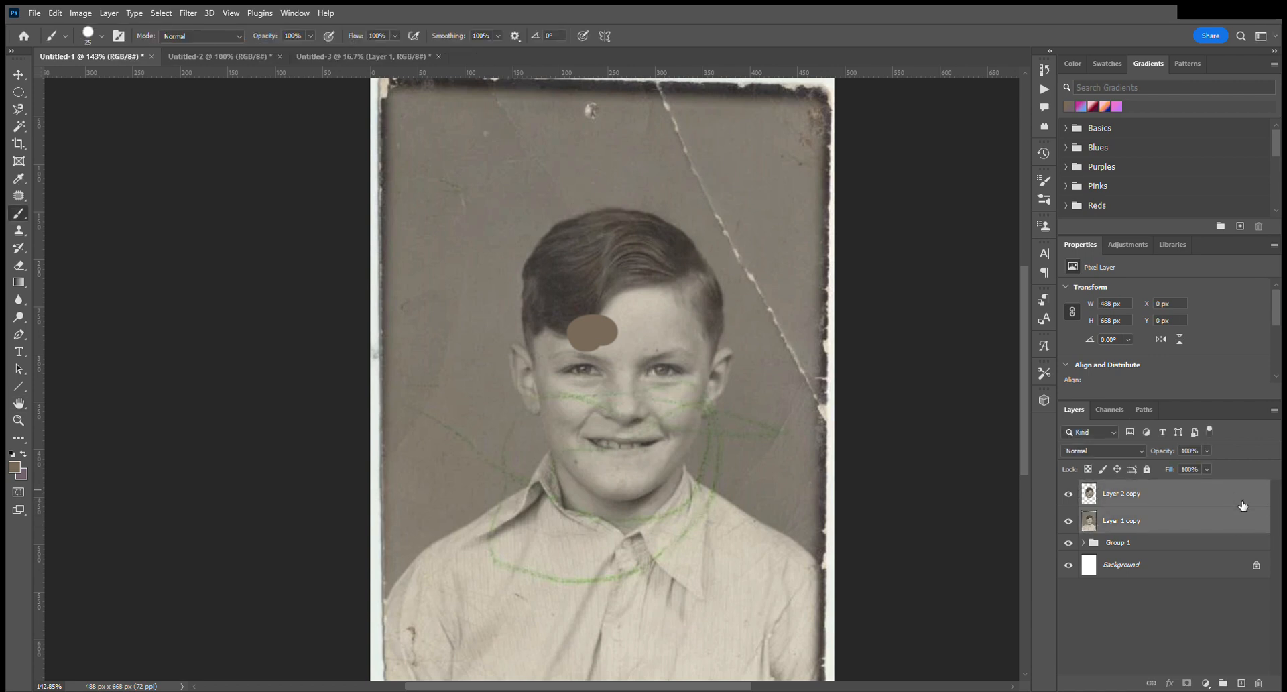
pyautogui.hotkey('ctrl', 'e')
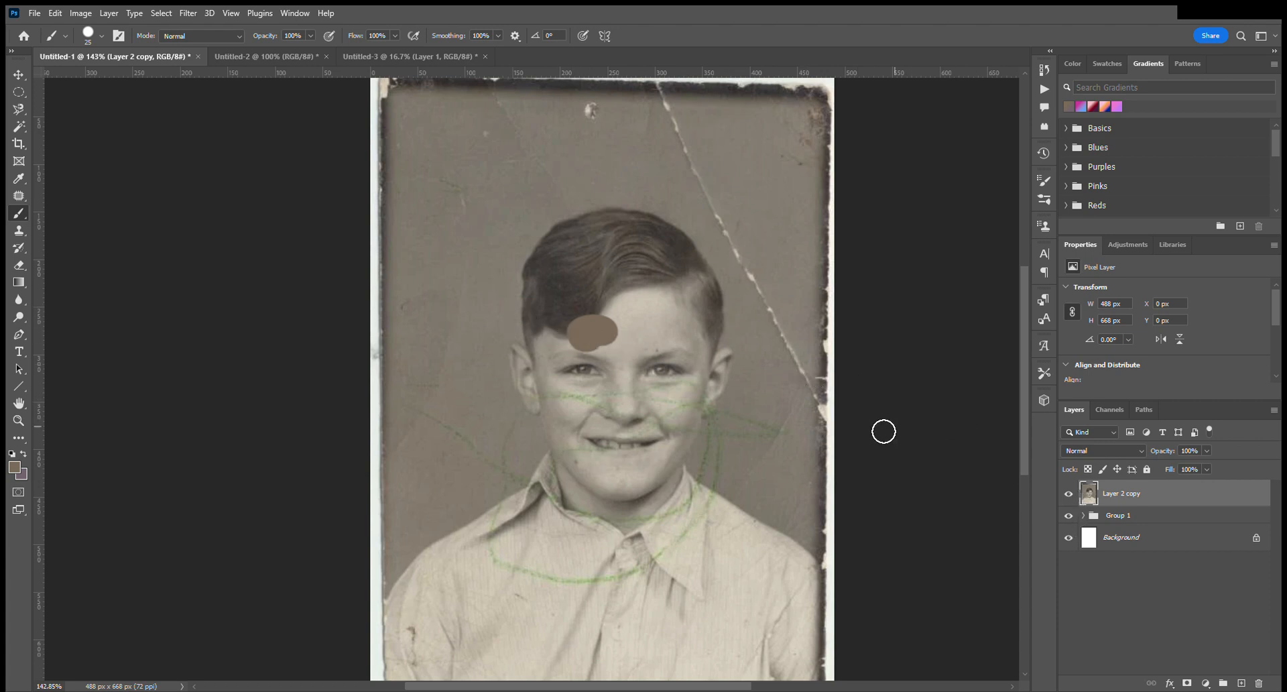
# Step: Delete Group 1 and the merged portrait layer, leaving only the white Background
pyautogui.click(1084, 516)
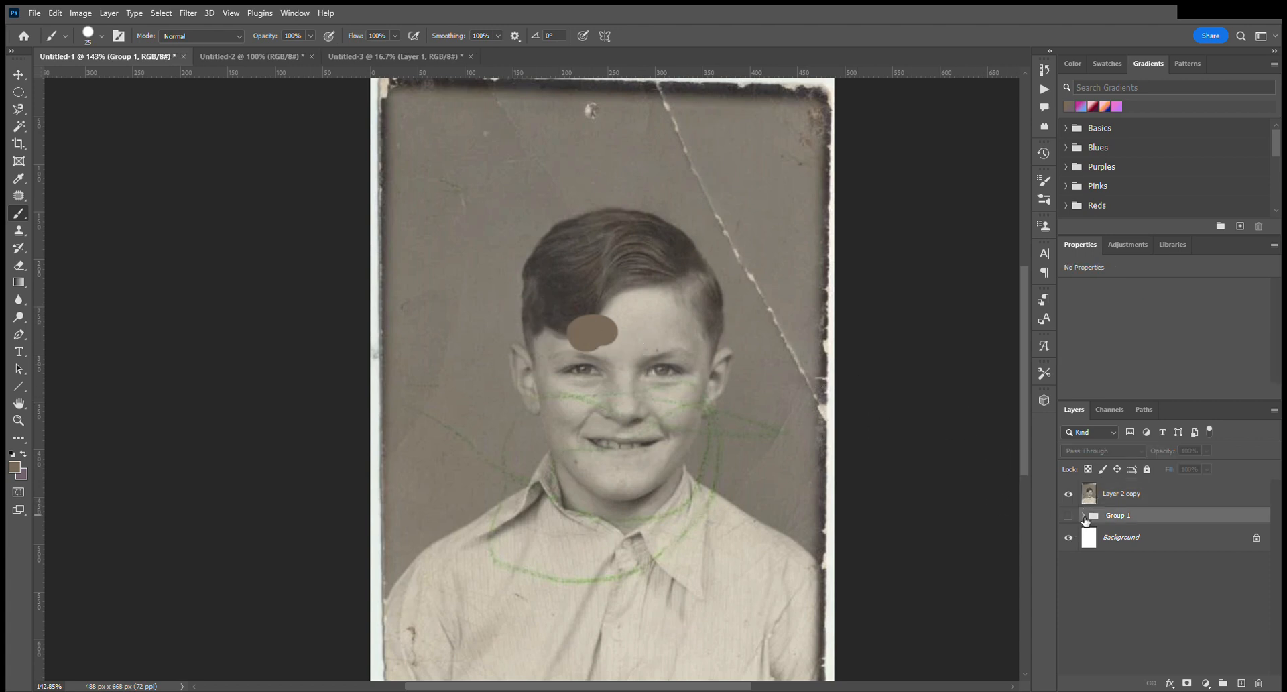
pyautogui.press('Delete')
pyautogui.press('Delete')
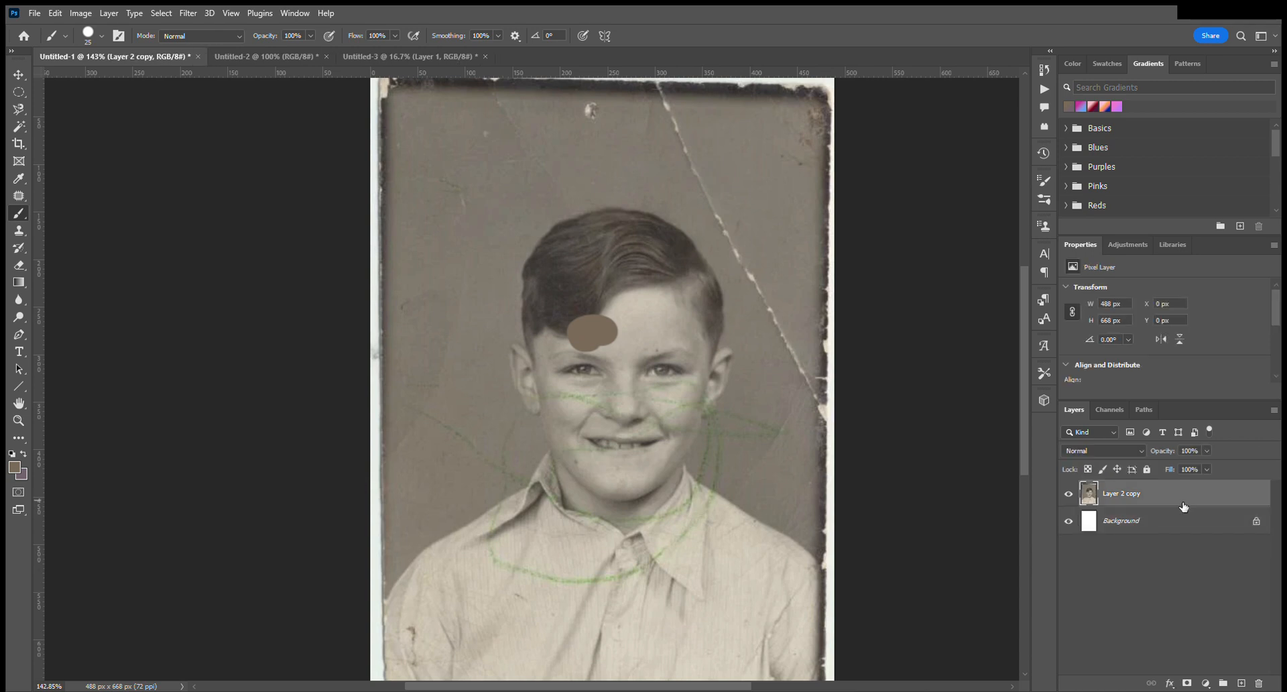
pyautogui.scroll(-3, 666, 373)
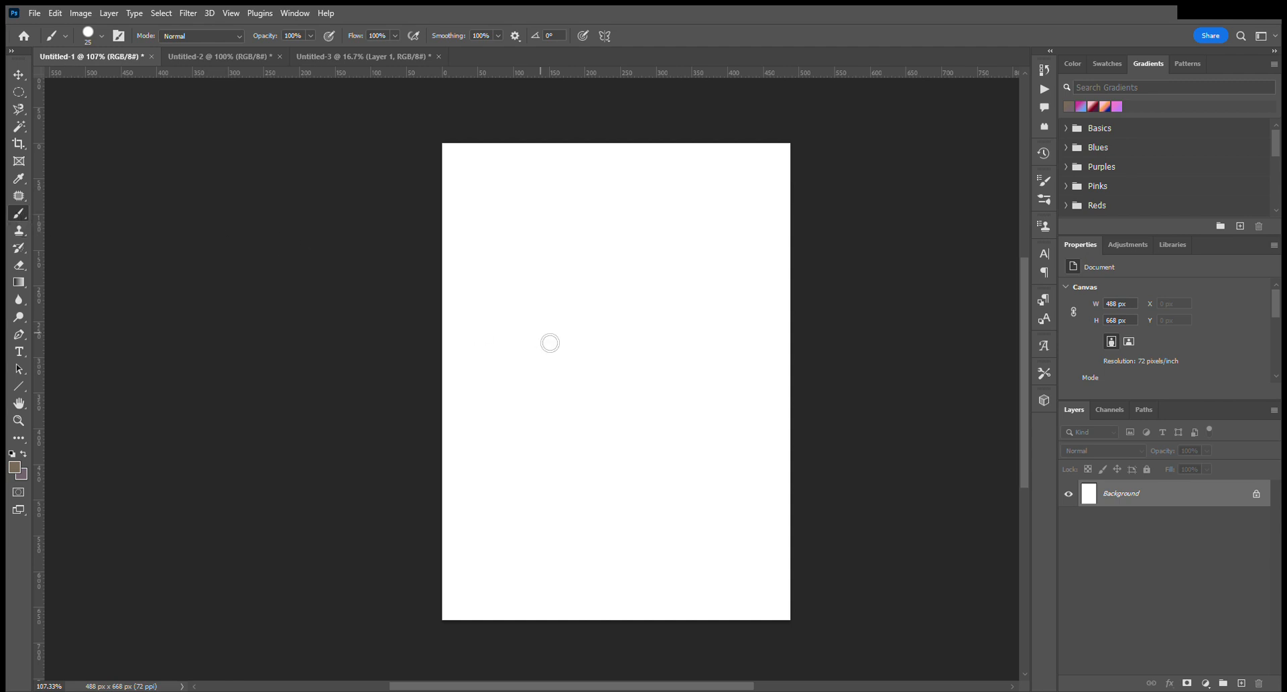
# Step: Add a new empty layer above the Background and hide the Background layer
pyautogui.moveTo(557, 339)
pyautogui.mouseDown()
pyautogui.moveTo(589, 342)
pyautogui.moveTo(541, 350)
pyautogui.mouseUp()
pyautogui.scroll(7, 581, 350)
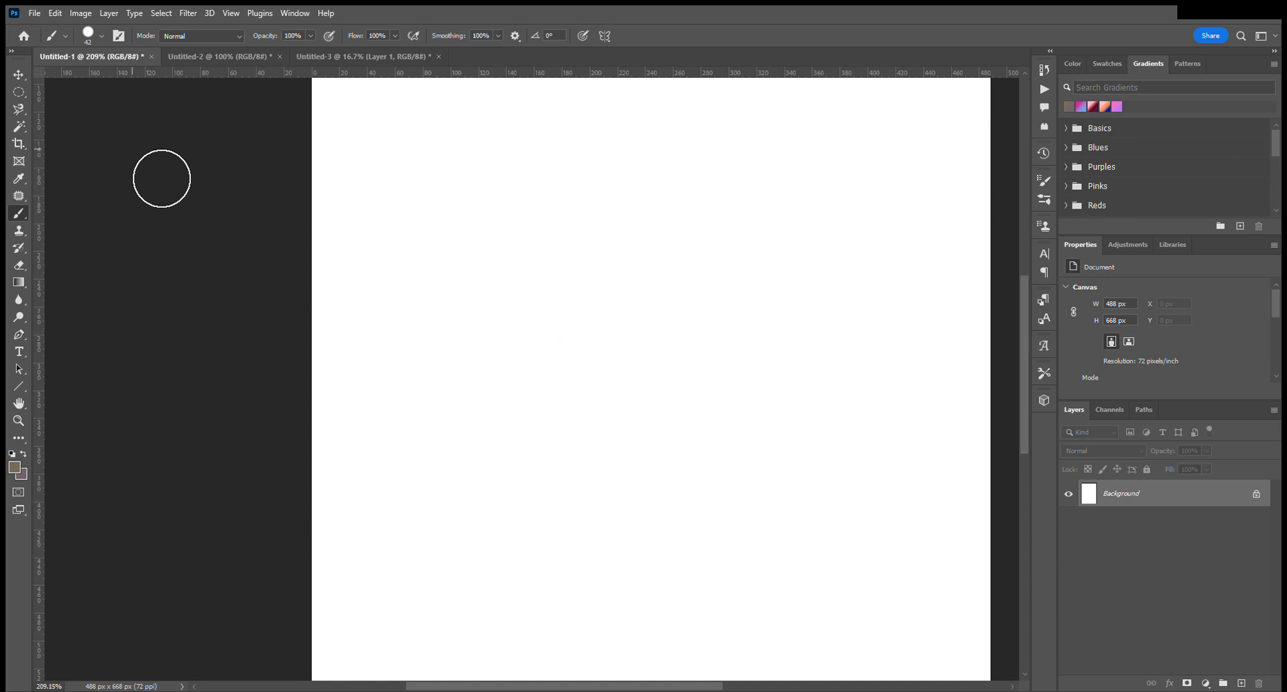
pyautogui.scroll(-2, 628, 294)
pyautogui.scroll(-1, 629, 294)
pyautogui.click(1241, 682)
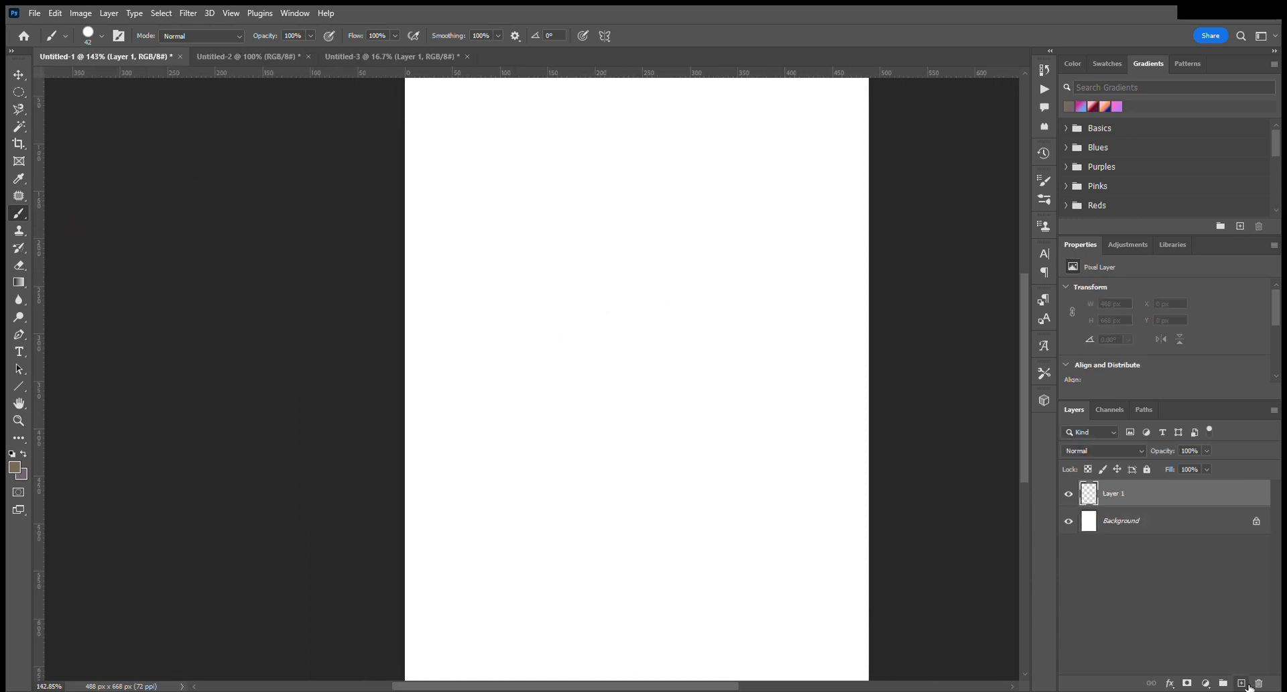
pyautogui.click(1068, 520)
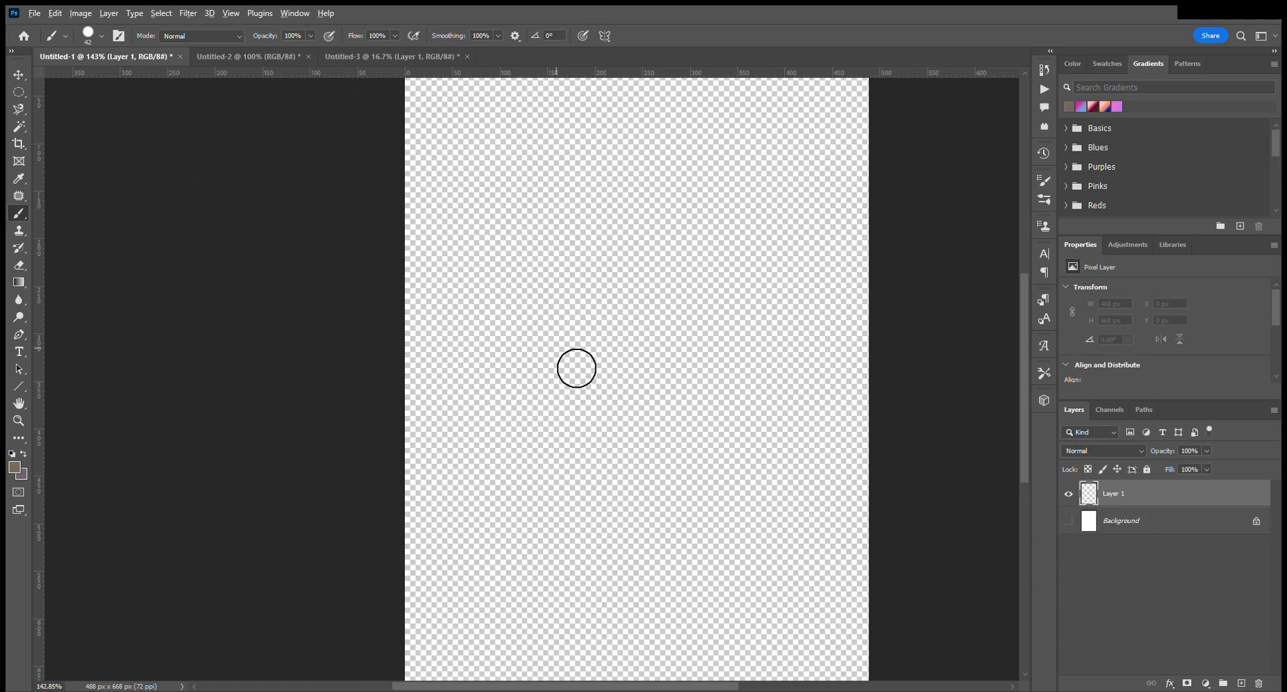
# Step: Zoom in and out of the empty canvas and pan it in all directions to examine view navigation
pyautogui.scroll(7, 567, 358)
pyautogui.scroll(8, 558, 360)
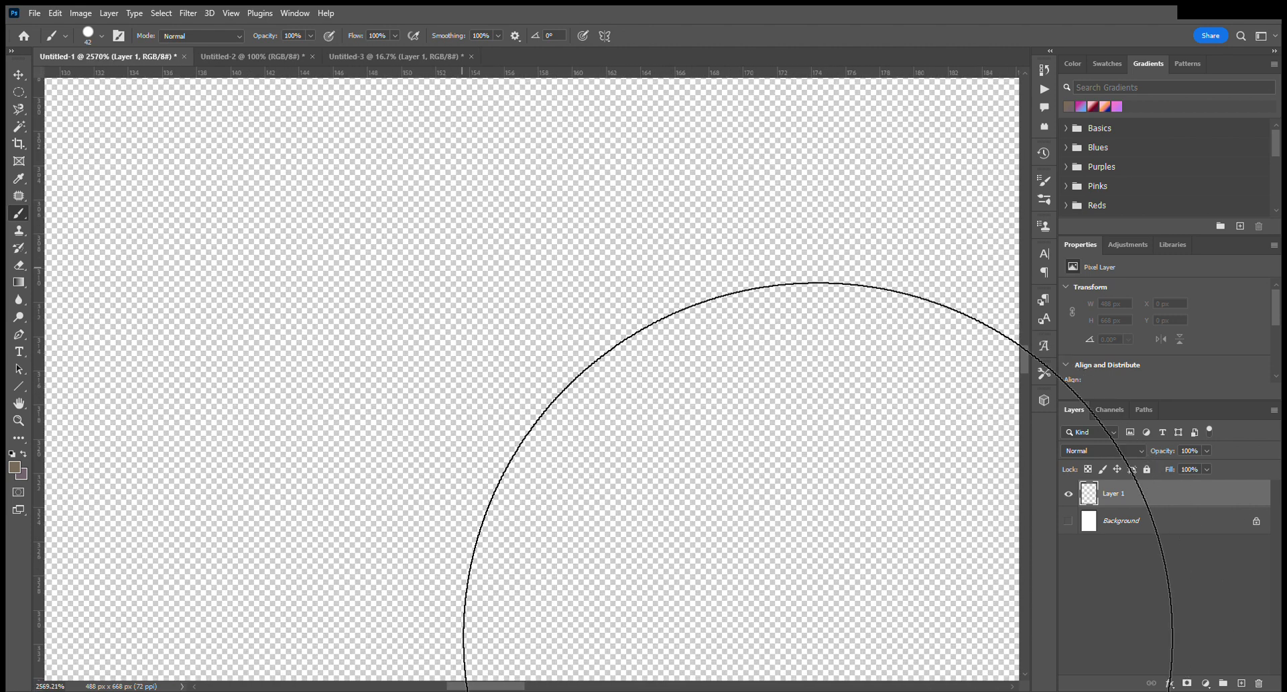
pyautogui.scroll(-8, 611, 334)
pyautogui.scroll(-15, 616, 328)
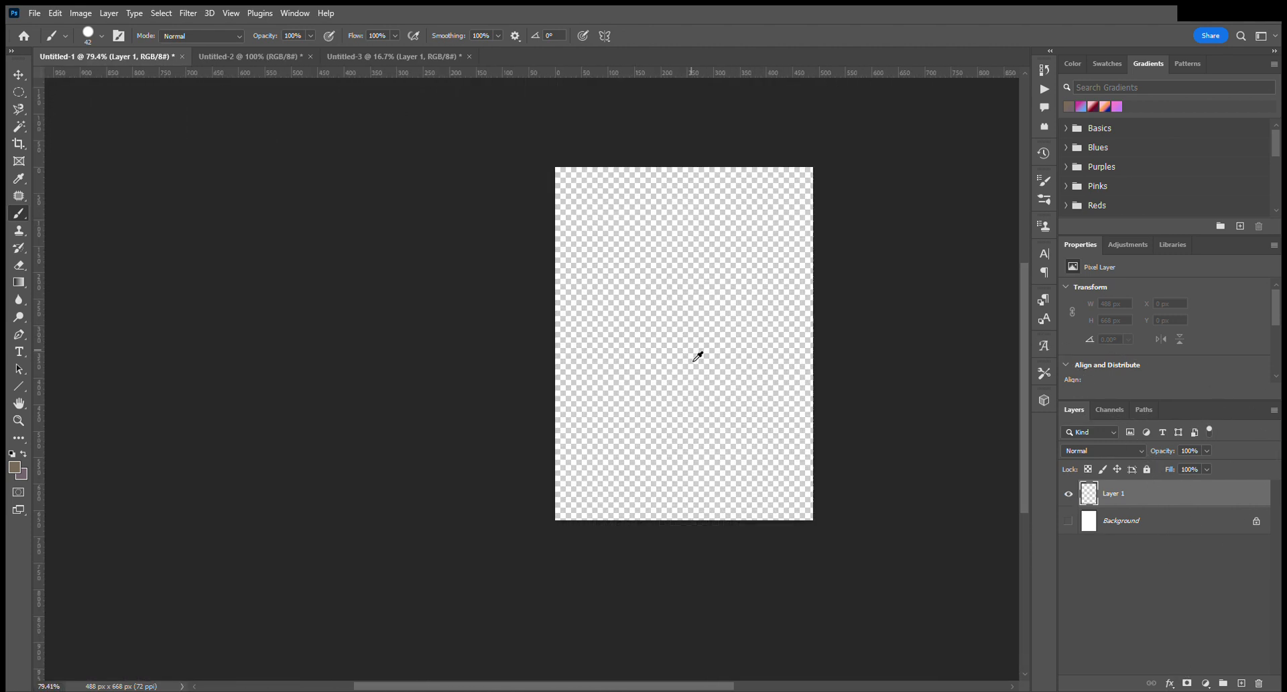
pyautogui.scroll(10, 697, 357)
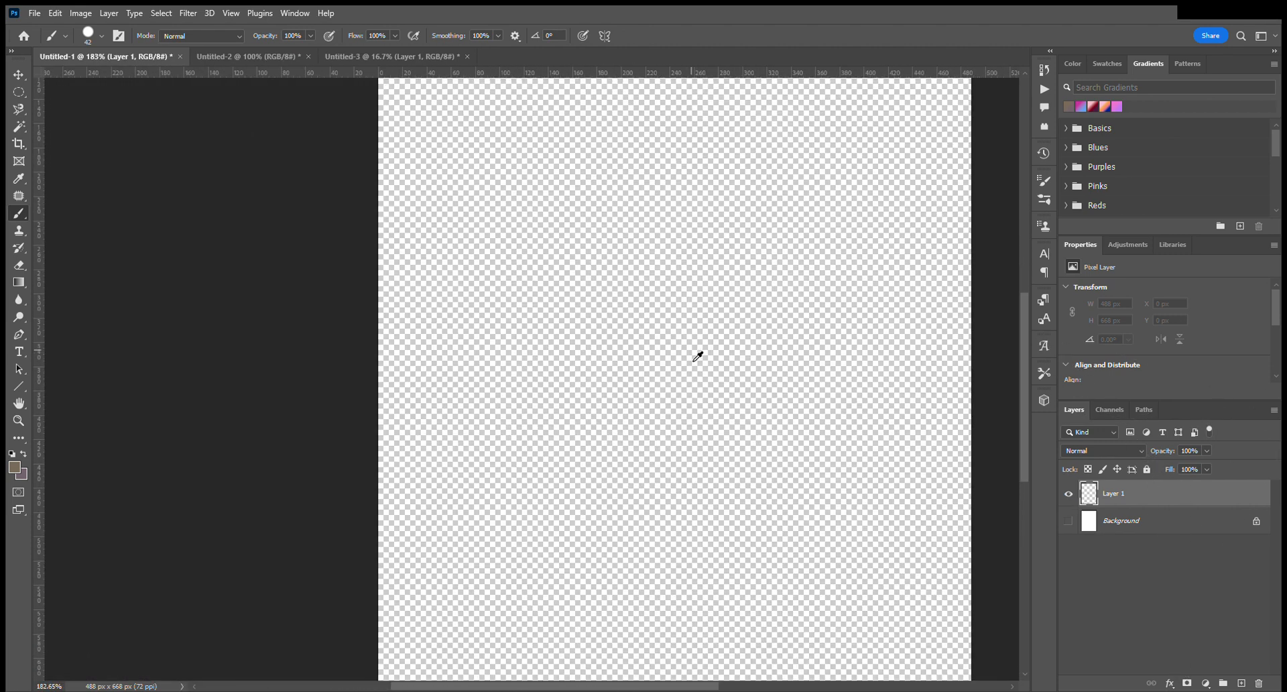
pyautogui.scroll(-5, 697, 356)
pyautogui.scroll(2, 702, 354)
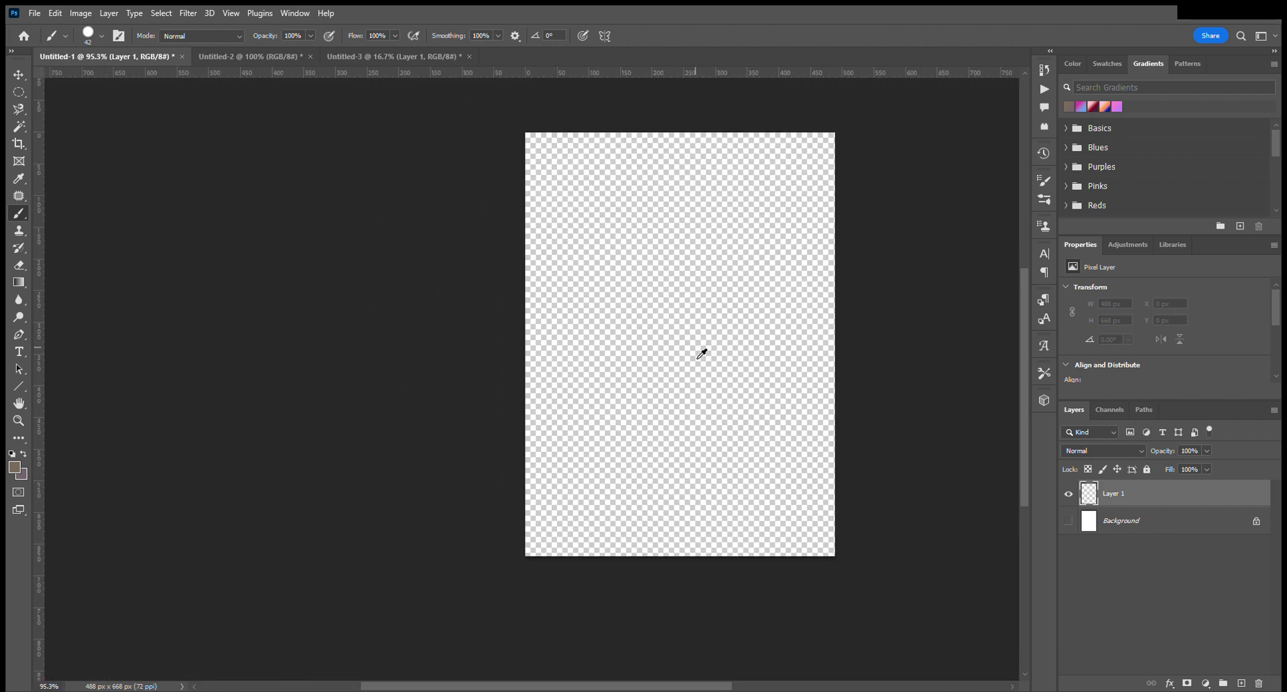
pyautogui.scroll(4, 709, 361)
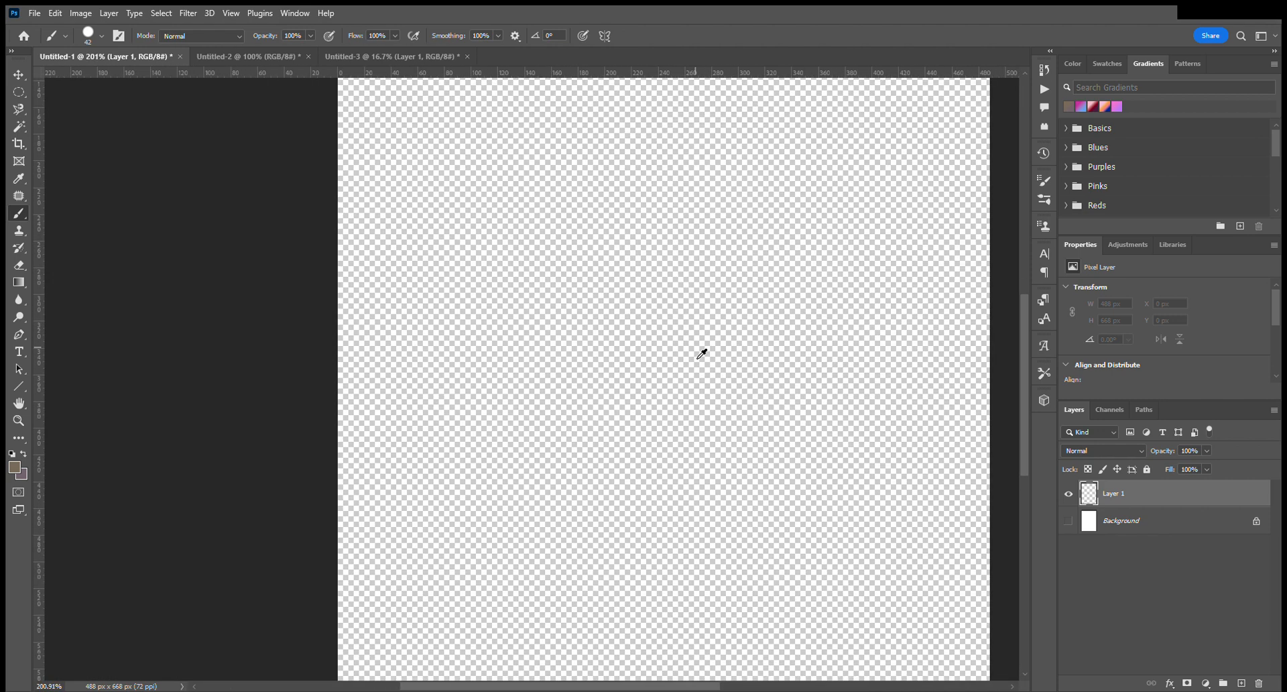
pyautogui.scroll(-3, 701, 354)
pyautogui.scroll(2, 702, 353)
pyautogui.scroll(-2, 702, 354)
pyautogui.hscroll(2, 697, 348)
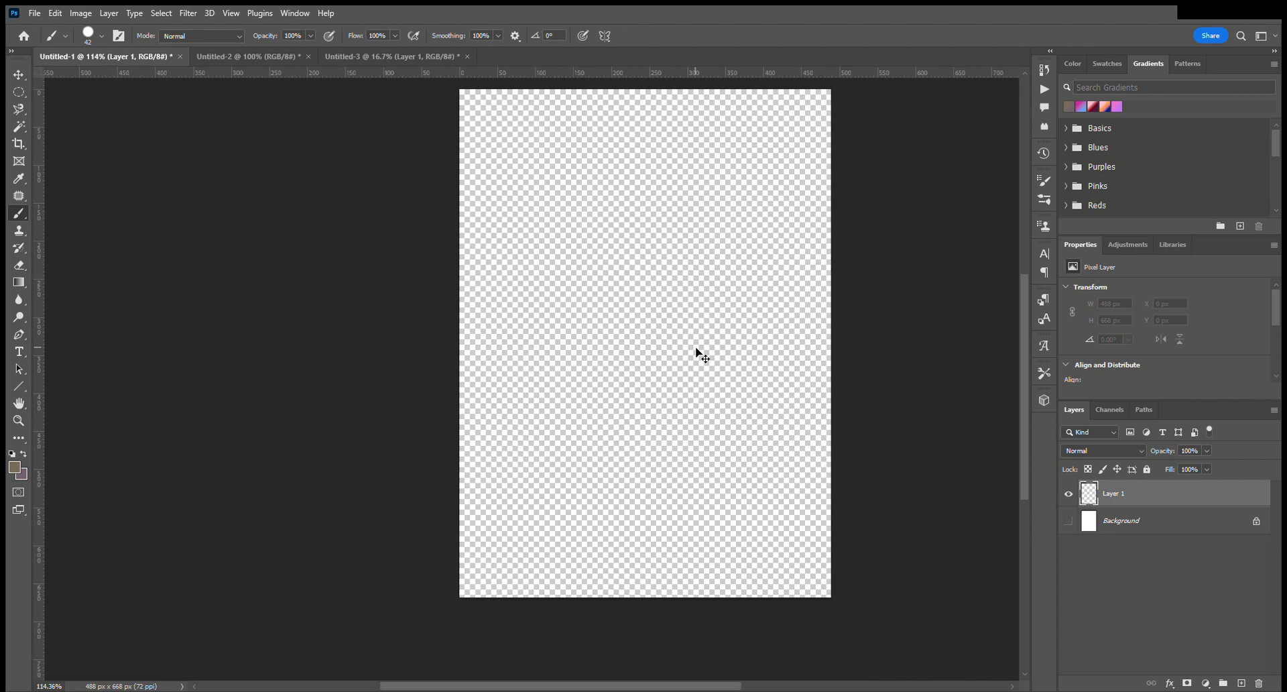
pyautogui.hscroll(-2, 696, 349)
pyautogui.hscroll(2, 696, 349)
pyautogui.hscroll(-2, 696, 349)
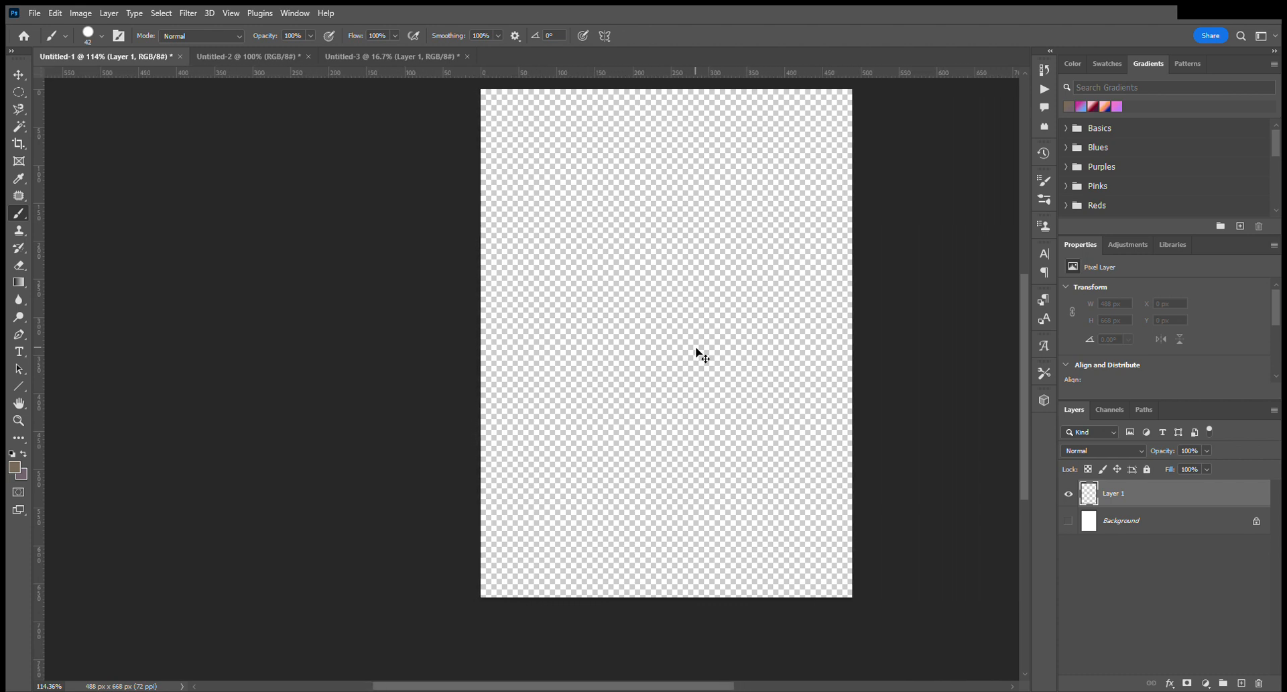
pyautogui.scroll(-2, 696, 349)
pyautogui.scroll(2, 696, 350)
pyautogui.hscroll(2, 697, 350)
pyautogui.hscroll(-1, 697, 350)
pyautogui.hscroll(1, 697, 350)
pyautogui.scroll(2, 696, 350)
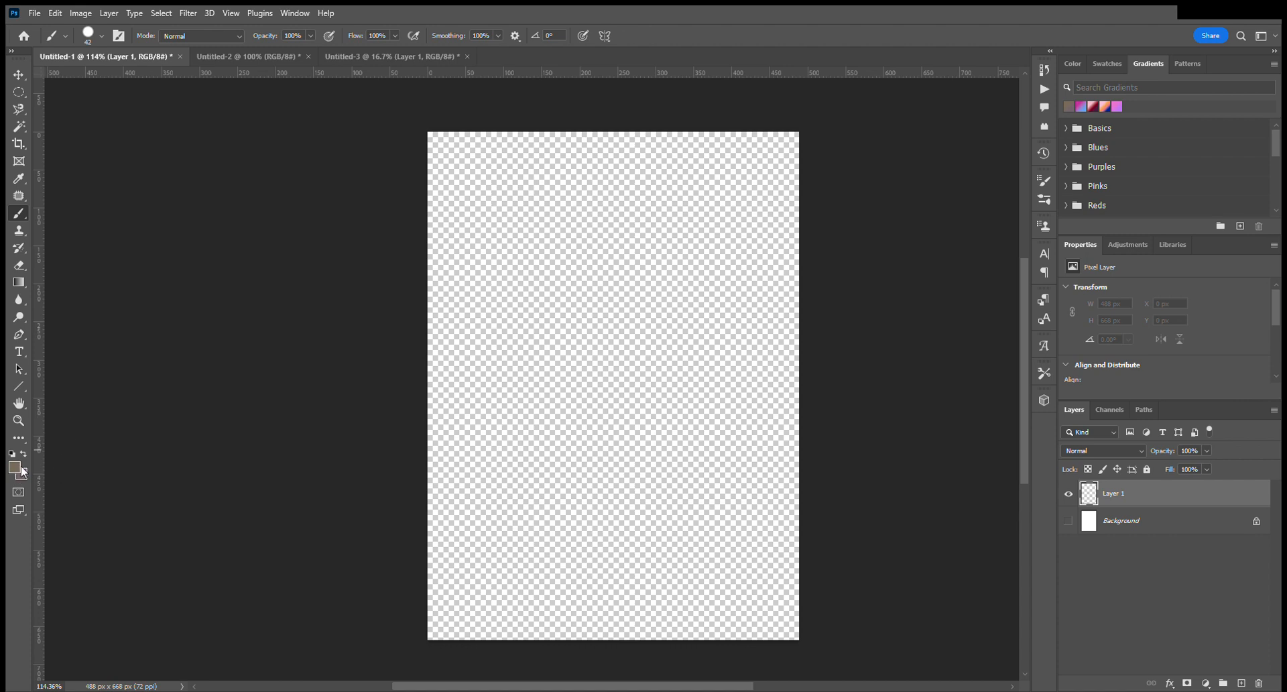
# Step: Set the foreground color to white and the background color to black, with the Brush tool active
pyautogui.press('i')
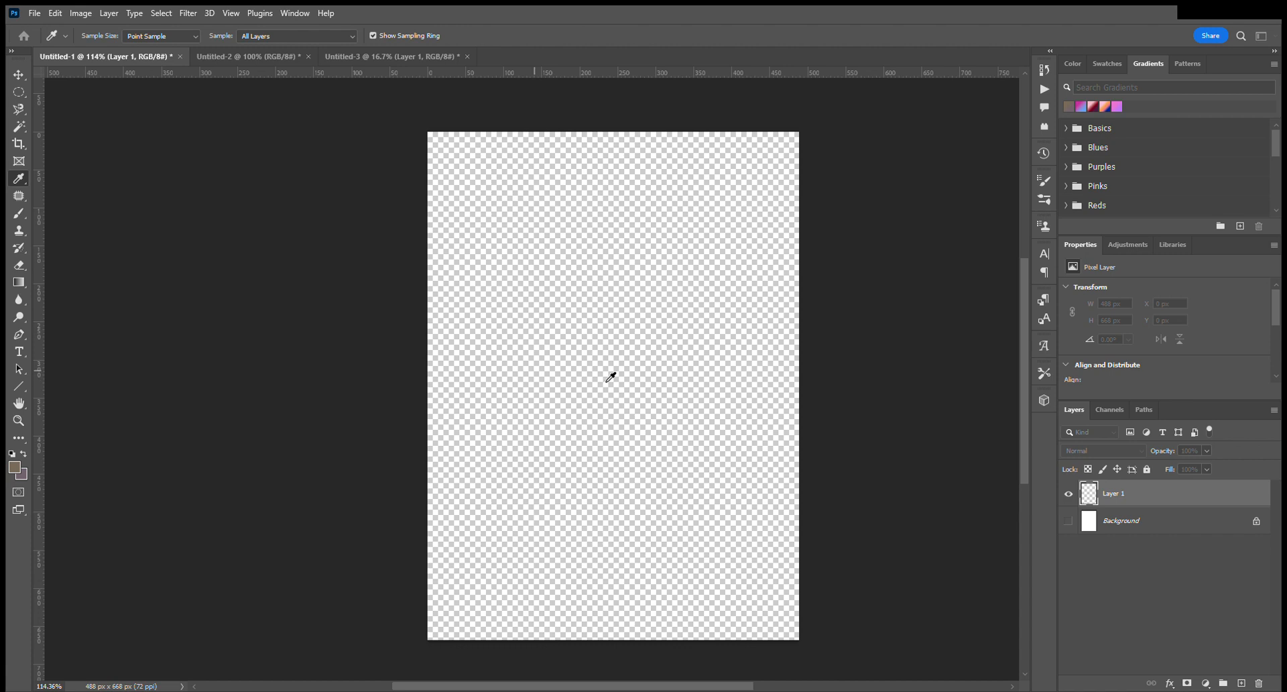
pyautogui.press('b')
pyautogui.press('x')
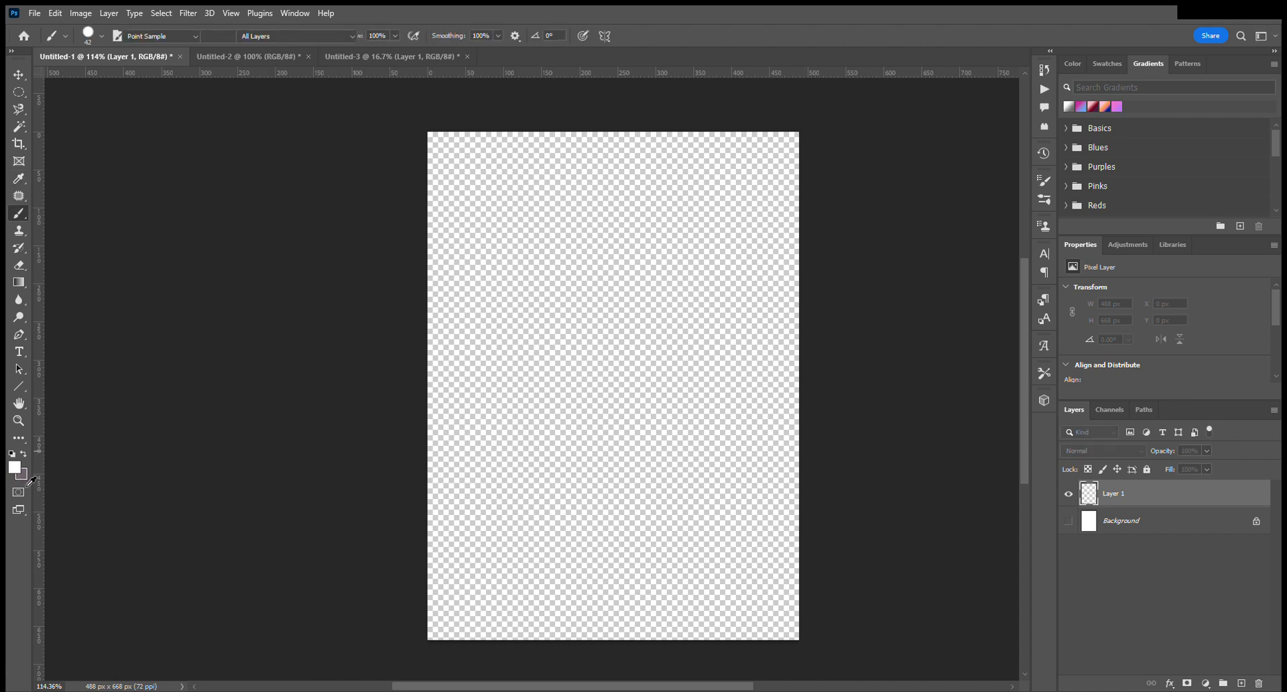
pyautogui.press('i')
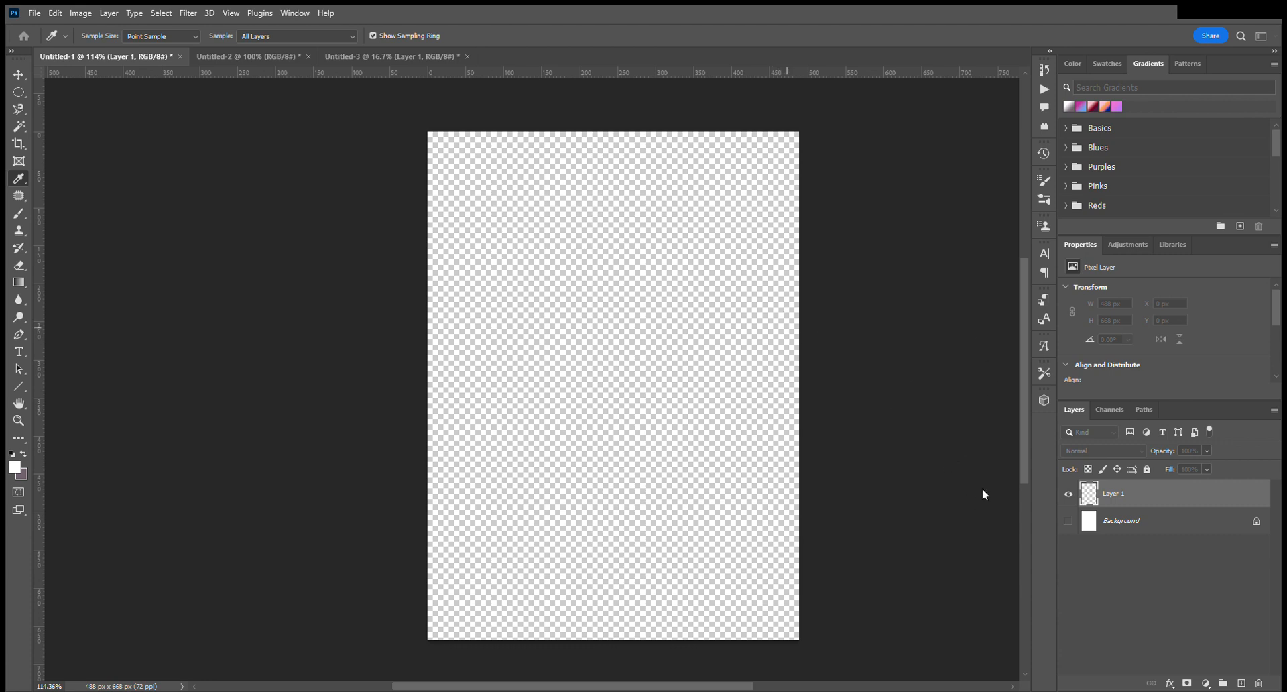
pyautogui.press('b')
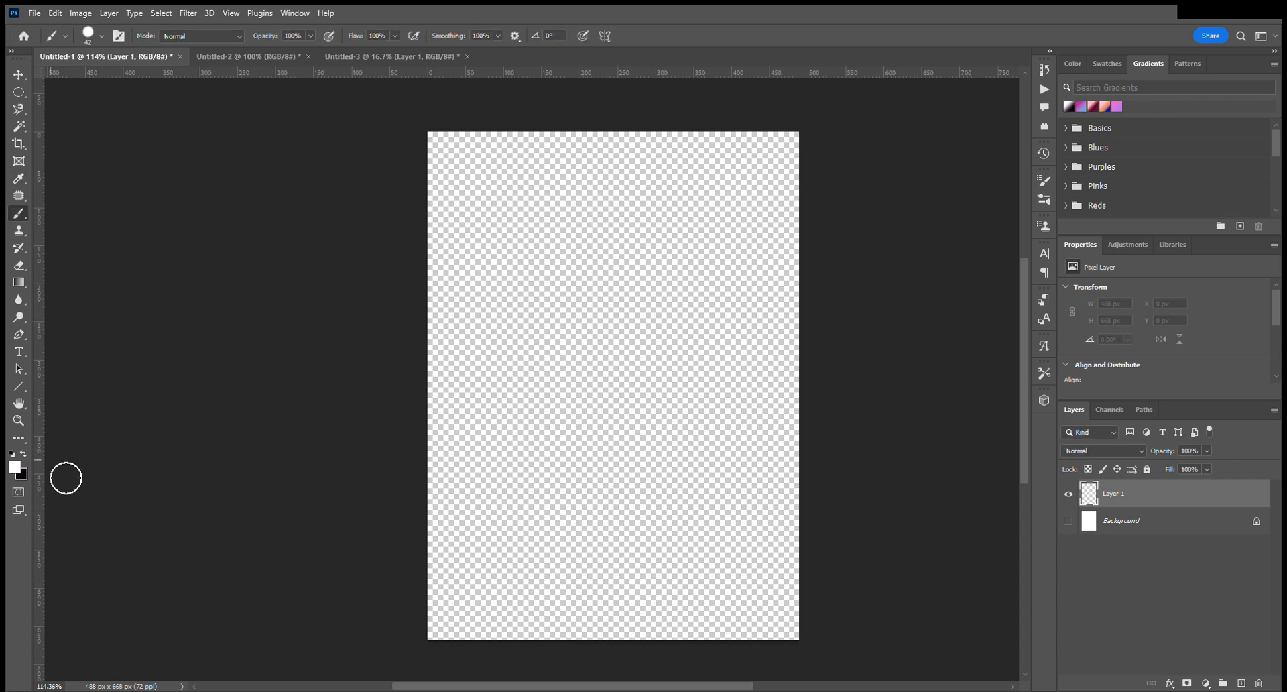
# Step: Reset the colors to their defaults and swap them repeatedly, ending with black as foreground and white as background
pyautogui.click(11, 454)
pyautogui.click(25, 456)
pyautogui.press('x')
pyautogui.press('x')
pyautogui.press('x')
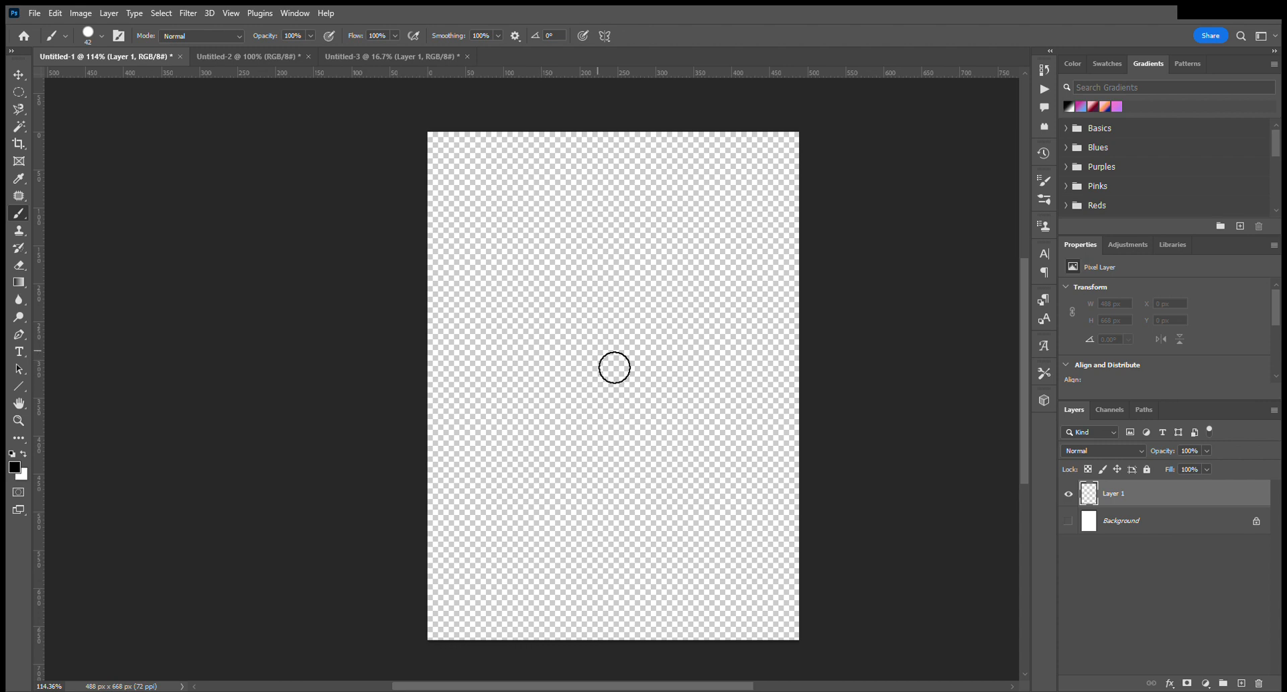
pyautogui.press('x')
pyautogui.press('x')
# Step: Paint a long winding black line down Layer 1 with a 14 px brush and Smoothing at 0%
pyautogui.moveTo(520, 252); pyautogui.dragTo(502, 251)
pyautogui.moveTo(430, 38); pyautogui.dragTo(308, 43)
pyautogui.moveTo(483, 288)
pyautogui.mouseDown()
pyautogui.moveTo(520, 212)
pyautogui.moveTo(587, 193)
pyautogui.moveTo(587, 260)
pyautogui.moveTo(617, 317)
pyautogui.moveTo(653, 234)
pyautogui.moveTo(693, 272)
pyautogui.moveTo(655, 342)
pyautogui.moveTo(580, 380)
pyautogui.moveTo(494, 336)
pyautogui.moveTo(453, 400)
pyautogui.moveTo(513, 429)
pyautogui.moveTo(590, 410)
pyautogui.moveTo(619, 466)
pyautogui.moveTo(683, 408)
pyautogui.moveTo(667, 497)
pyautogui.moveTo(561, 474)
pyautogui.moveTo(512, 532)
pyautogui.moveTo(513, 568)
pyautogui.mouseUp()
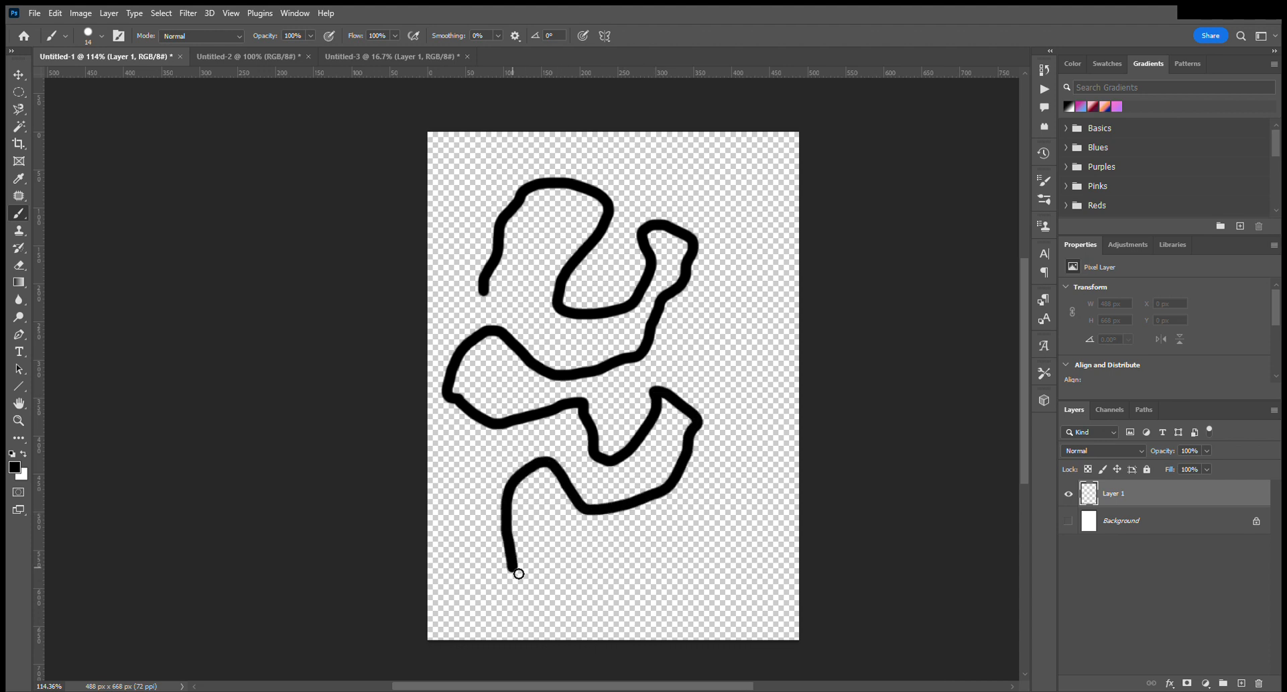
# Step: Paint a winding white stroke over the lower part of the black line with a 33 px brush
pyautogui.moveTo(501, 322)
pyautogui.mouseDown()
pyautogui.moveTo(534, 322)
pyautogui.moveTo(513, 322)
pyautogui.mouseUp()
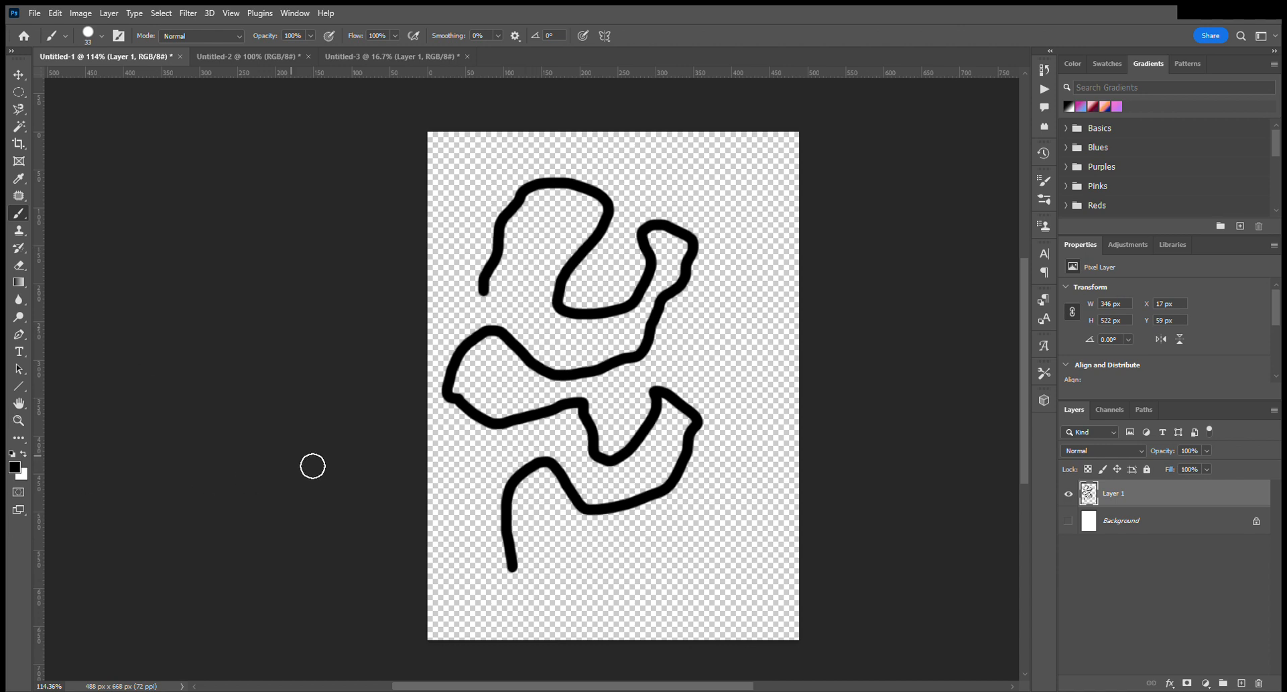
pyautogui.press('x')
pyautogui.moveTo(544, 338)
pyautogui.mouseDown()
pyautogui.moveTo(554, 382)
pyautogui.moveTo(497, 451)
pyautogui.moveTo(622, 539)
pyautogui.moveTo(684, 420)
pyautogui.mouseUp()
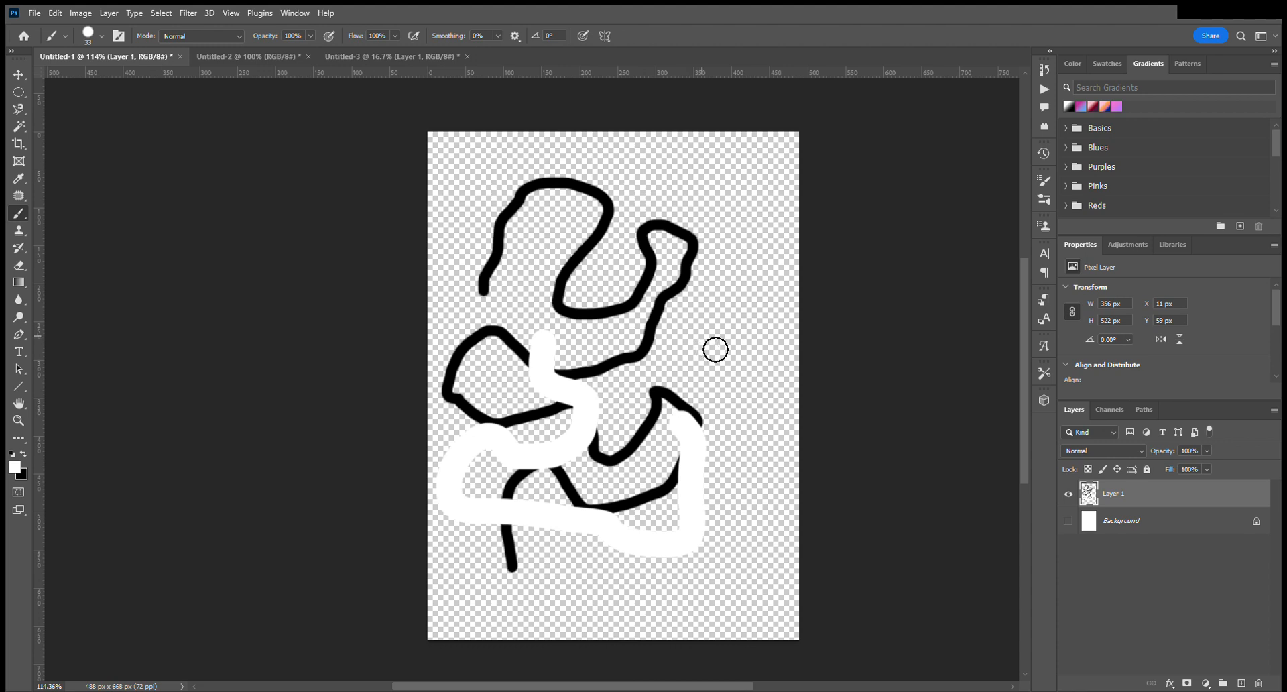
# Step: Soften the brush, enlarge it to 87 px, and paint a white and a black soft-edged stroke beside the winding line
pyautogui.scroll(-1, 715, 349)
pyautogui.scroll(1, 715, 349)
pyautogui.keyDown('alt'); pyautogui.rightClick(701, 323); pyautogui.keyUp('alt')
pyautogui.moveTo(702, 323)
pyautogui.mouseDown()
pyautogui.moveTo(758, 328)
pyautogui.moveTo(705, 381)
pyautogui.moveTo(746, 341)
pyautogui.moveTo(711, 325)
pyautogui.moveTo(850, 331)
pyautogui.moveTo(727, 336)
pyautogui.moveTo(817, 335)
pyautogui.moveTo(747, 333)
pyautogui.moveTo(790, 331)
pyautogui.moveTo(770, 324)
pyautogui.moveTo(755, 468)
pyautogui.moveTo(737, 235)
pyautogui.moveTo(733, 370)
pyautogui.moveTo(722, 116)
pyautogui.moveTo(695, 329)
pyautogui.moveTo(639, 327)
pyautogui.mouseUp()
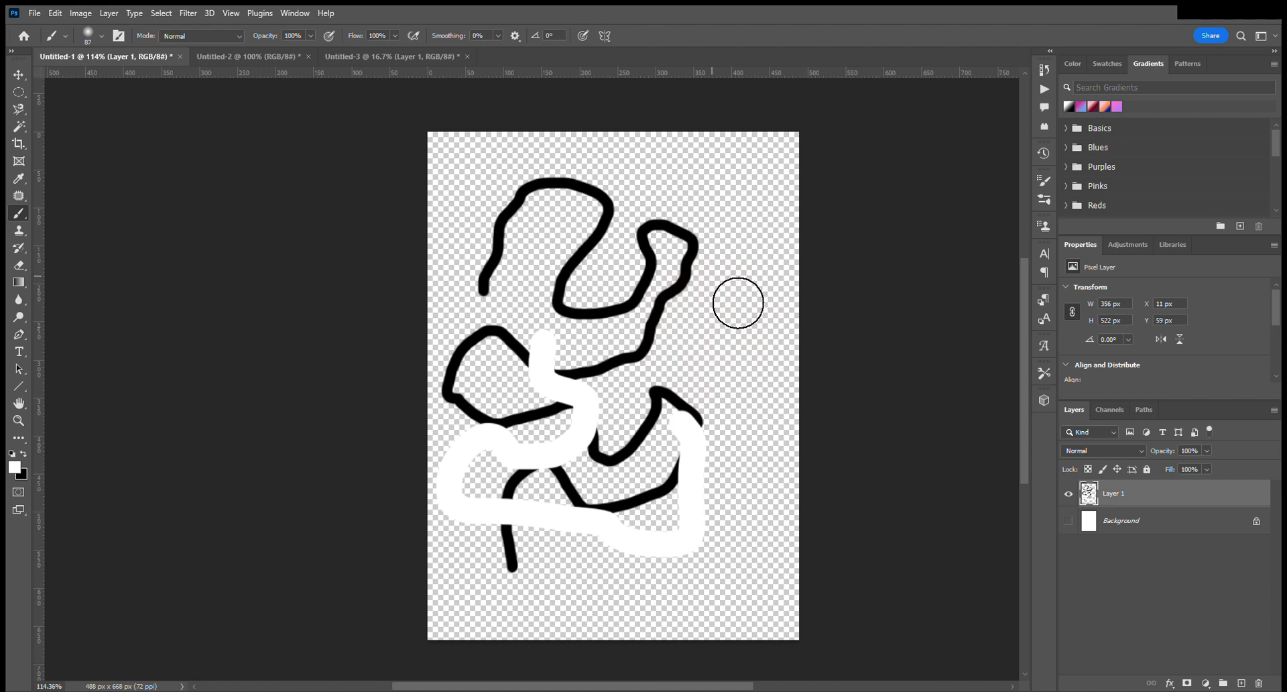
pyautogui.moveTo(741, 211)
pyautogui.mouseDown()
pyautogui.moveTo(770, 287)
pyautogui.moveTo(757, 295)
pyautogui.moveTo(771, 486)
pyautogui.mouseUp()
pyautogui.press('x')
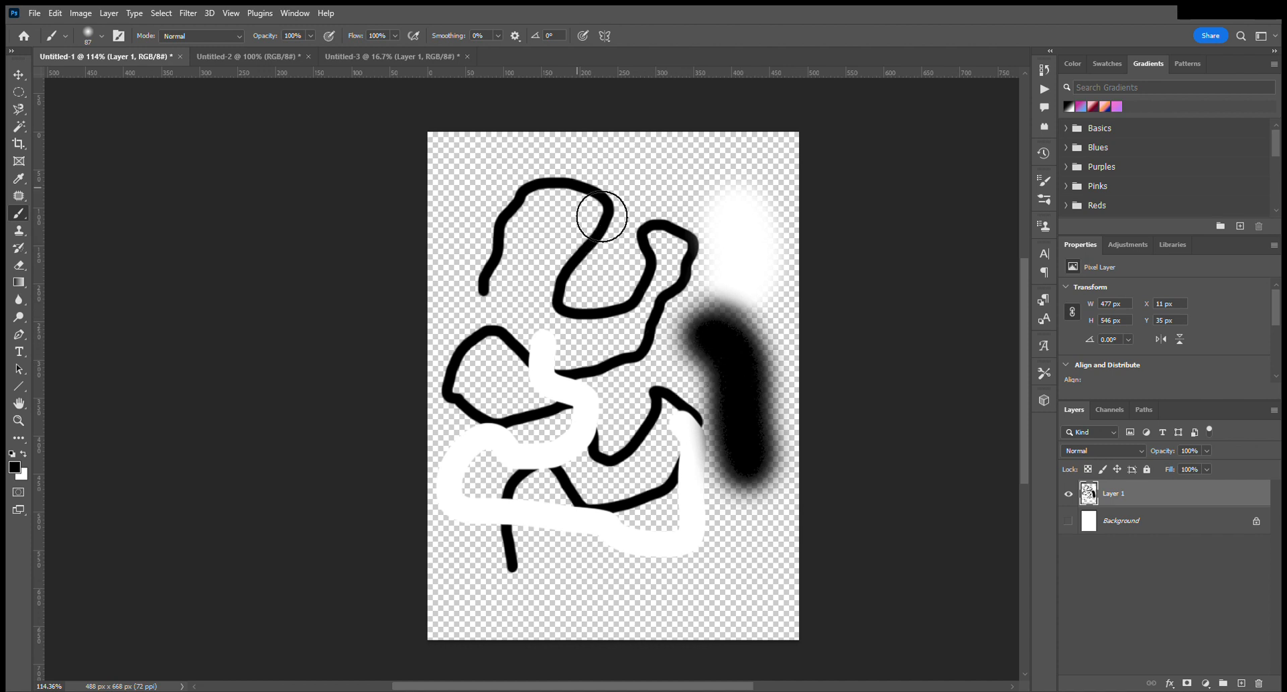
# Step: Shrink the brush to 12 px and add a new empty layer with Layer 1 hidden
pyautogui.moveTo(637, 190)
pyautogui.mouseDown()
pyautogui.moveTo(682, 177)
pyautogui.moveTo(672, 124)
pyautogui.mouseUp()
pyautogui.moveTo(643, 285); pyautogui.dragTo(566, 298)
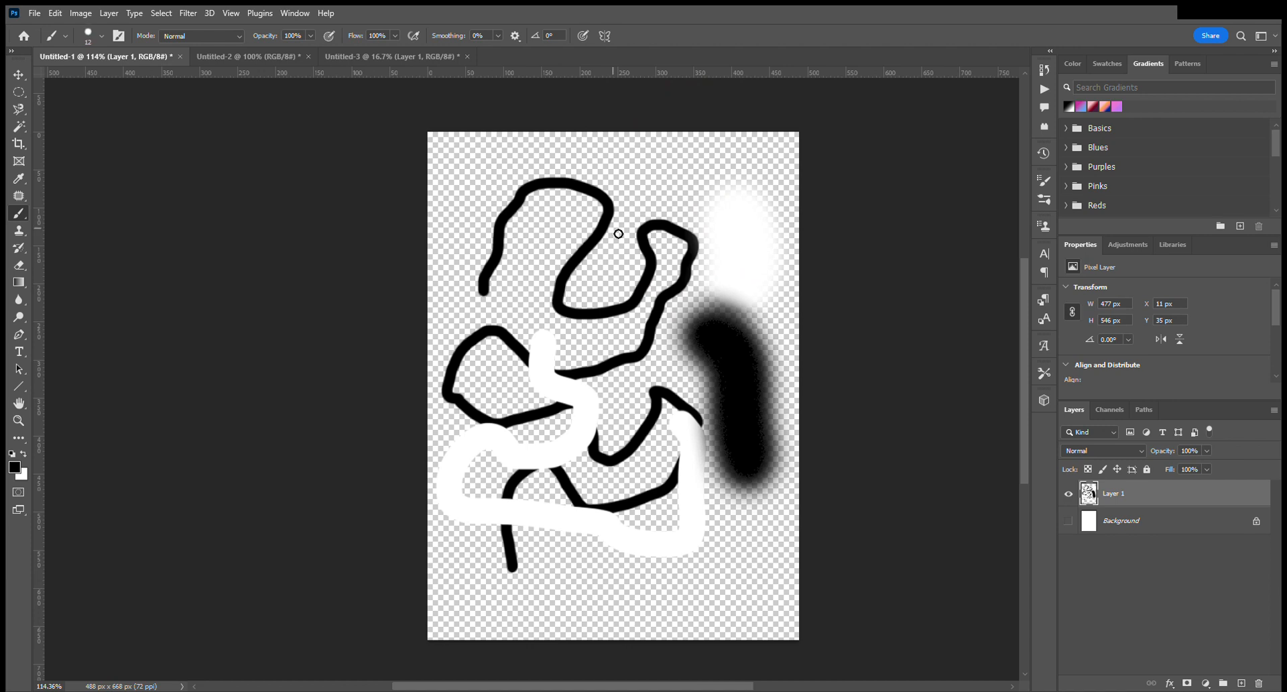
pyautogui.click(1240, 682)
pyautogui.click(1068, 520)
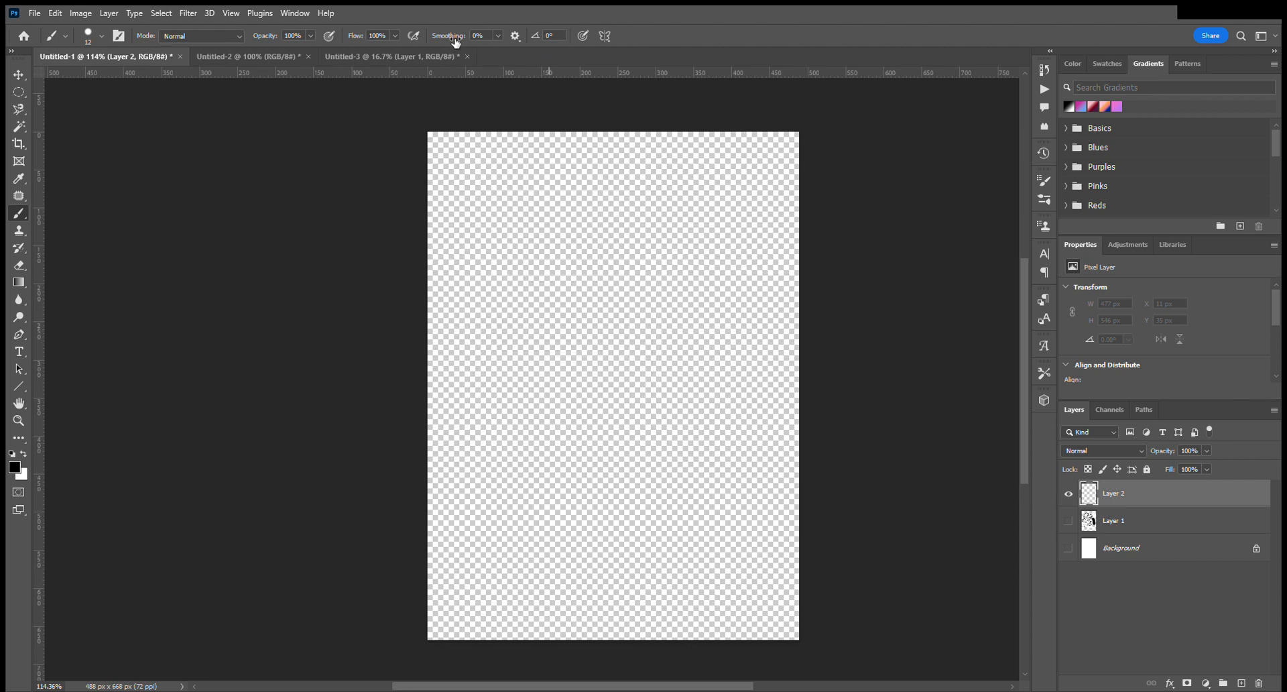
# Step: Raise the brush Smoothing to 100% and paint two long, smoothly winding black strokes down Layer 2
pyautogui.moveTo(455, 40)
pyautogui.mouseDown()
pyautogui.moveTo(509, 41)
pyautogui.moveTo(534, 124)
pyautogui.mouseUp()
pyautogui.moveTo(461, 66); pyautogui.dragTo(490, 49)
pyautogui.moveTo(477, 223)
pyautogui.mouseDown()
pyautogui.moveTo(550, 197)
pyautogui.moveTo(621, 193)
pyautogui.moveTo(679, 238)
pyautogui.moveTo(585, 249)
pyautogui.moveTo(505, 297)
pyautogui.moveTo(500, 344)
pyautogui.moveTo(550, 385)
pyautogui.moveTo(619, 333)
pyautogui.moveTo(698, 311)
pyautogui.moveTo(670, 393)
pyautogui.moveTo(542, 406)
pyautogui.moveTo(489, 493)
pyautogui.moveTo(567, 493)
pyautogui.moveTo(722, 439)
pyautogui.moveTo(631, 529)
pyautogui.moveTo(496, 626)
pyautogui.moveTo(560, 643)
pyautogui.moveTo(695, 531)
pyautogui.moveTo(769, 549)
pyautogui.mouseUp()
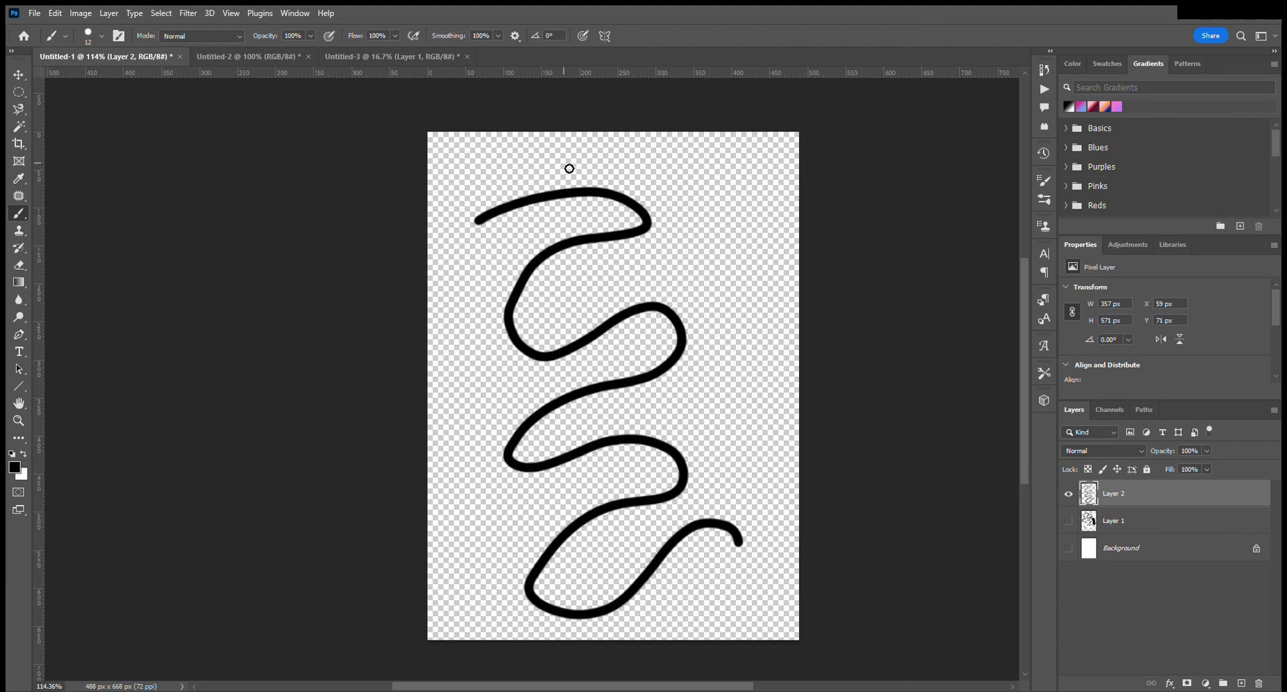
pyautogui.moveTo(476, 162)
pyautogui.mouseDown()
pyautogui.moveTo(681, 172)
pyautogui.moveTo(698, 238)
pyautogui.moveTo(750, 250)
pyautogui.moveTo(772, 335)
pyautogui.moveTo(704, 479)
pyautogui.moveTo(784, 505)
pyautogui.mouseUp()
# Step: Paint a jagged stroke in the canvas's upper right corner and a wavy one down its left edge, using lower Smoothing values
pyautogui.moveTo(443, 36); pyautogui.dragTo(295, 36)
pyautogui.moveTo(566, 146)
pyautogui.mouseDown()
pyautogui.moveTo(730, 161)
pyautogui.moveTo(762, 213)
pyautogui.mouseUp()
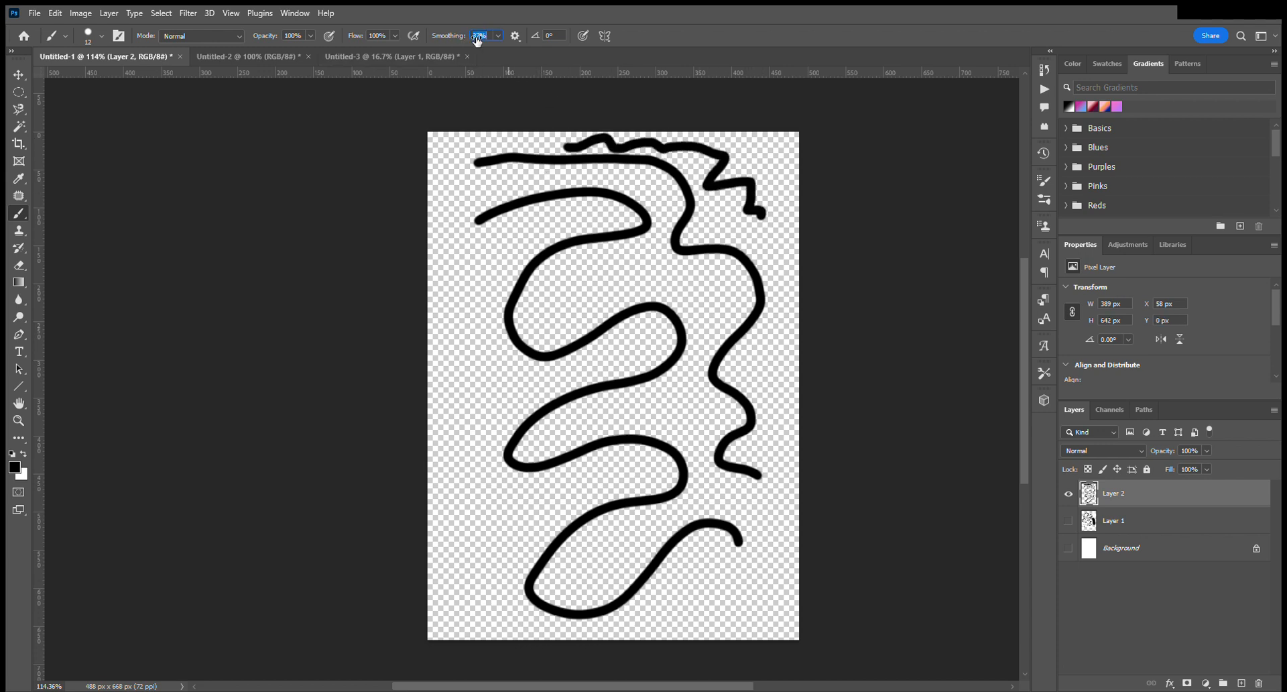
pyautogui.moveTo(484, 245)
pyautogui.mouseDown()
pyautogui.moveTo(483, 451)
pyautogui.moveTo(456, 498)
pyautogui.moveTo(494, 599)
pyautogui.mouseUp()
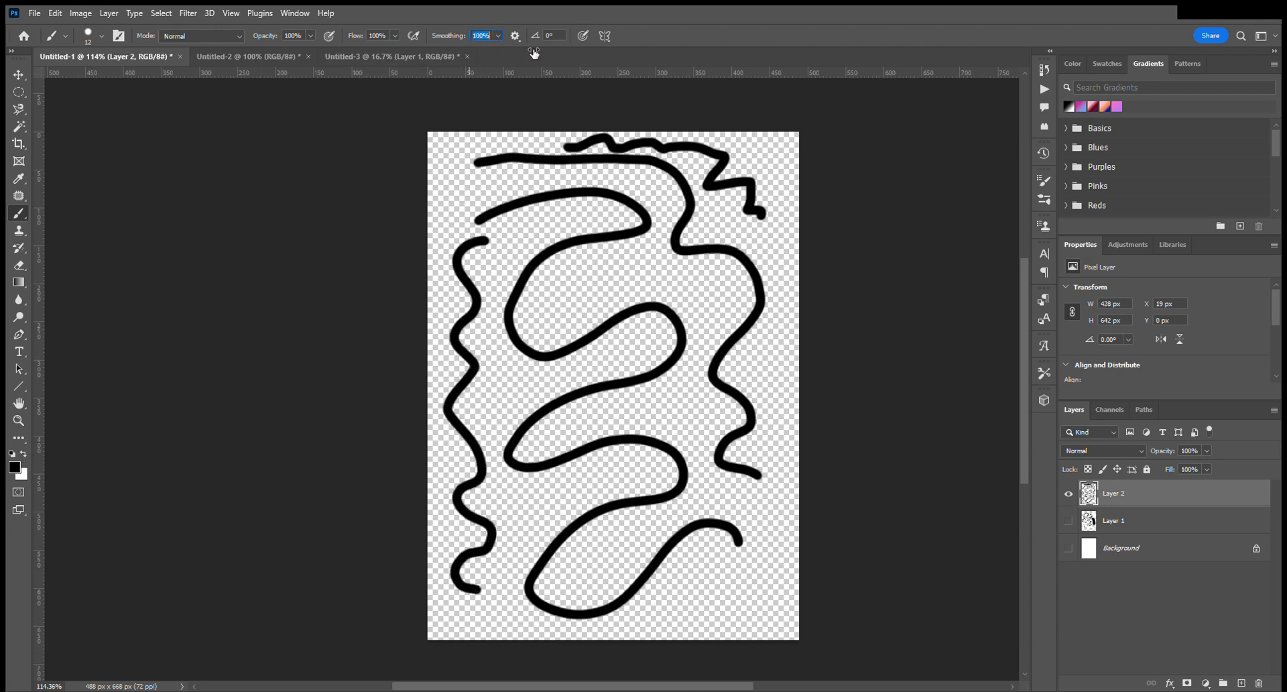
# Step: Paint a winding stroke, a nearly straight vertical line and a shallow arc across Layer 2 with Smoothing at 100%
pyautogui.moveTo(485, 213)
pyautogui.mouseDown()
pyautogui.moveTo(597, 264)
pyautogui.moveTo(607, 376)
pyautogui.moveTo(623, 410)
pyautogui.mouseUp()
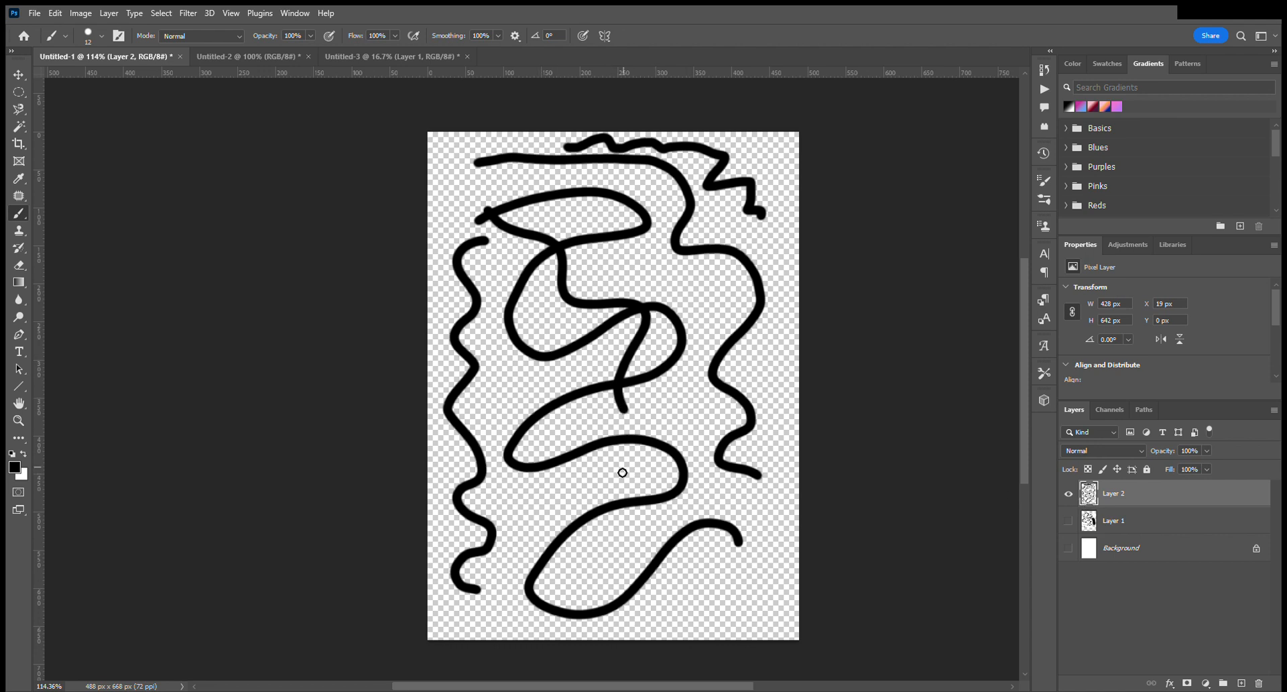
pyautogui.moveTo(698, 300)
pyautogui.mouseDown()
pyautogui.moveTo(695, 475)
pyautogui.moveTo(691, 429)
pyautogui.mouseUp()
pyautogui.moveTo(608, 280)
pyautogui.mouseDown()
pyautogui.moveTo(678, 254)
pyautogui.moveTo(744, 290)
pyautogui.moveTo(725, 285)
pyautogui.mouseUp()
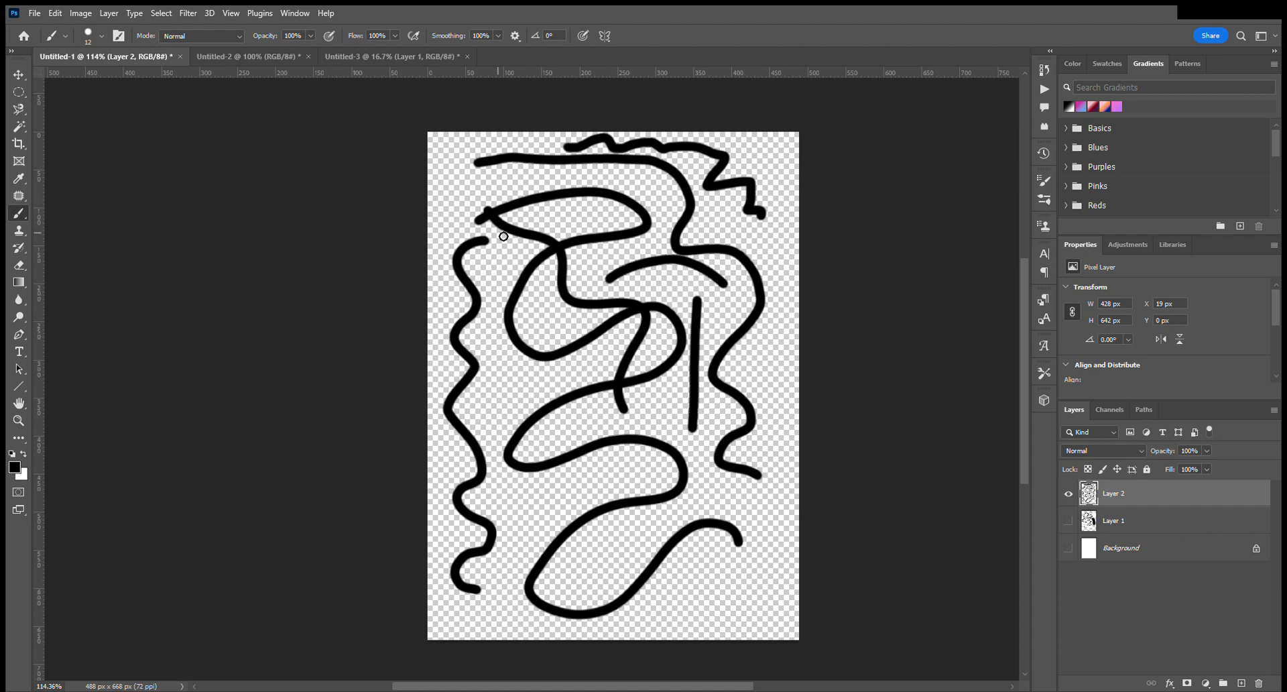
# Step: Switch from the Brush to the Magnetic Lasso tool and deselect all layers
pyautogui.scroll(5, 537, 227)
pyautogui.scroll(-8, 602, 228)
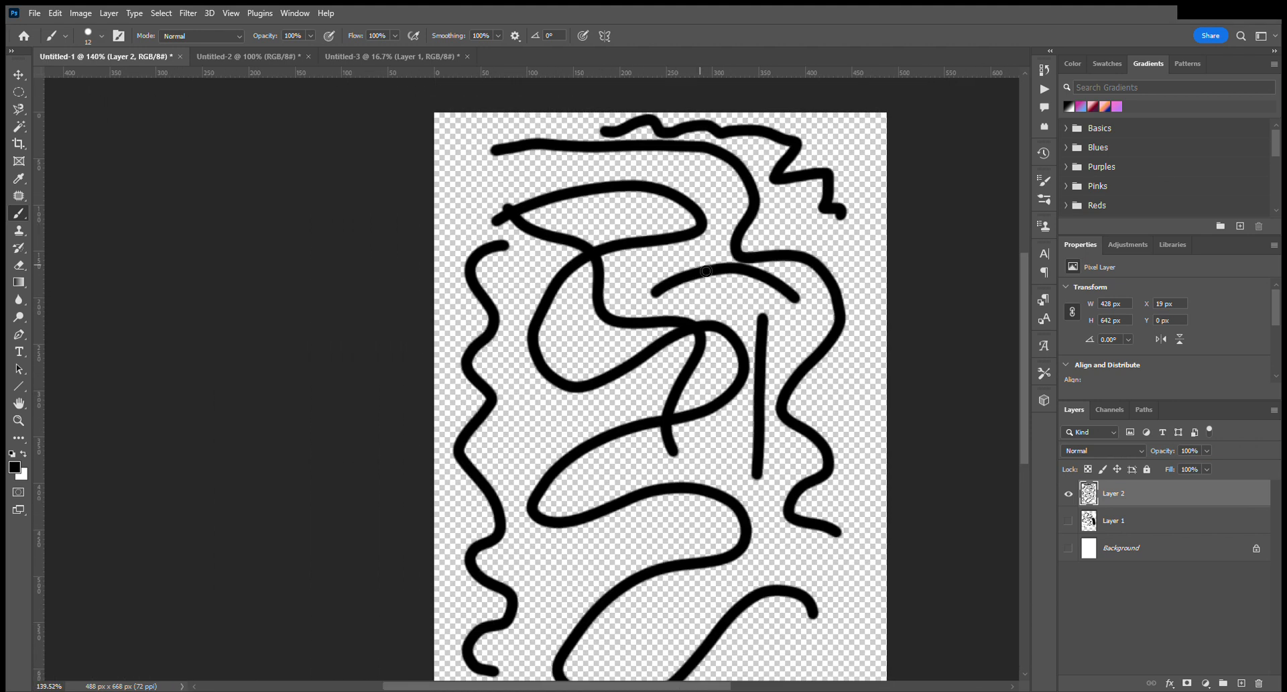
pyautogui.scroll(-3, 704, 261)
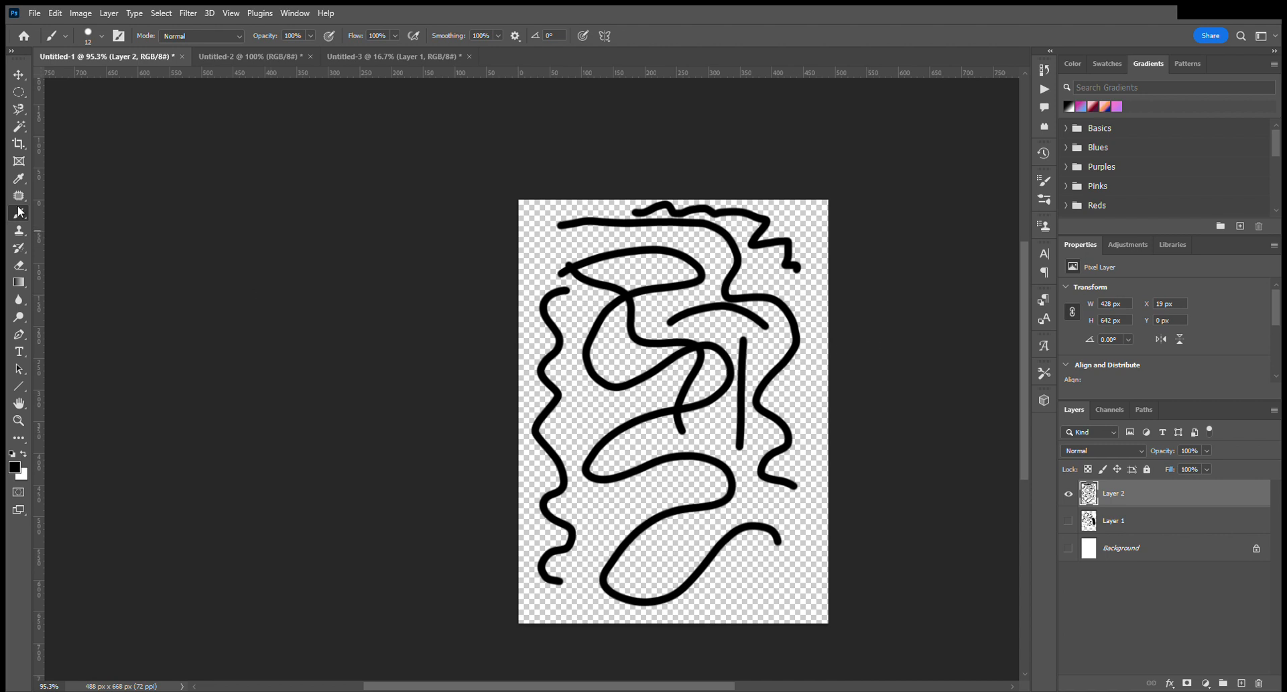
pyautogui.click(19, 76)
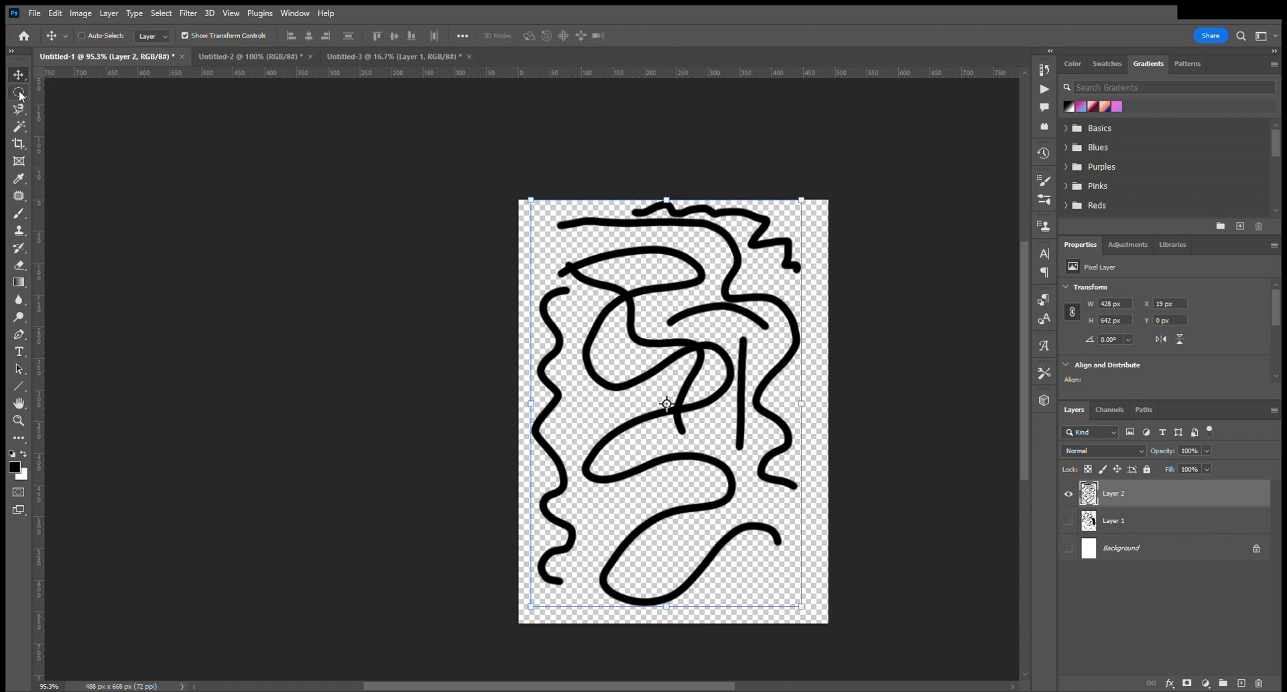
pyautogui.click(20, 94)
pyautogui.click(20, 111)
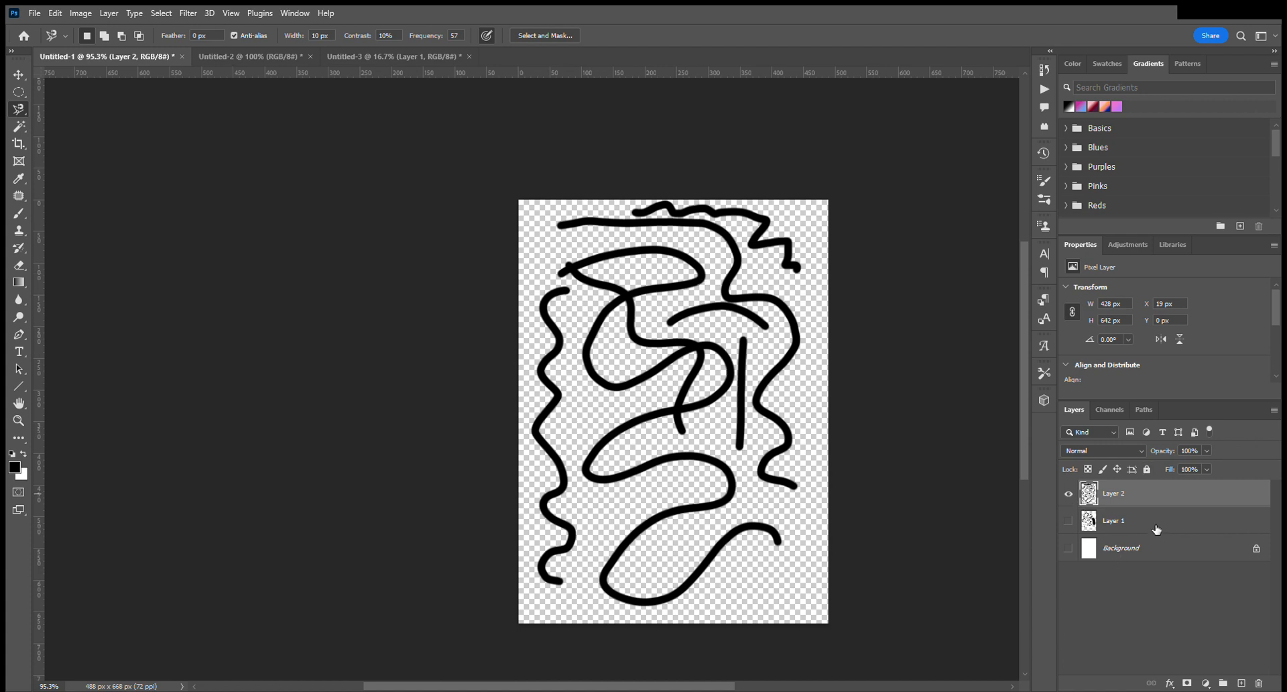
pyautogui.click(1176, 612)
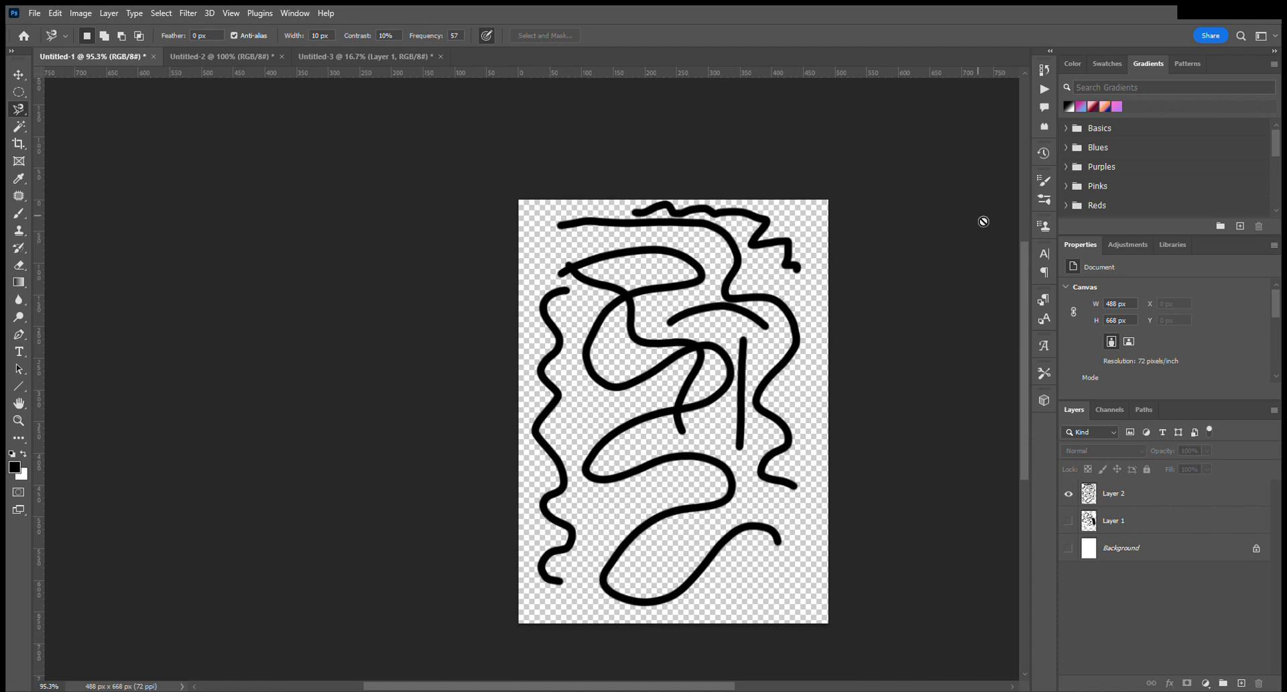